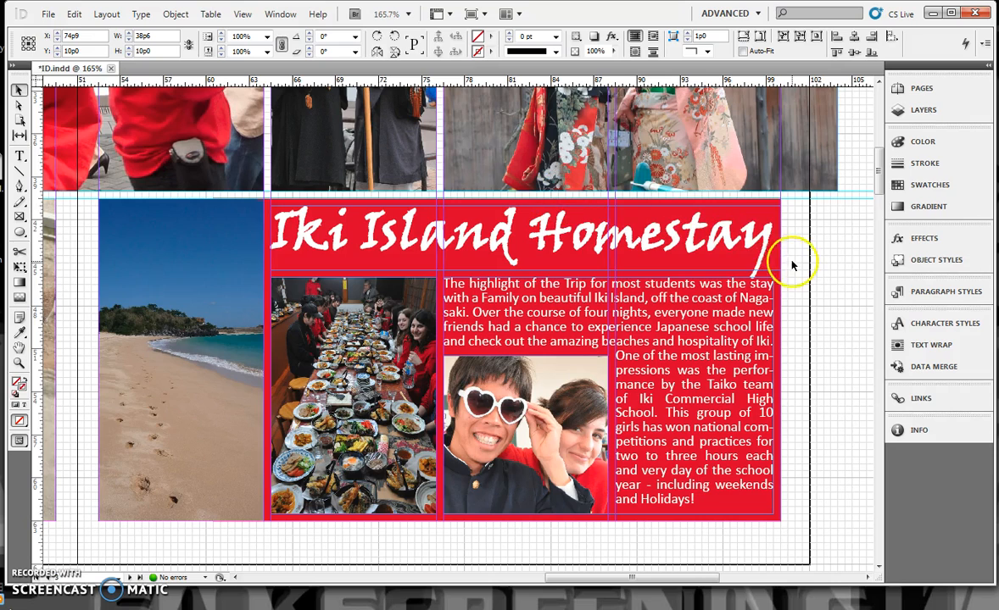
Step: Apply rounded corners with a 2p1 radius to the beach photo's frame
left_click(233, 324)
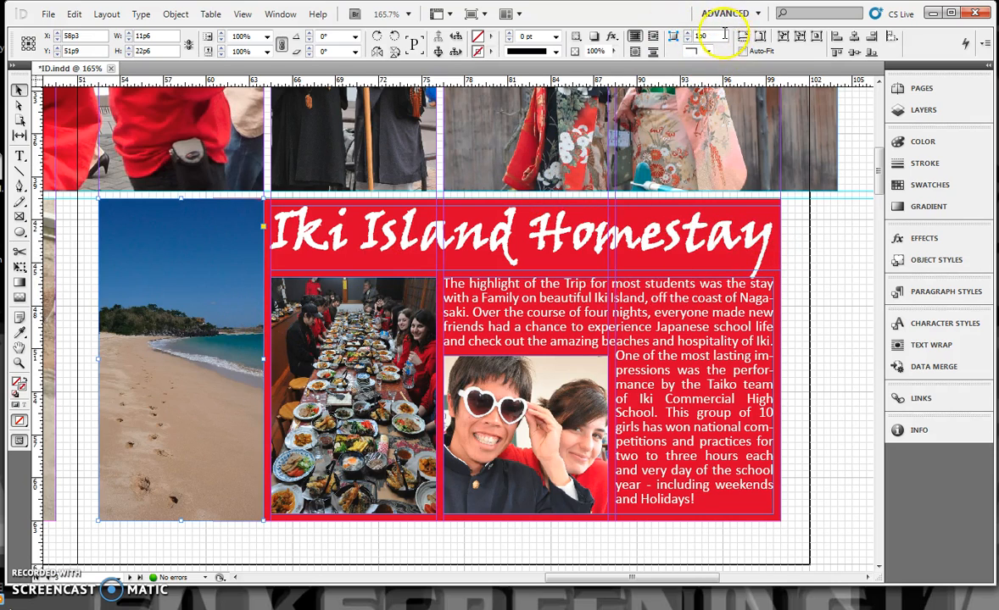
left_click(707, 53)
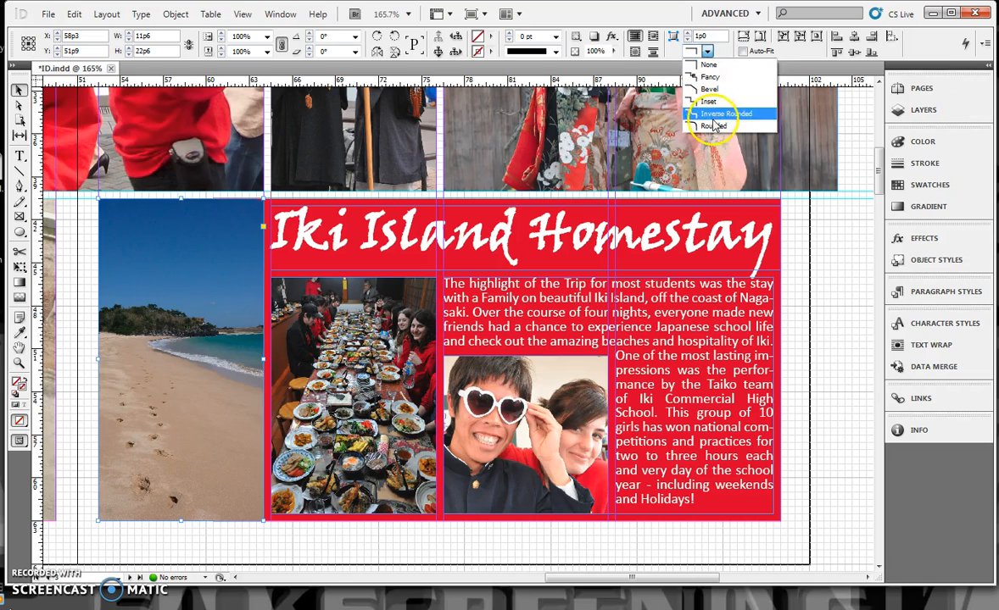
left_click(713, 126)
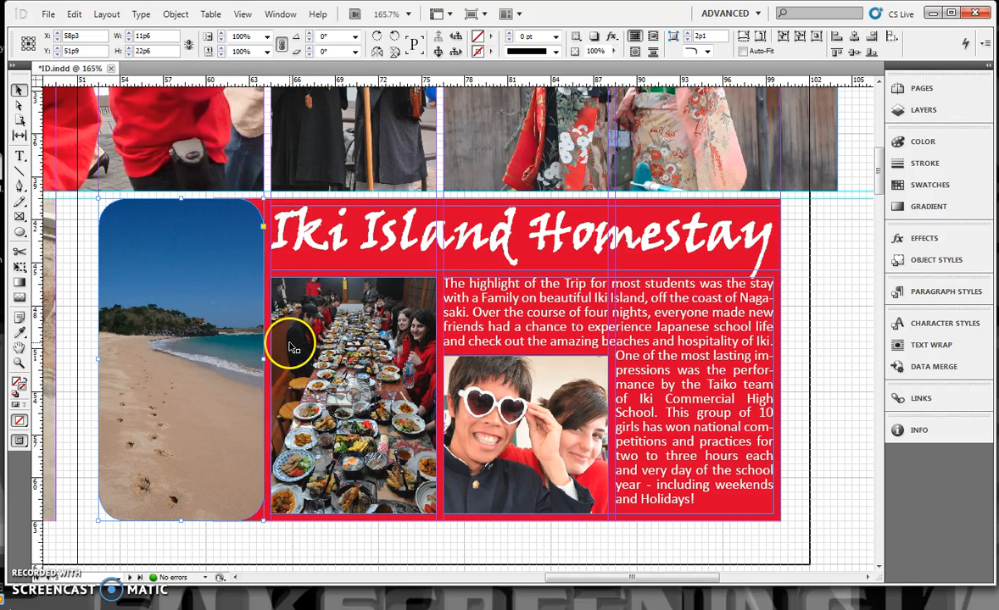
Step: Square off the beach photo's two right-hand corners and shift the photo slightly left to X 57p9
left_click_drag(263, 230, 270, 206)
left_click(259, 228)
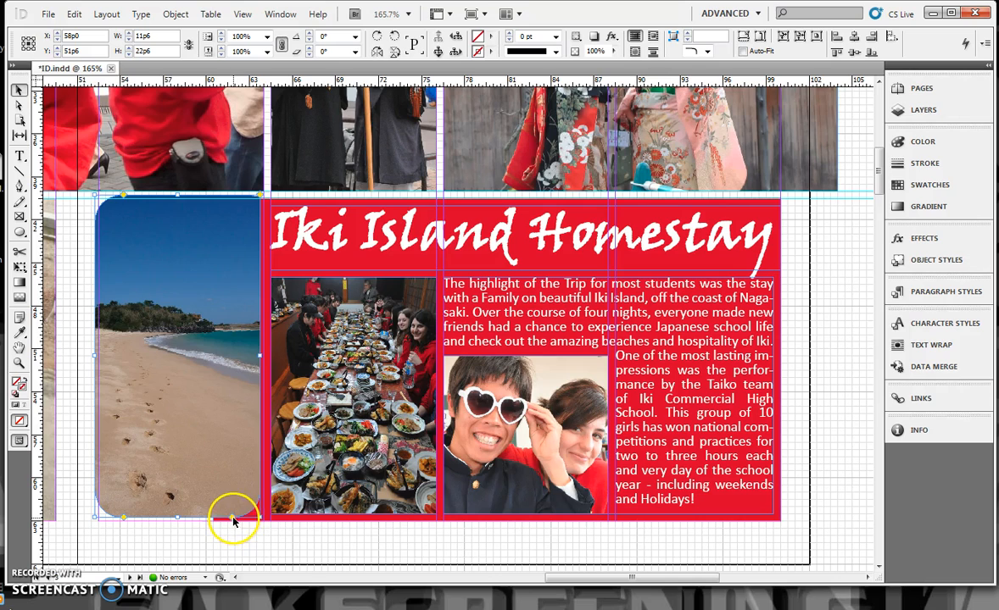
left_click_drag(241, 372, 230, 397)
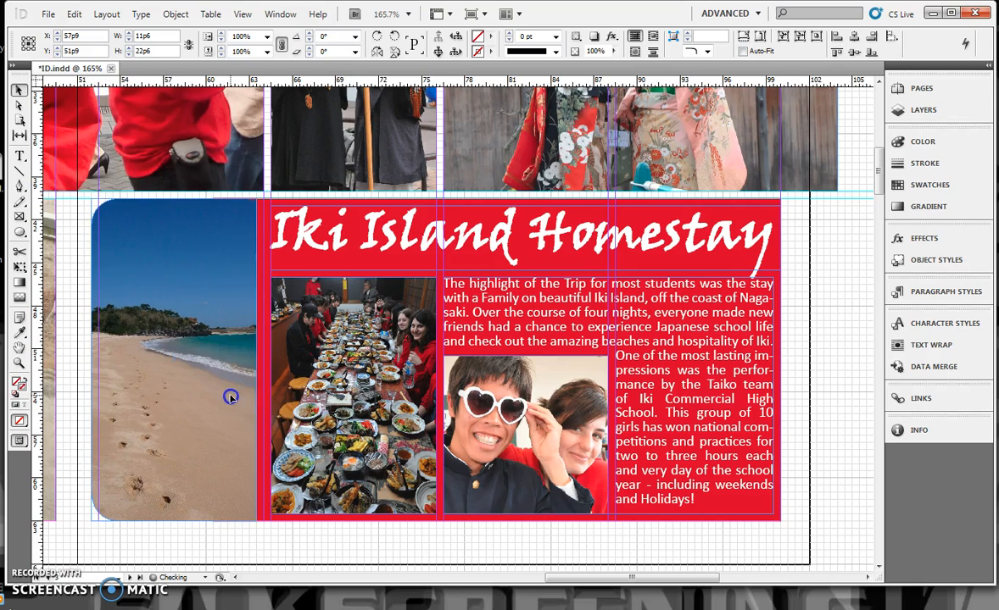
Step: Round only the upper-right corner of the dinner table photo
left_click(431, 316)
left_click(437, 283)
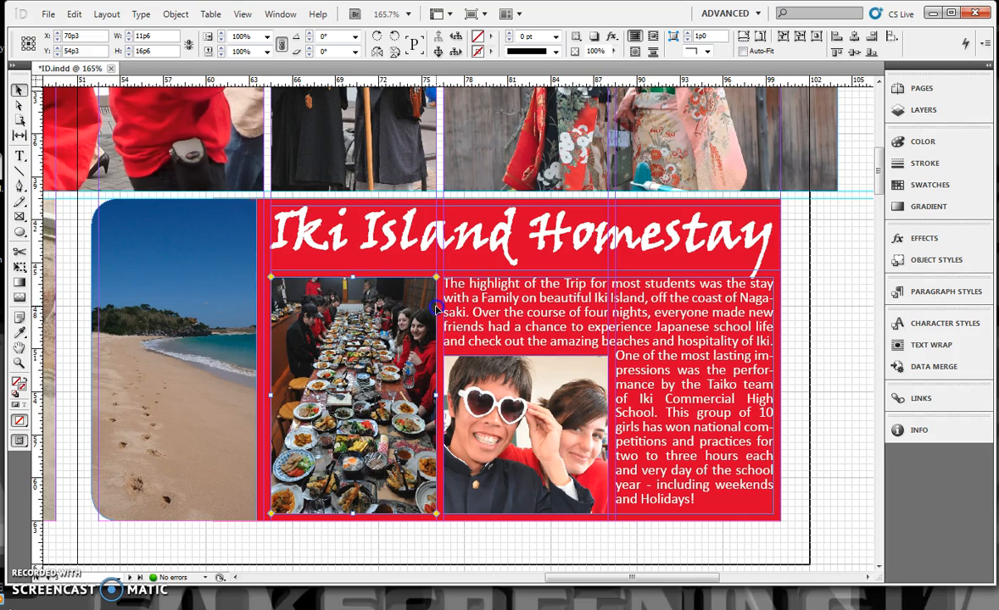
left_click_drag(437, 280, 405, 280)
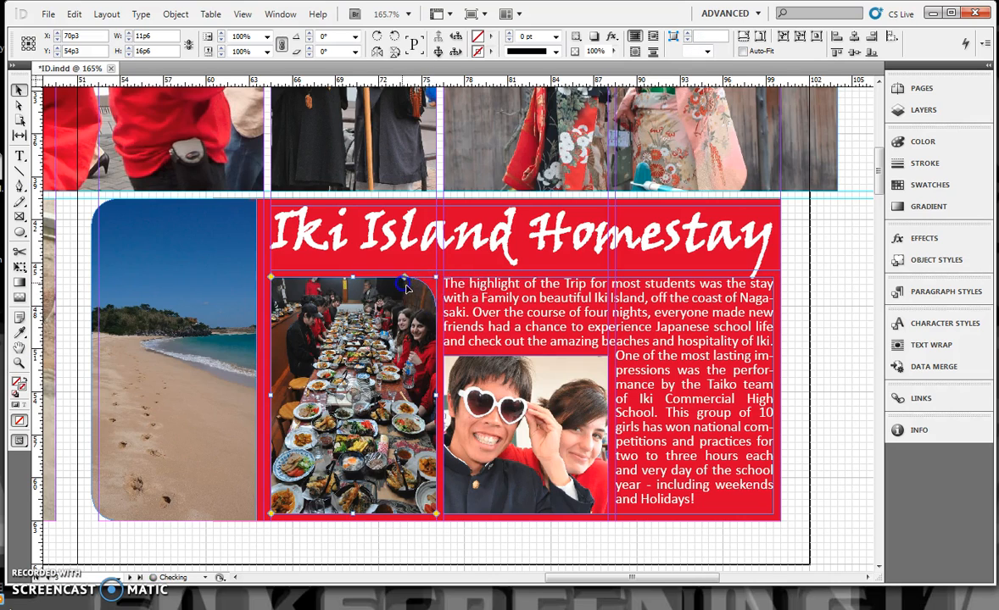
Step: Round only the upper-right corner of the photo with the heart-shaped sunglasses
left_click(526, 341)
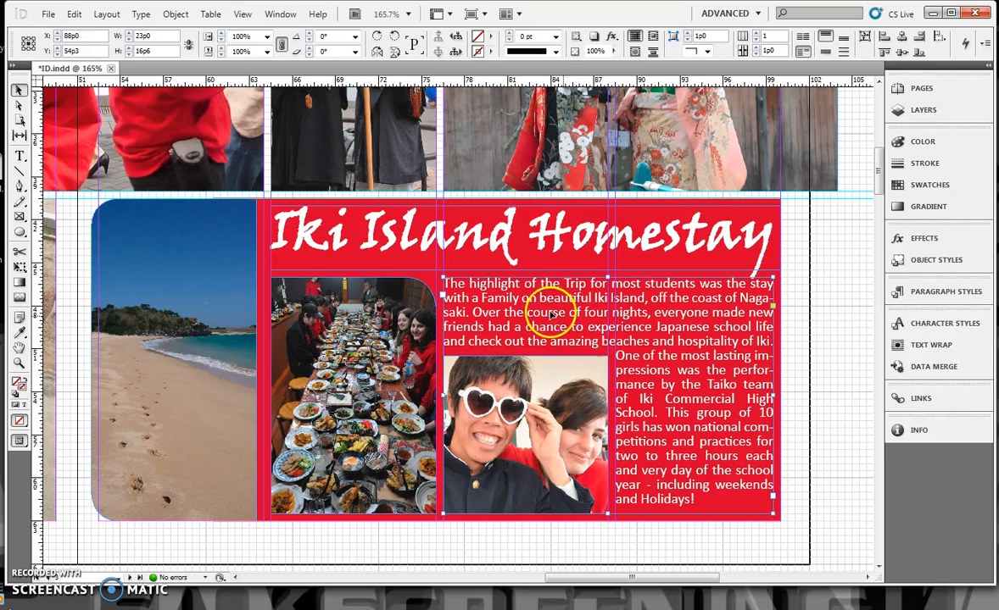
scroll(609, 412, "up", 2)
left_click(608, 428)
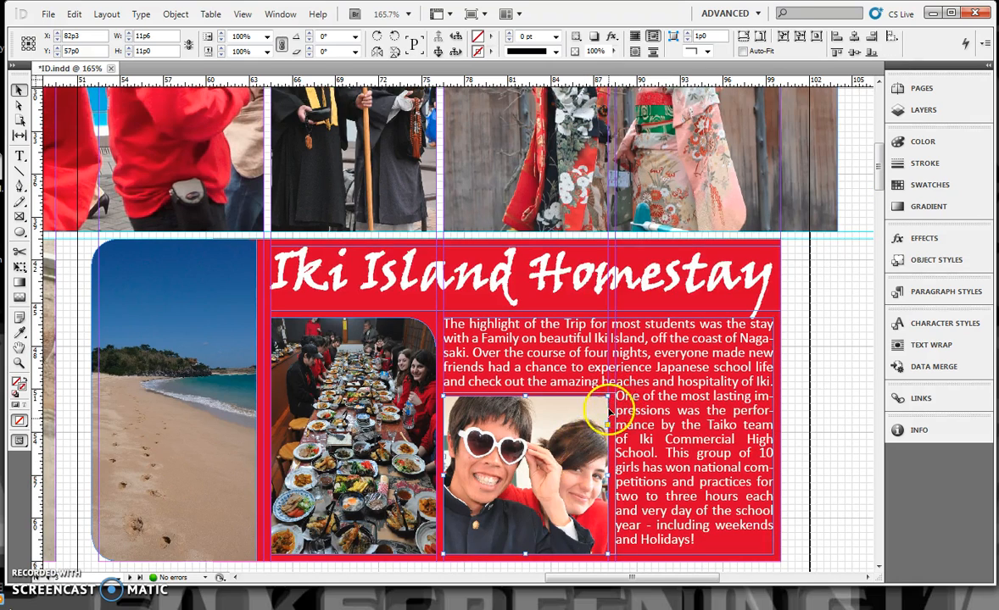
left_click(607, 425)
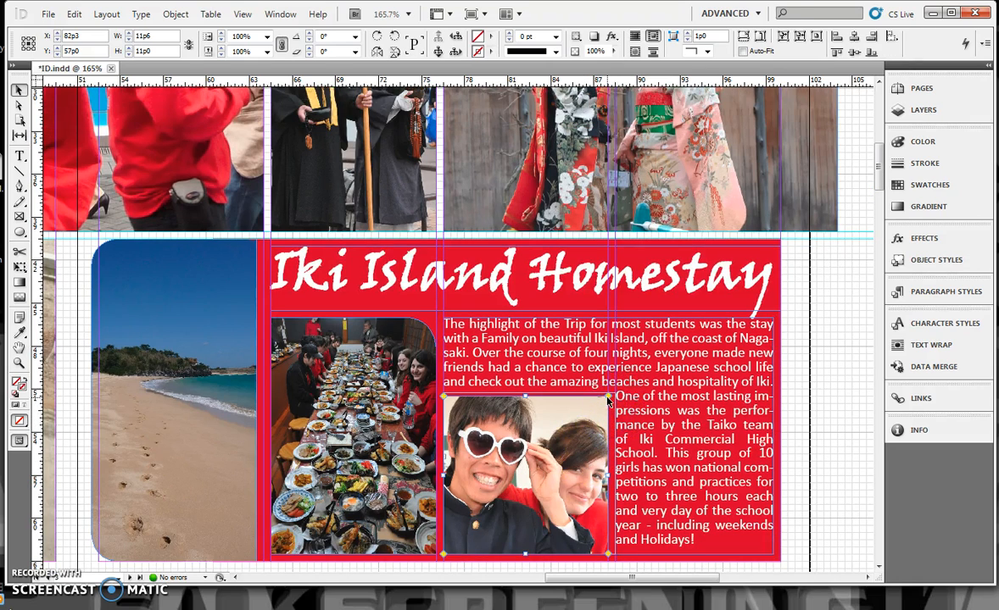
left_click_drag(608, 396, 580, 398)
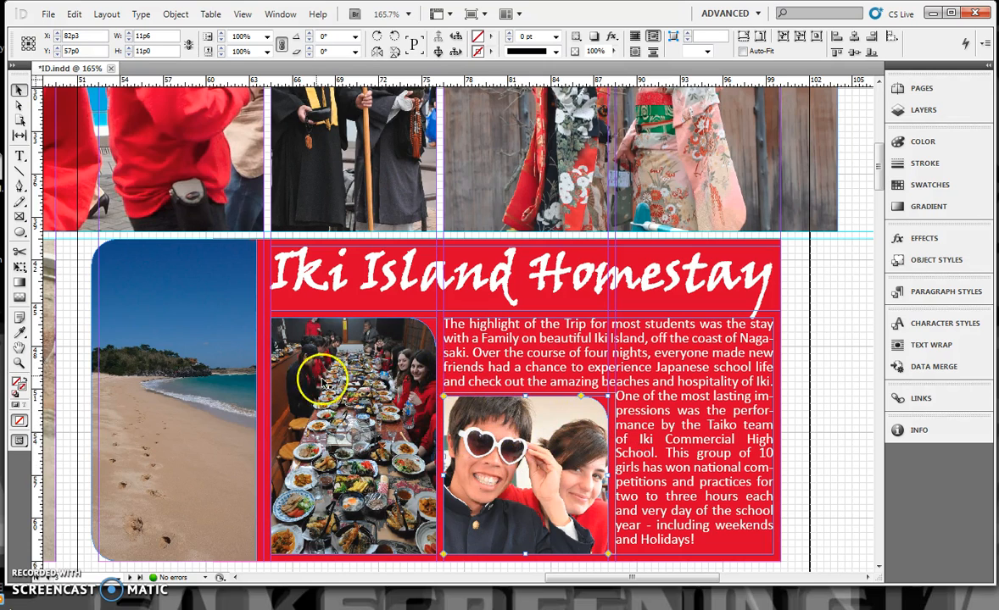
Step: Give the dinner table photo a 2 pt stroke in the [Paper] colour
left_click(389, 412)
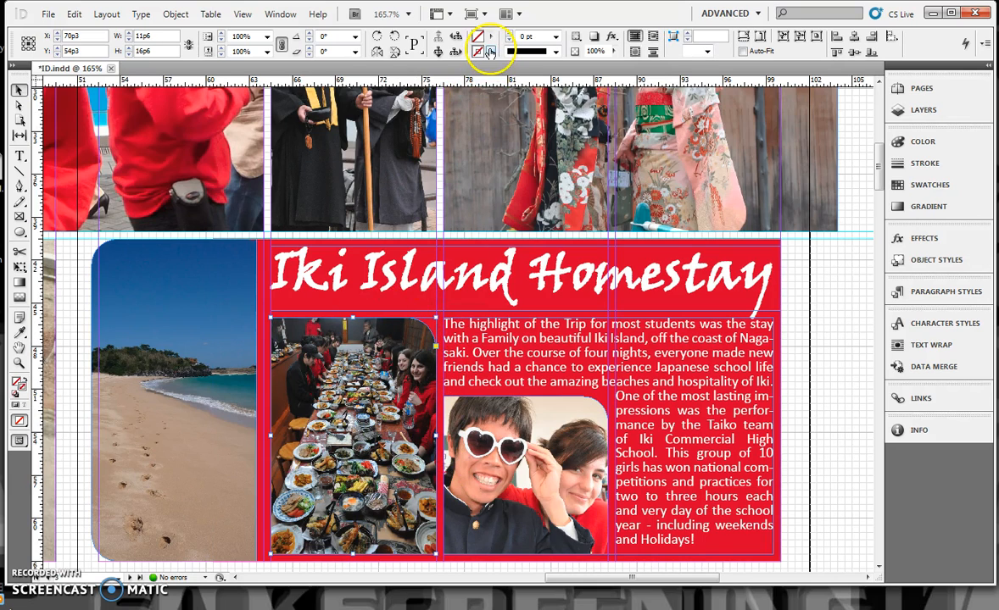
left_click(492, 54)
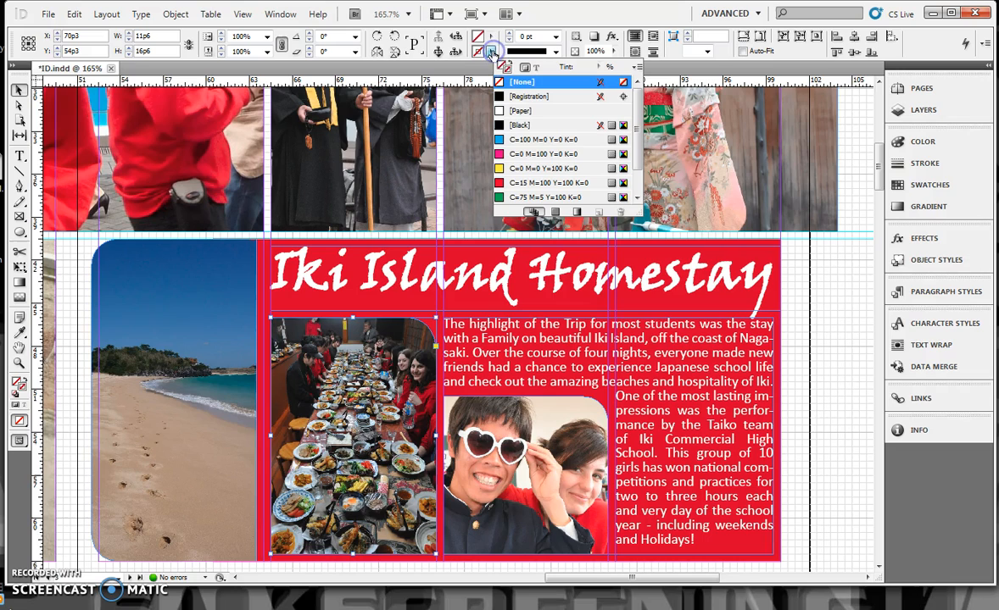
left_click(523, 110)
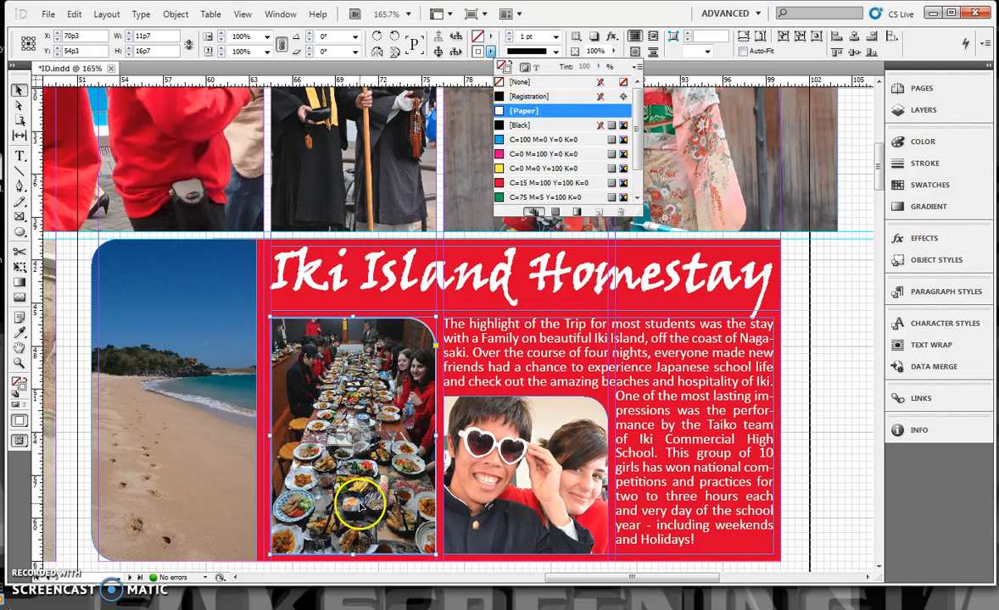
left_click(556, 37)
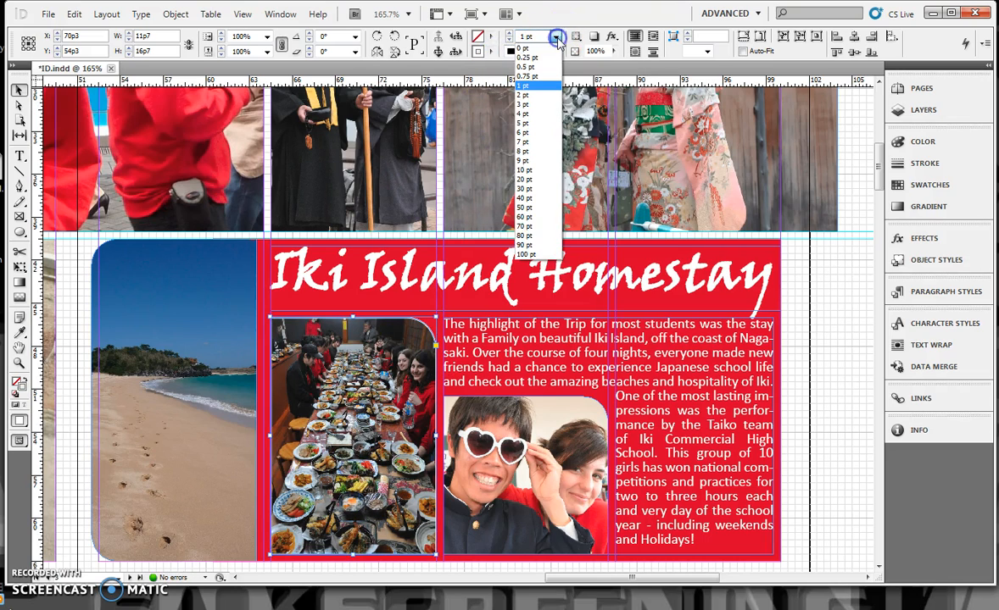
left_click(534, 95)
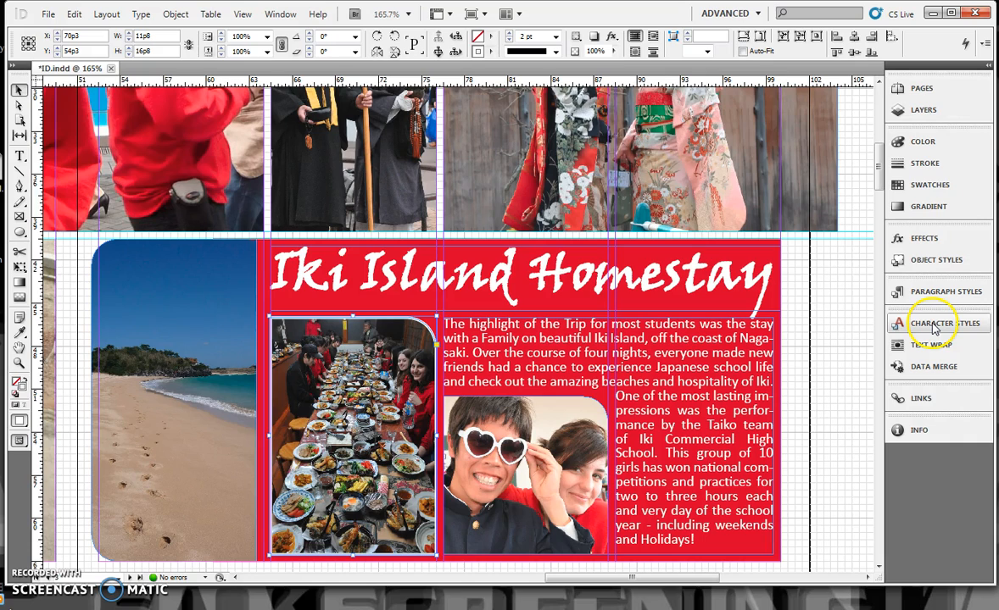
Step: Try aligning the dinner photo's stroke to the inside and set it back to center
left_click(920, 163)
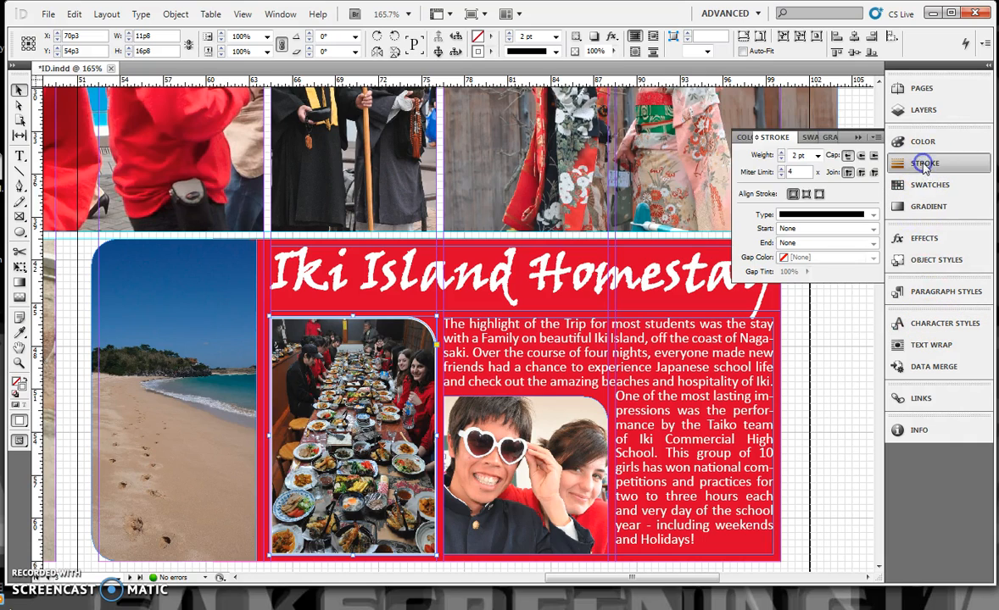
left_click(806, 194)
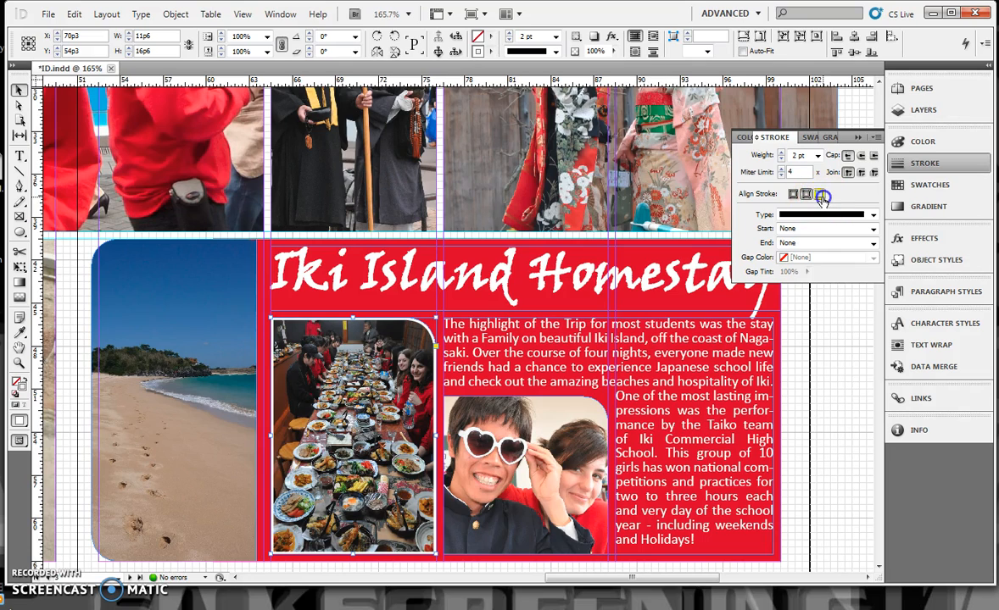
left_click(793, 196)
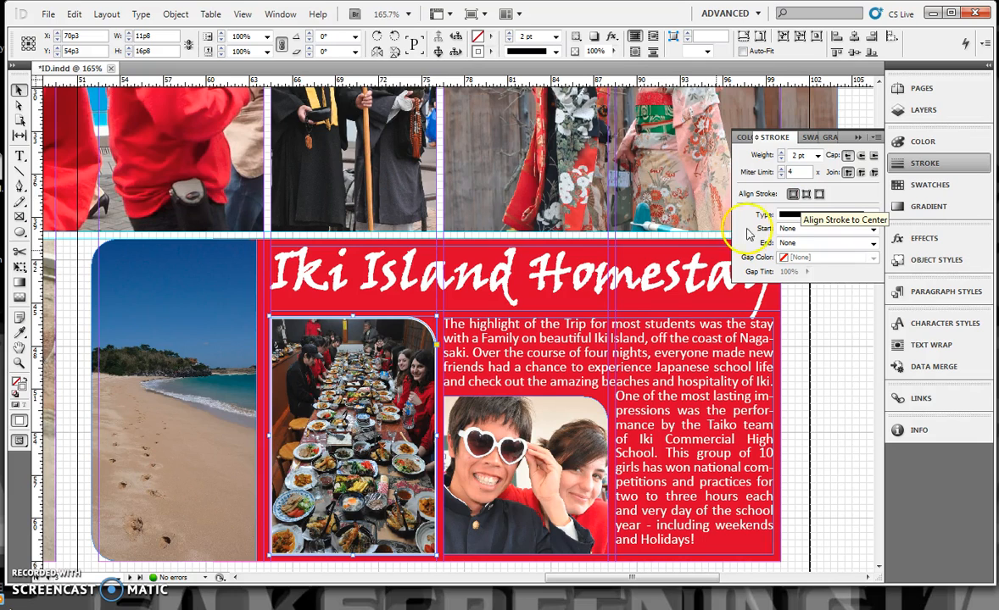
left_click(513, 390)
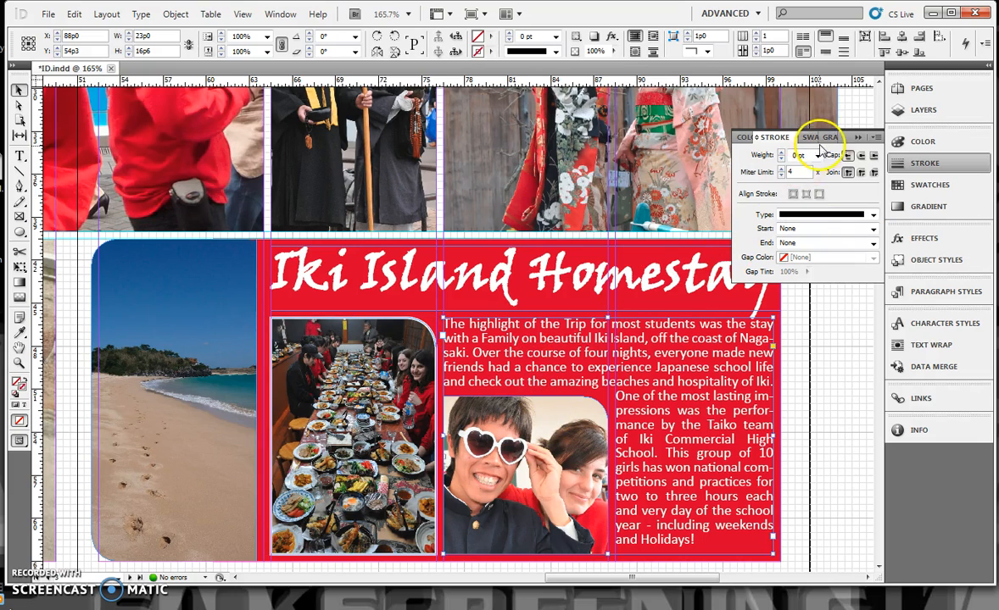
left_click(818, 155)
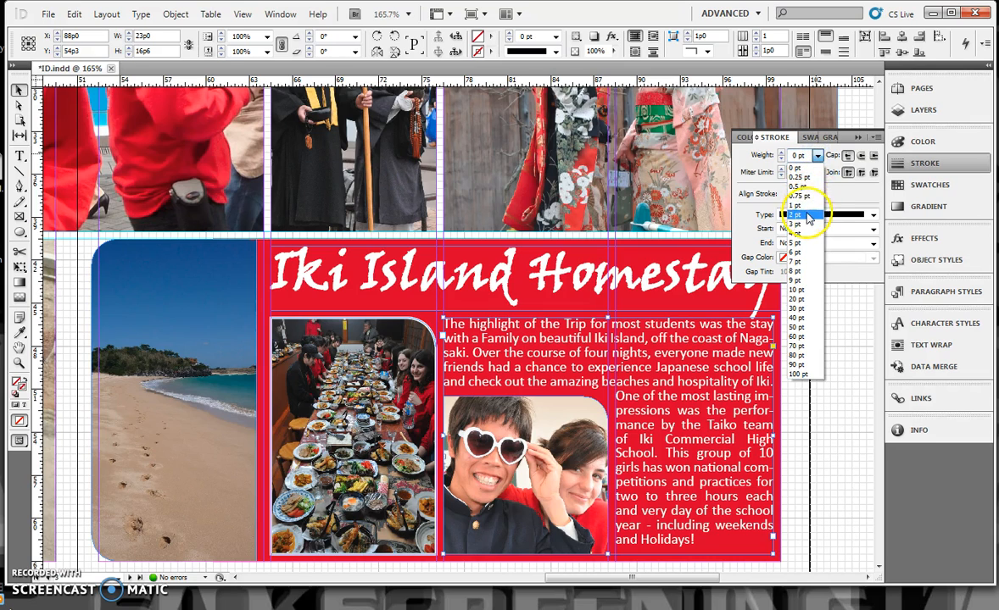
left_click(808, 218)
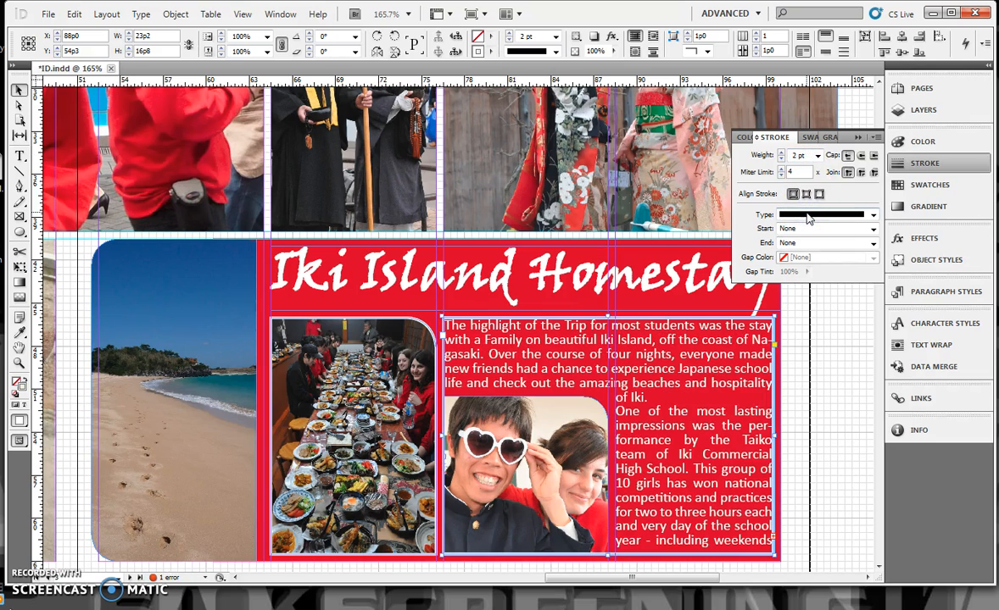
key("ctrl+z")
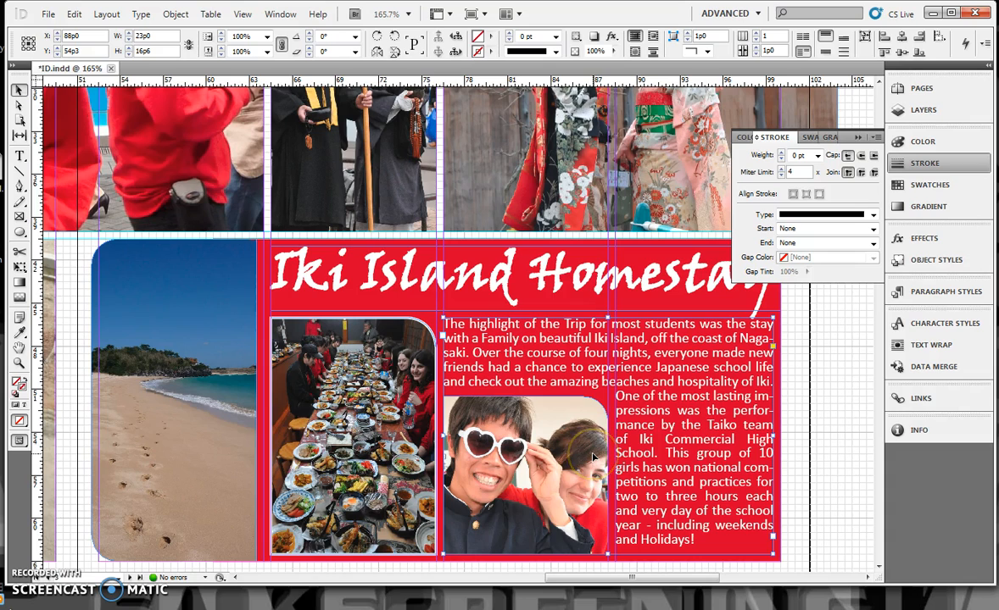
Step: Add a 2 pt stroke around the photo with the heart-shaped sunglasses
left_click(577, 461)
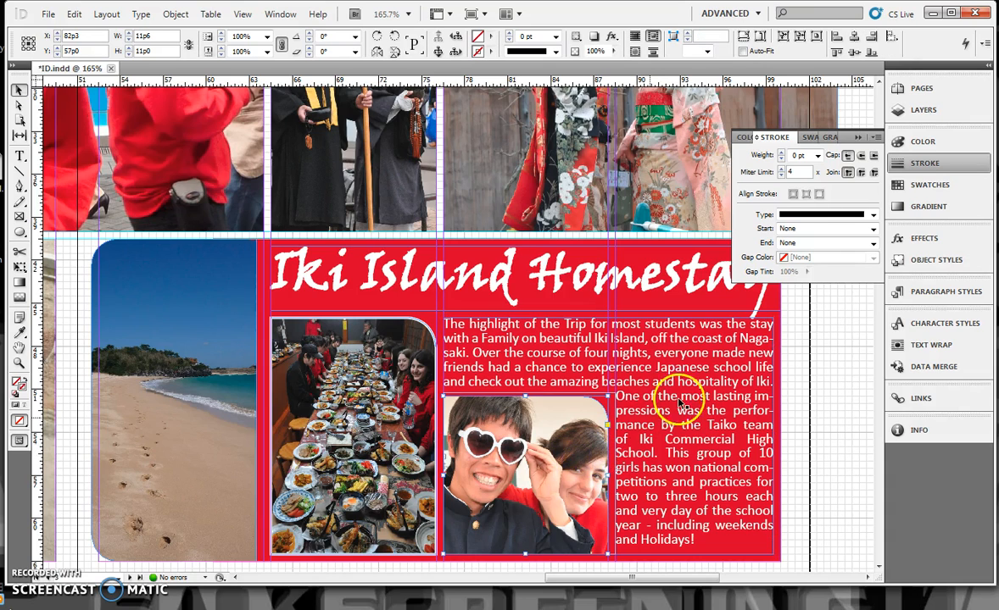
left_click(817, 156)
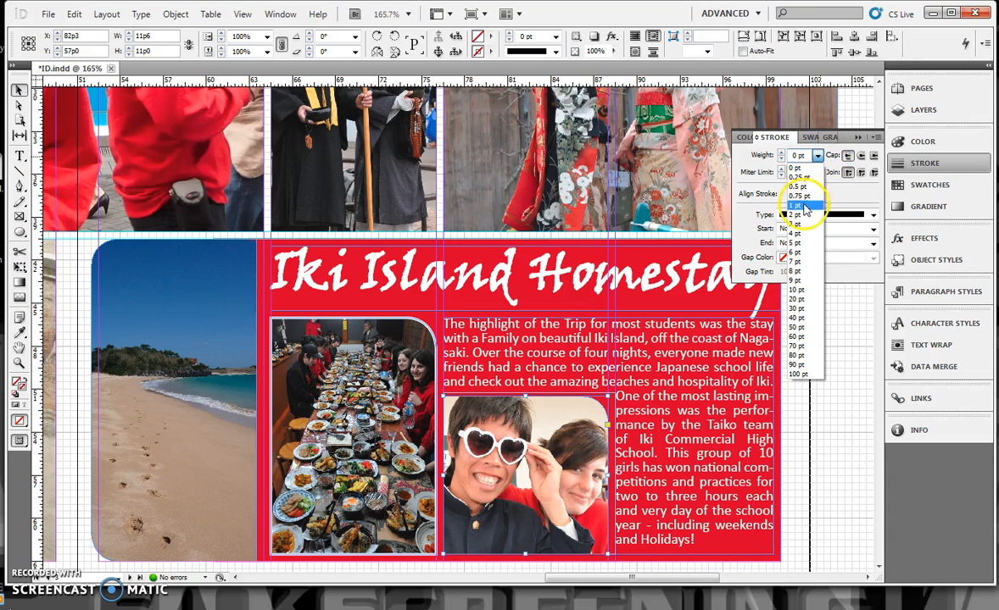
left_click(809, 214)
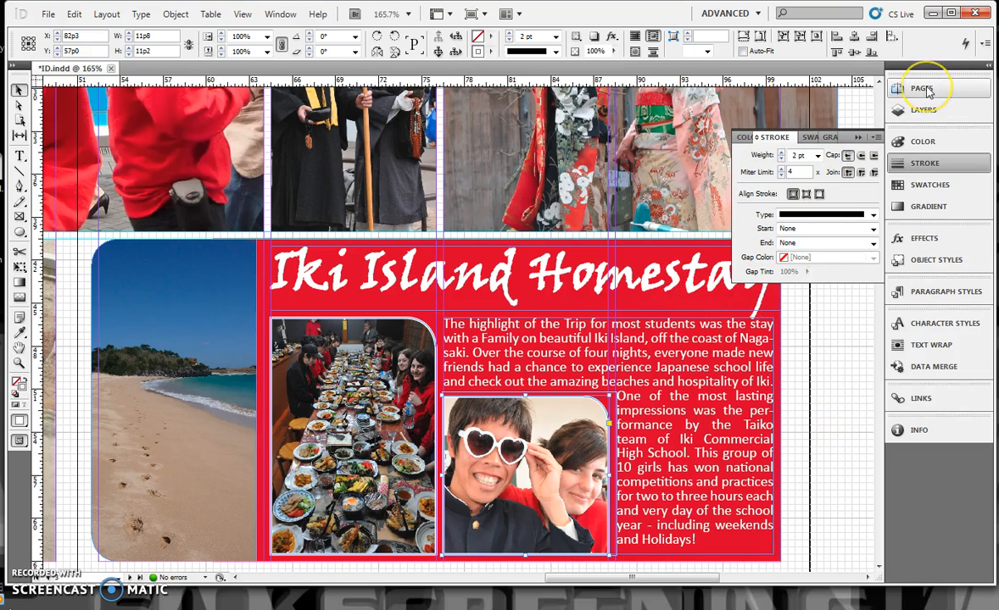
Step: On the left page of A-Master, draw a text frame across the lower-left margin corner and enter 24 in it
scroll(617, 437, "down", 4)
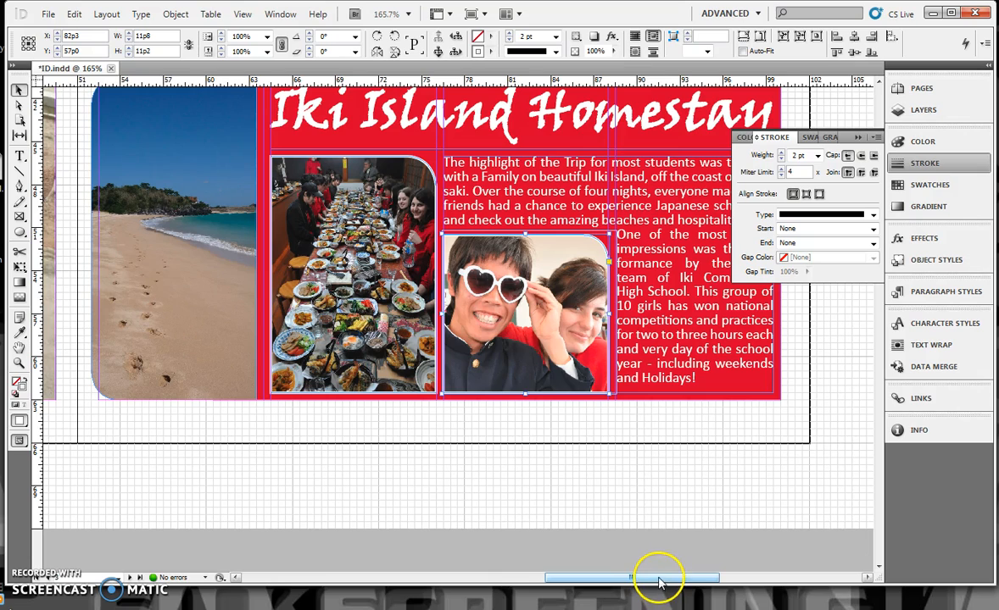
left_click(916, 90)
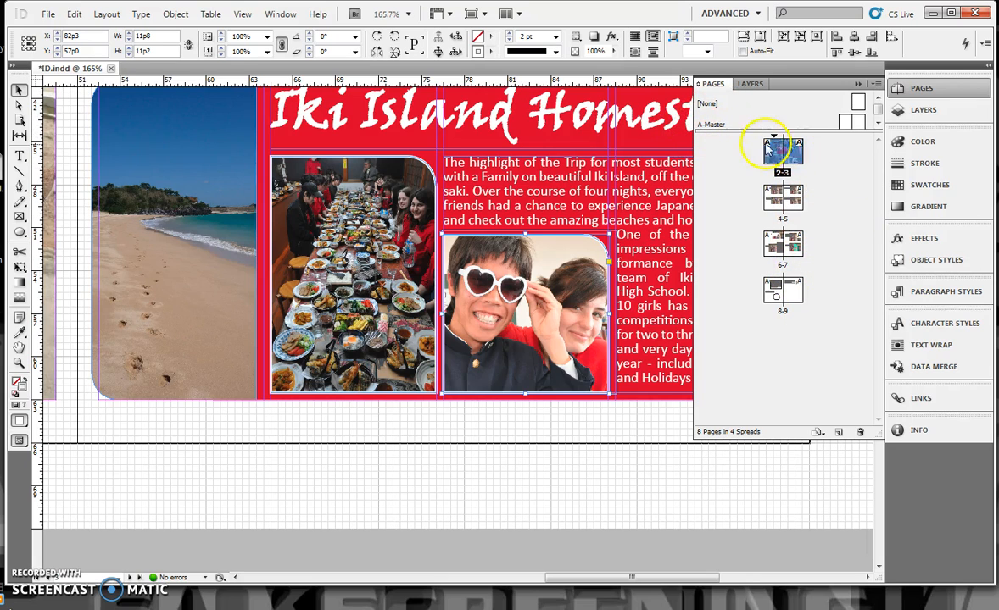
double_click(848, 124)
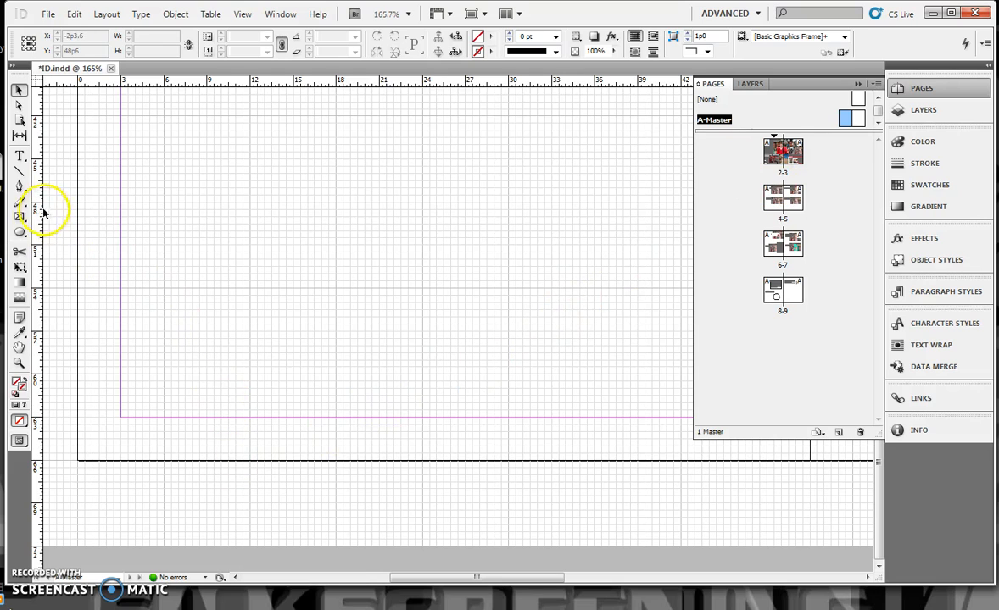
left_click(20, 156)
left_click_drag(110, 382, 292, 435)
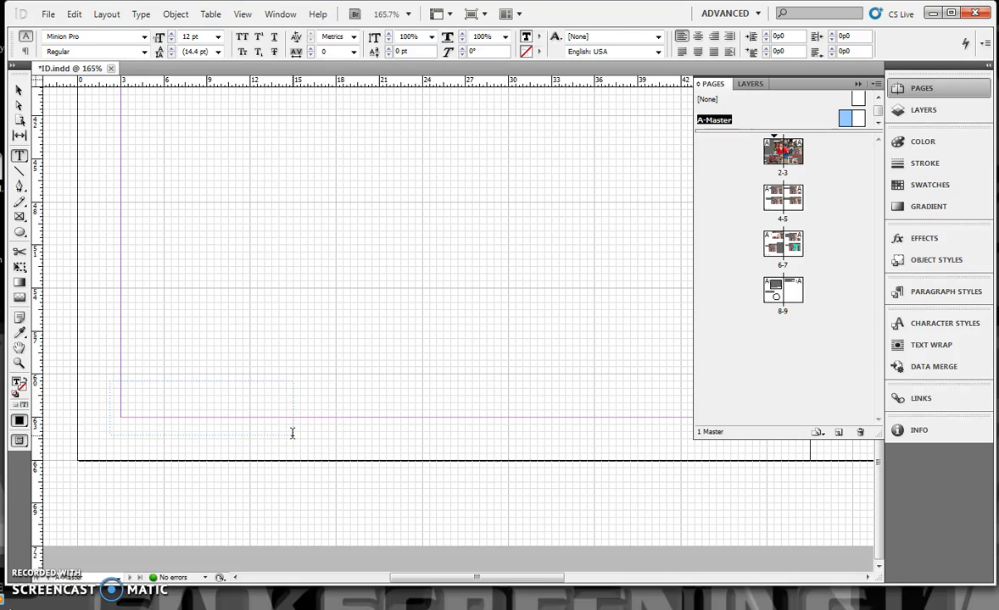
type("24")
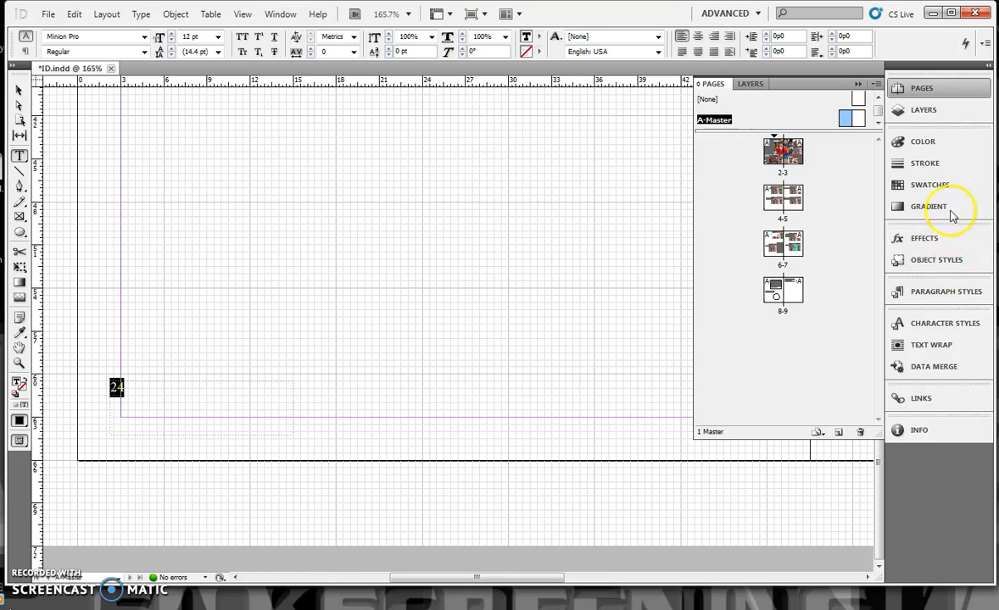
Step: Apply the Folio paragraph style to the number 24 on the master page
left_click(948, 293)
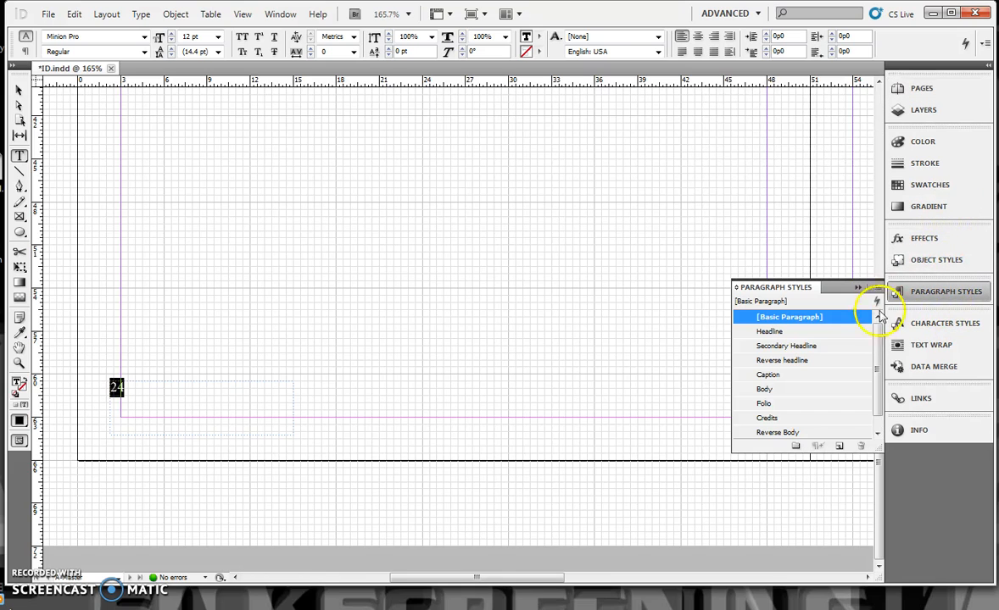
left_click(826, 403)
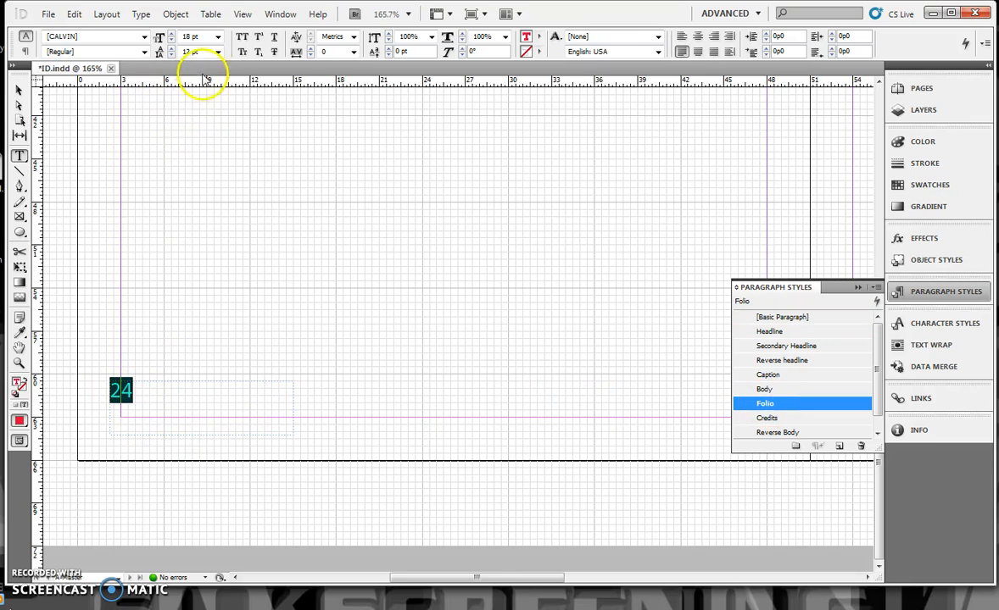
Step: Replace the number 24 on the master page with a current page number marker followed by JAPAN TRIP
left_click(139, 14)
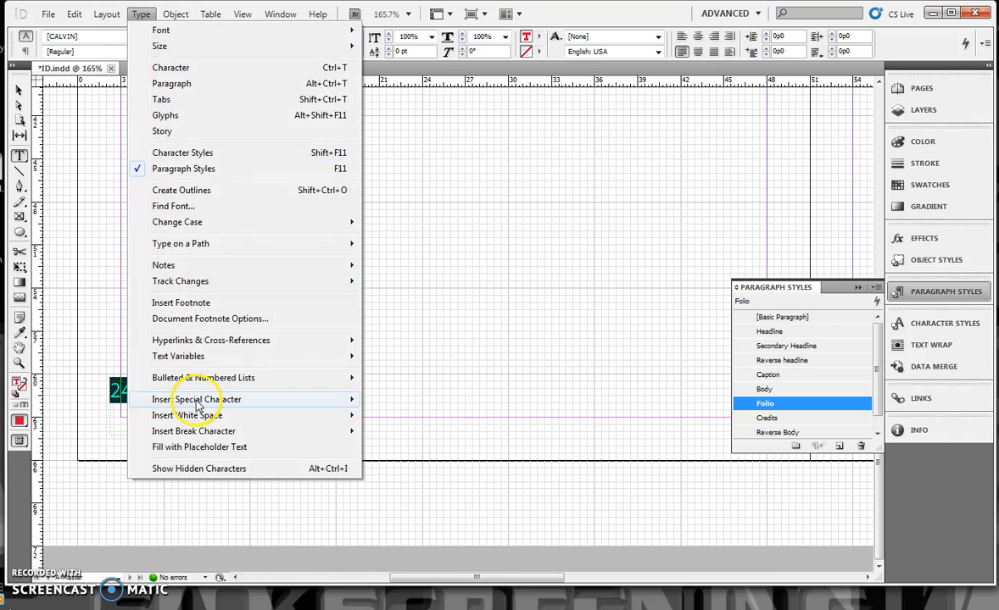
mouse_move(197, 403)
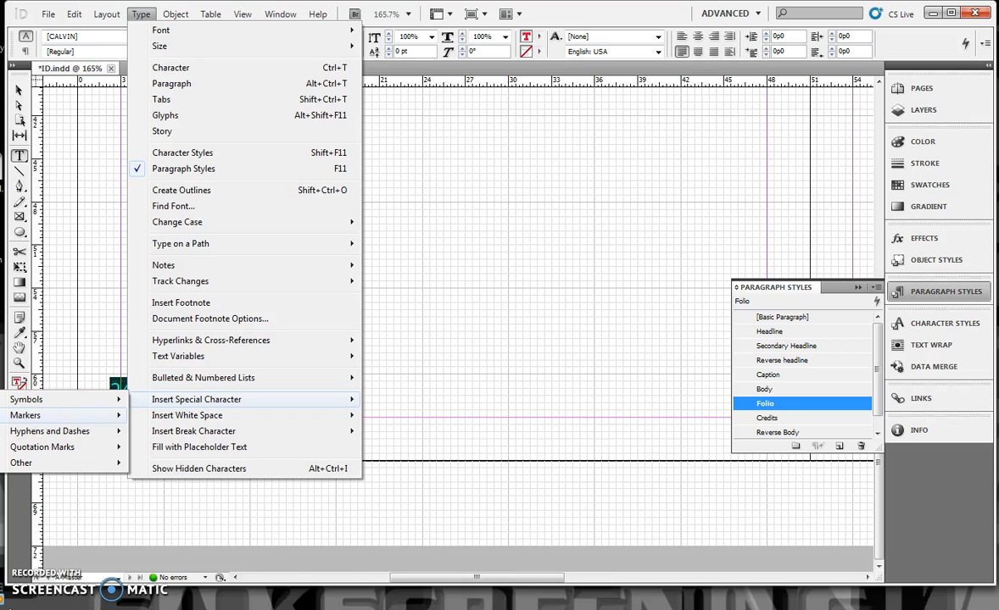
left_click(154, 403)
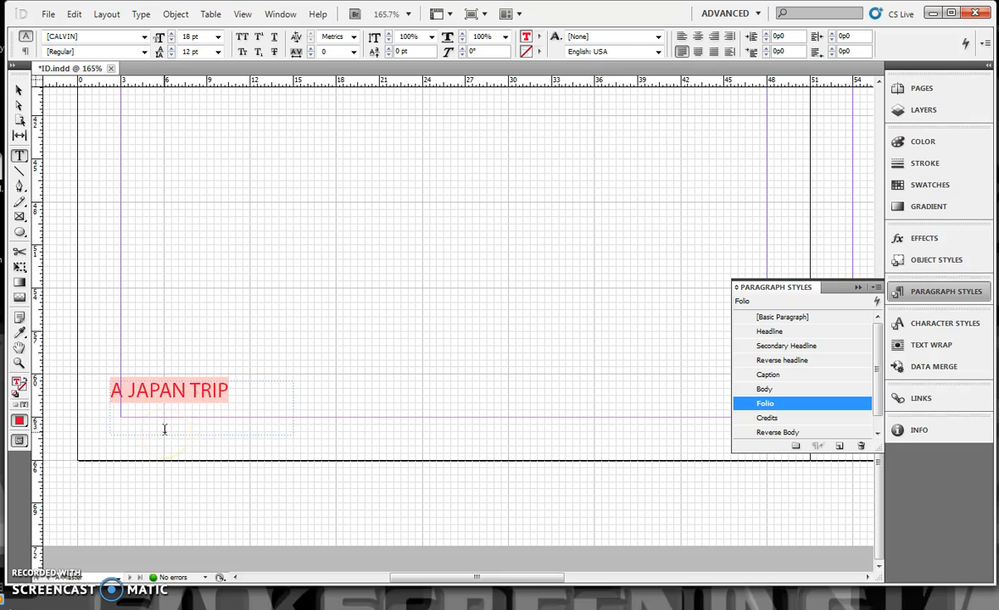
Step: Move the folio frame down onto the lower margin, shrink it to about 11p8 by 1p10.5, and add spaces before JAPAN TRIP
left_click(19, 89)
left_click_drag(173, 387, 176, 423)
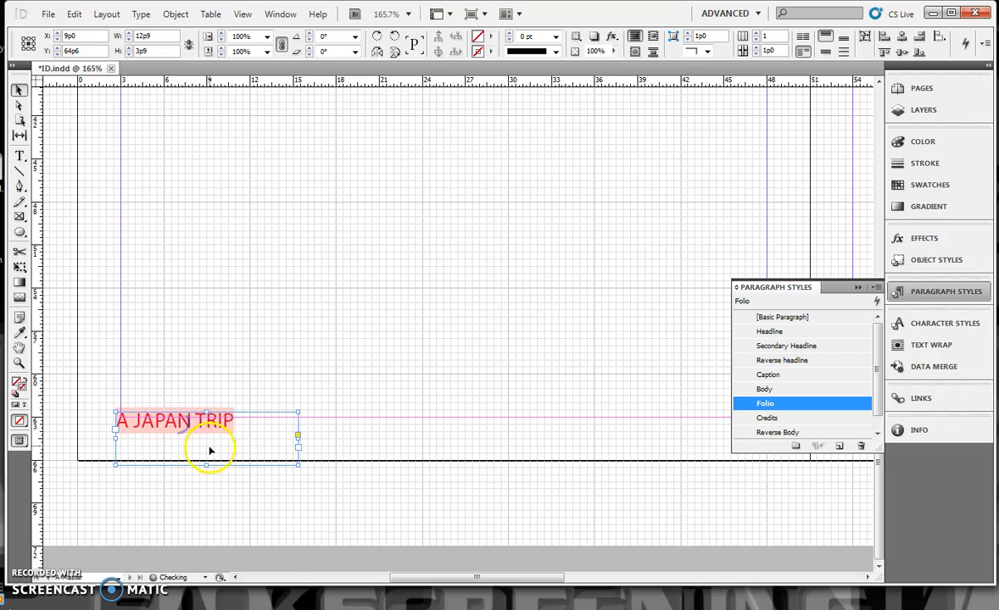
left_click_drag(206, 465, 214, 438)
mouse_move(298, 437)
left_mouse_down()
mouse_move(259, 438)
mouse_move(283, 438)
left_mouse_up()
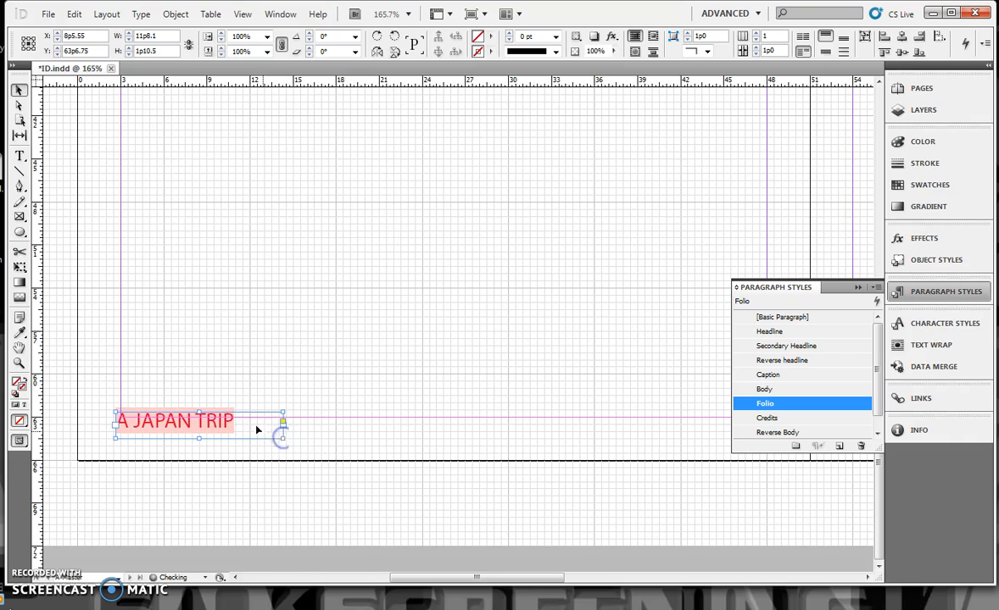
left_click(20, 155)
left_click(135, 420)
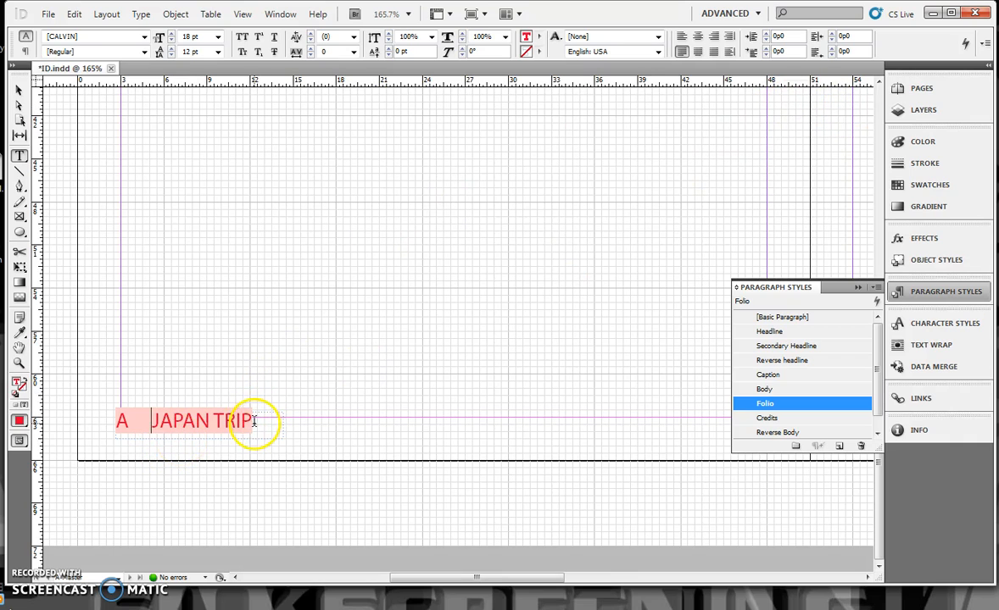
Step: Try the Allegro BT font on the whole folio line and apply the Secondary Headline paragraph style to it
left_click_drag(253, 422, 81, 414)
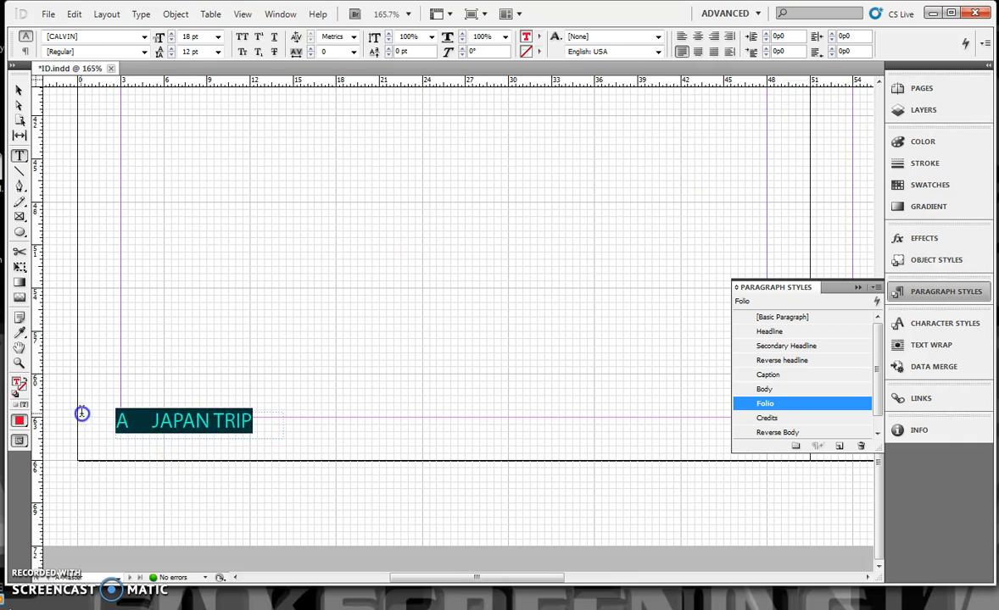
left_click(146, 40)
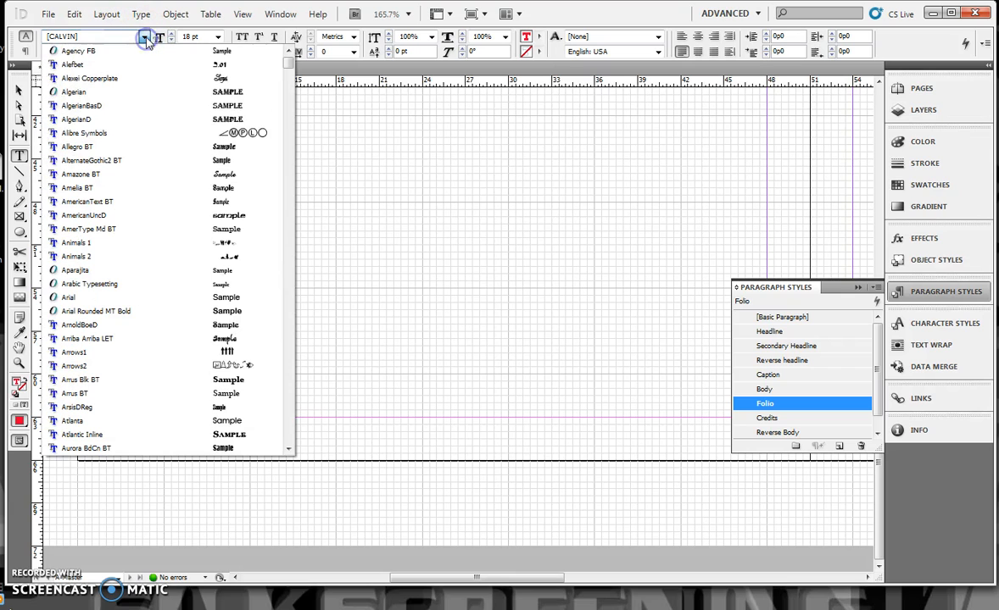
left_click(130, 147)
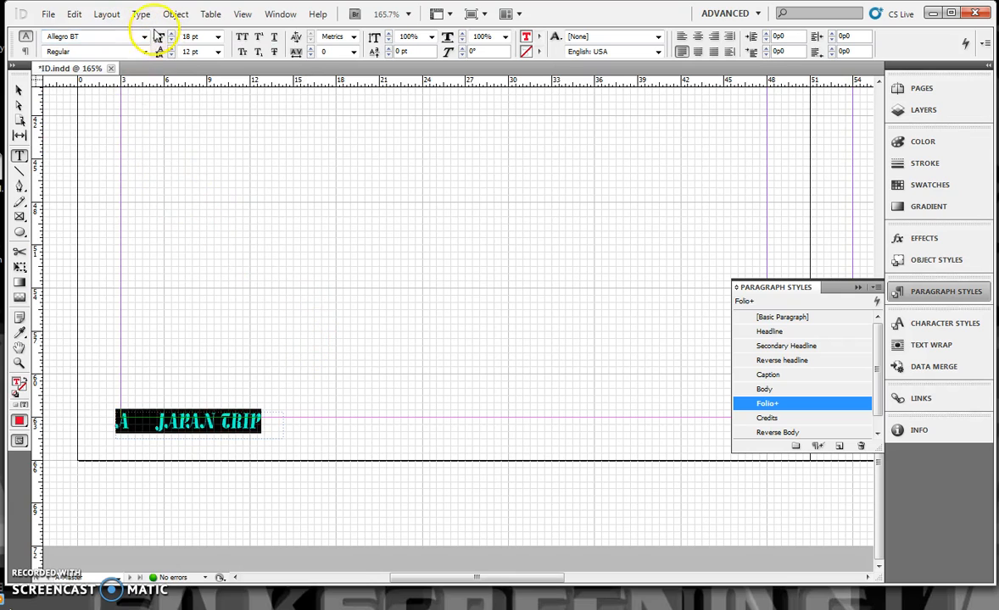
left_click(793, 346)
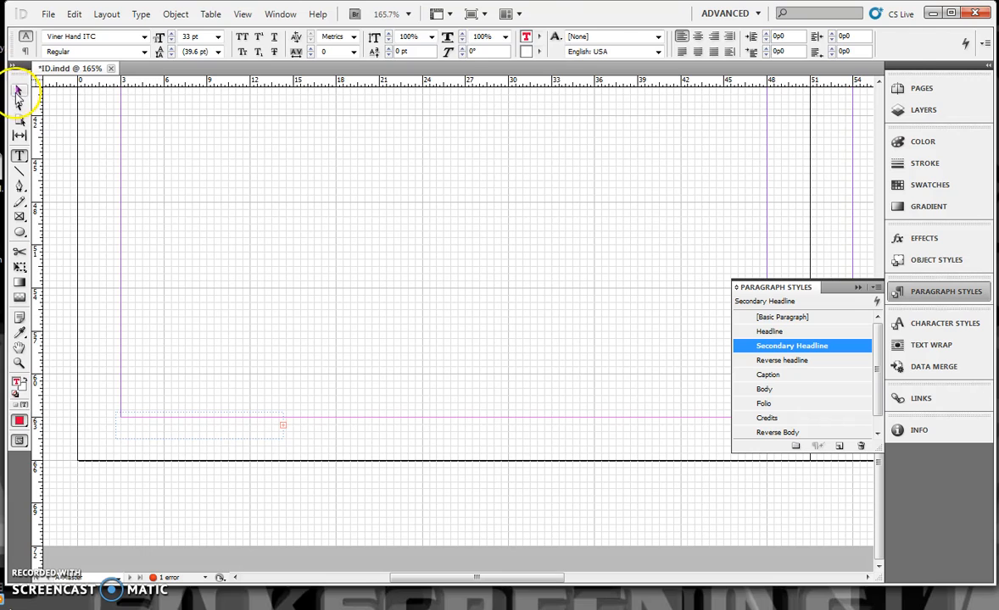
Step: Enlarge the folio frame to reveal its text, and scale frame and text down to about 15p10.5 wide by 2p1 high
left_click(17, 95)
left_click_drag(282, 425, 430, 454)
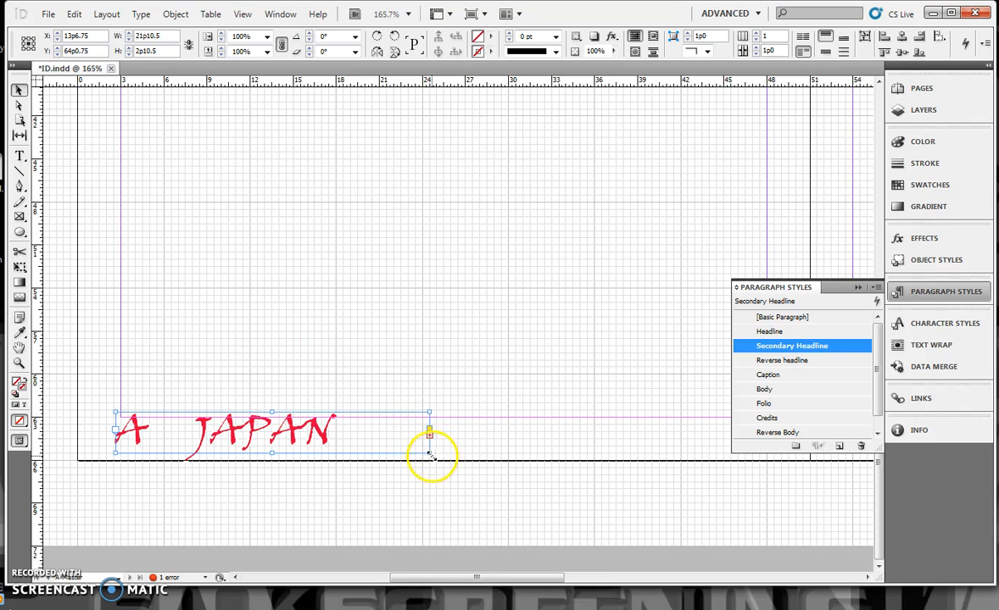
left_click_drag(430, 454, 342, 435)
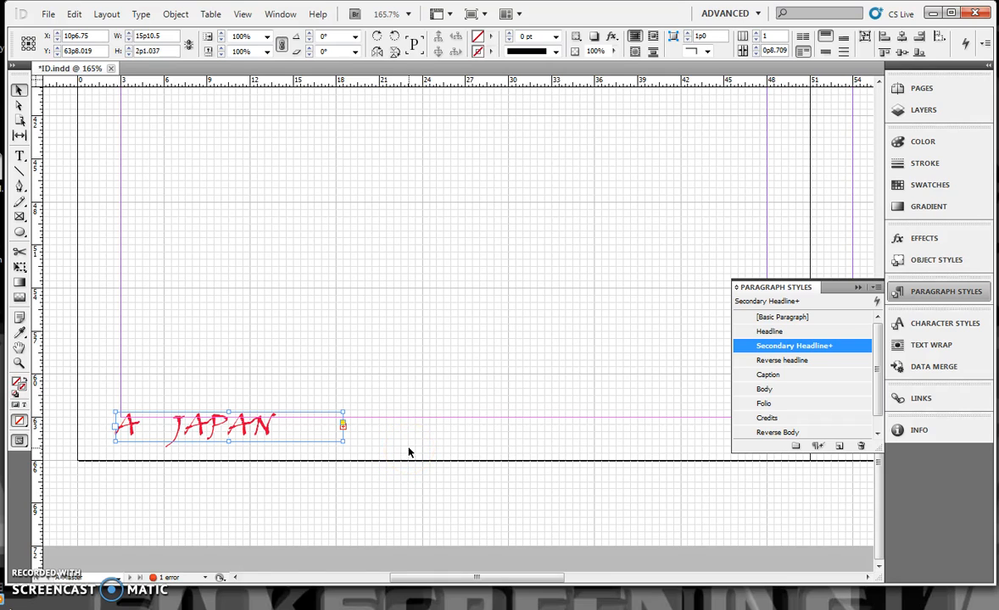
Step: Examine how the master folio appears on the spreads for pages 2-3 and 4-5
left_click(928, 88)
double_click(782, 155)
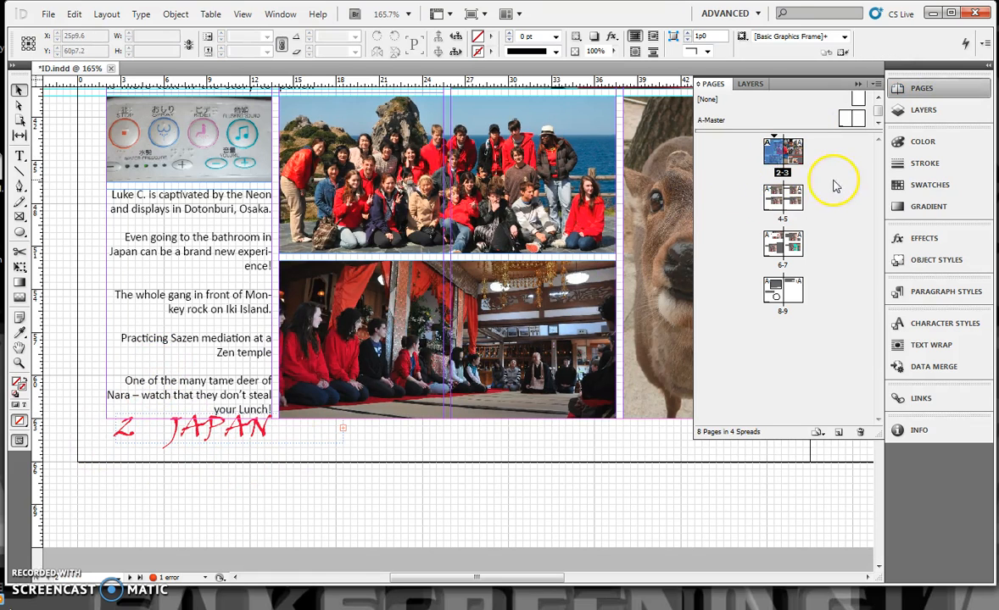
scroll(284, 425, "down", 10)
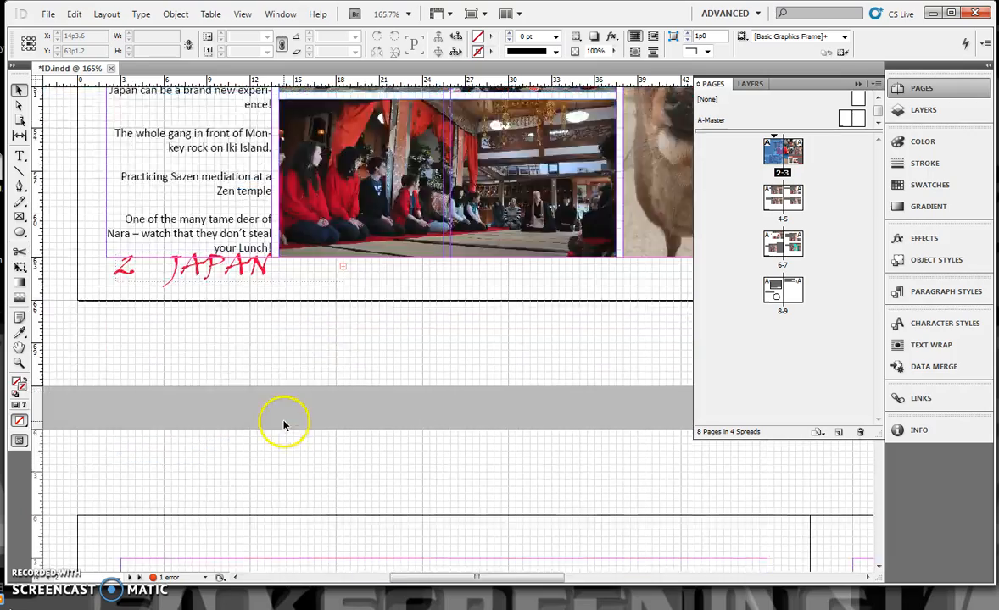
scroll(282, 424, "down", 2)
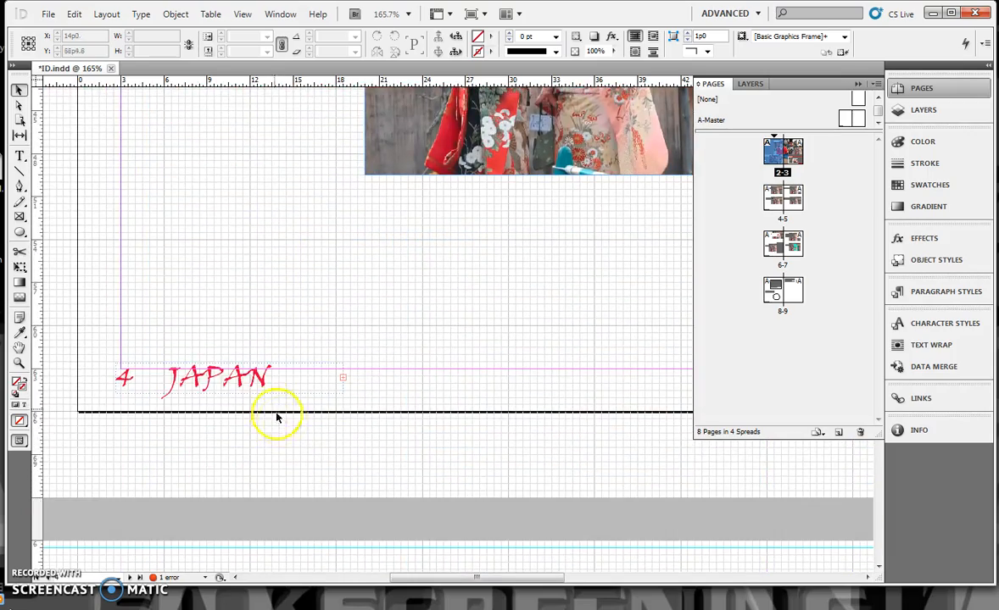
scroll(239, 395, "up", 12)
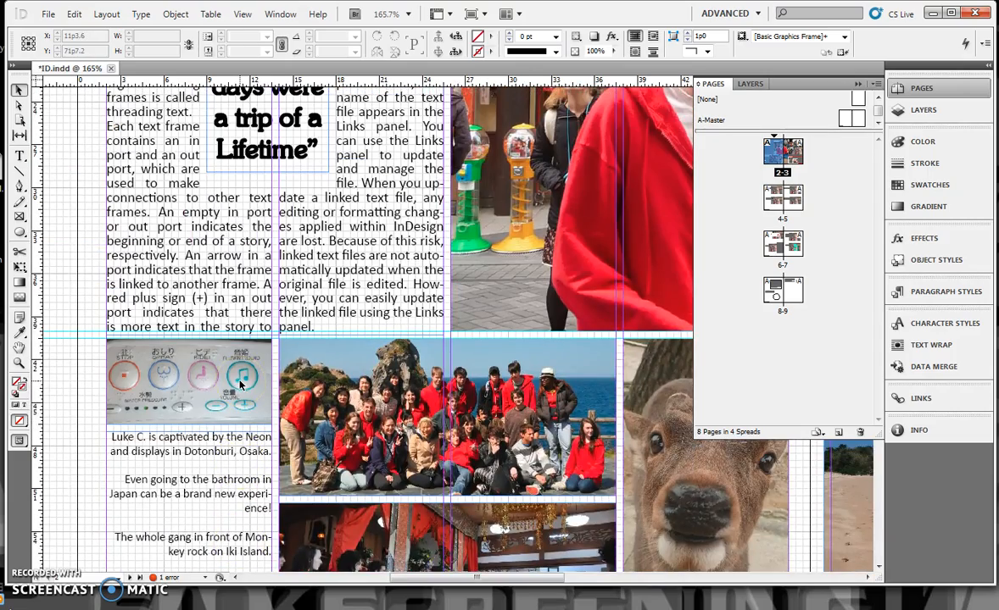
scroll(240, 384, "down", 10)
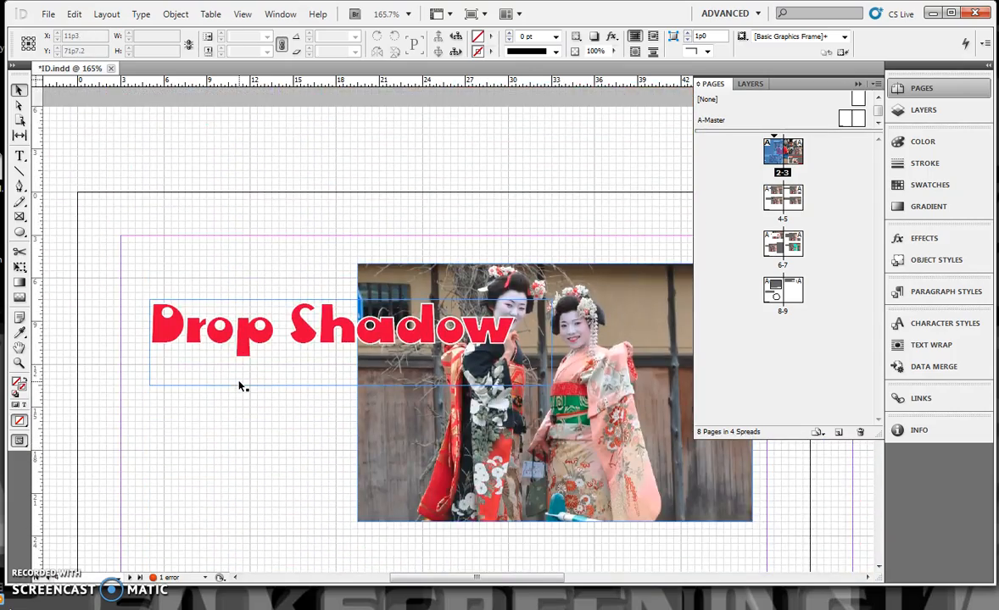
scroll(239, 387, "down", 2)
left_click(857, 83)
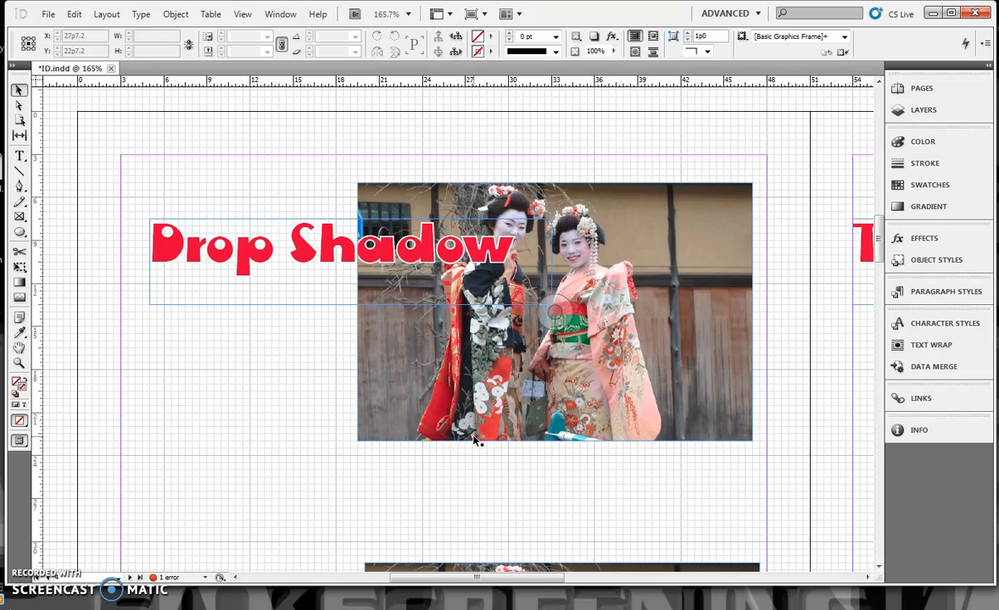
Step: Add a drop shadow effect to the "Drop Shadow" heading with preview enabled and the light angle at -130°
left_click(463, 259)
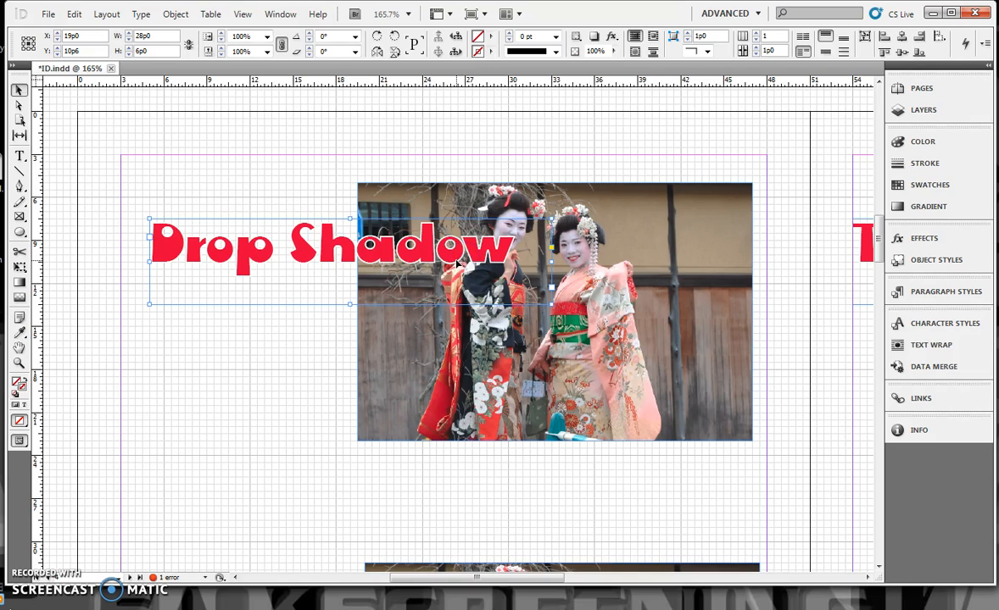
left_click(176, 14)
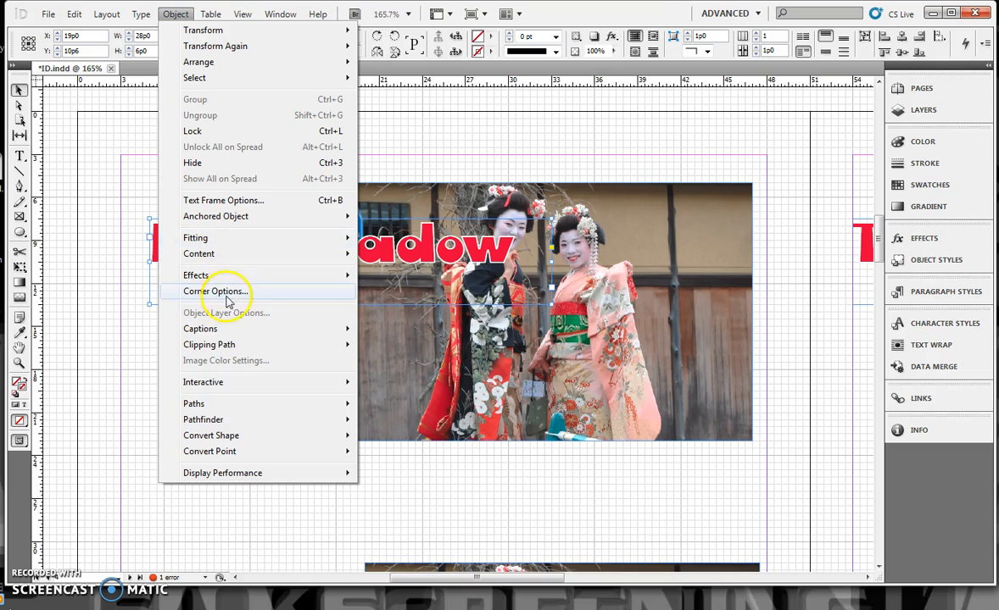
mouse_move(230, 280)
left_click(51, 297)
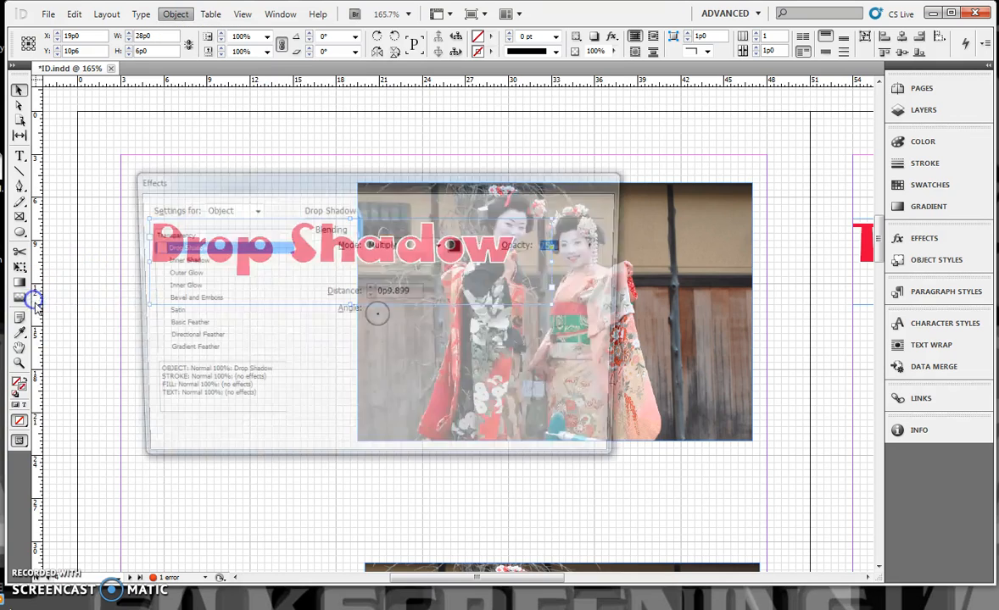
left_click_drag(456, 192, 716, 222)
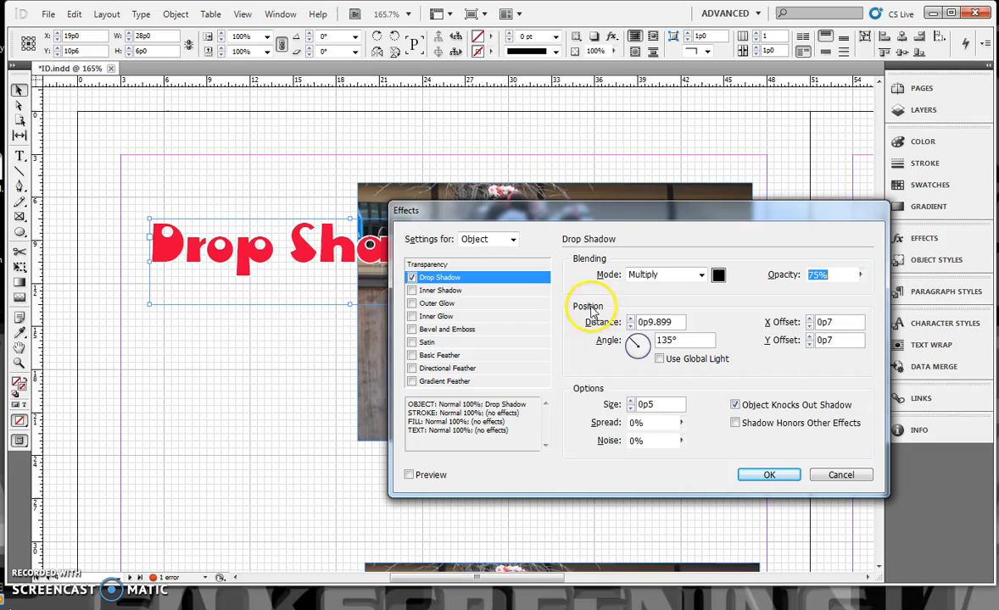
left_click(410, 475)
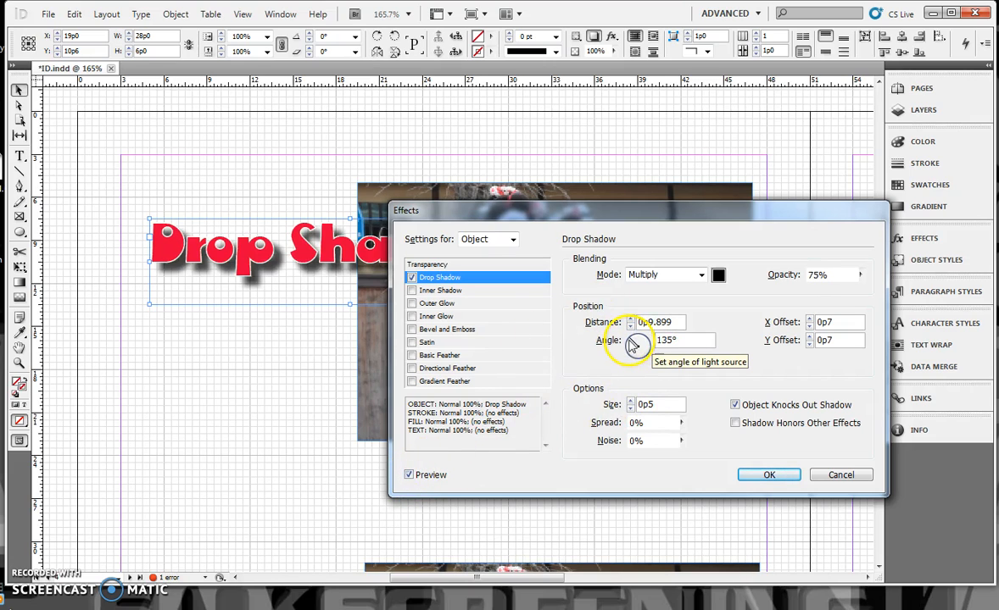
left_click_drag(631, 341, 631, 355)
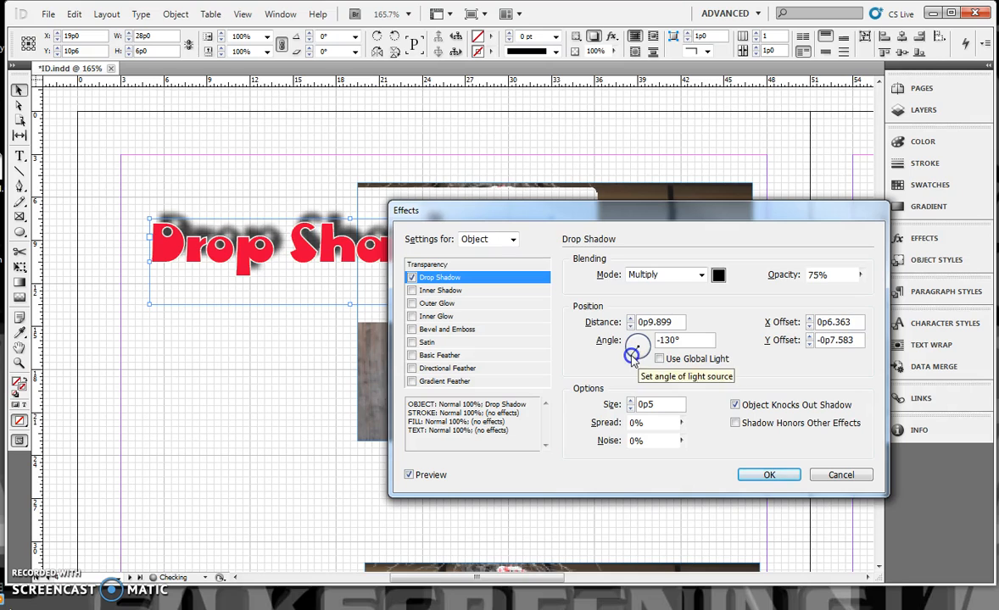
Step: Set the heading's shadow colour to CMYK 33, 25, 42, 9 and apply the drop shadow
left_click(719, 275)
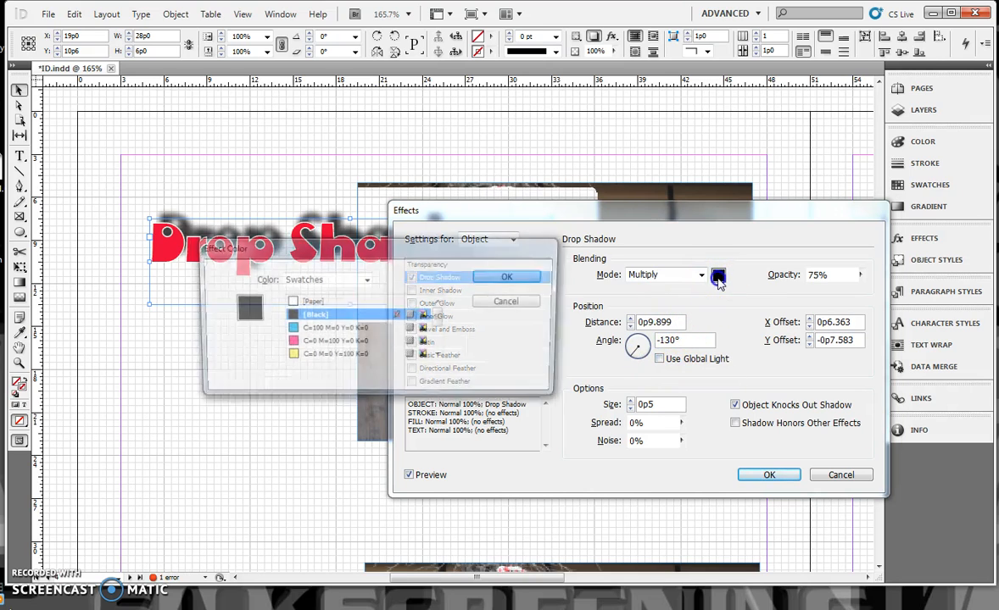
left_click_drag(442, 318, 441, 330)
left_click(366, 279)
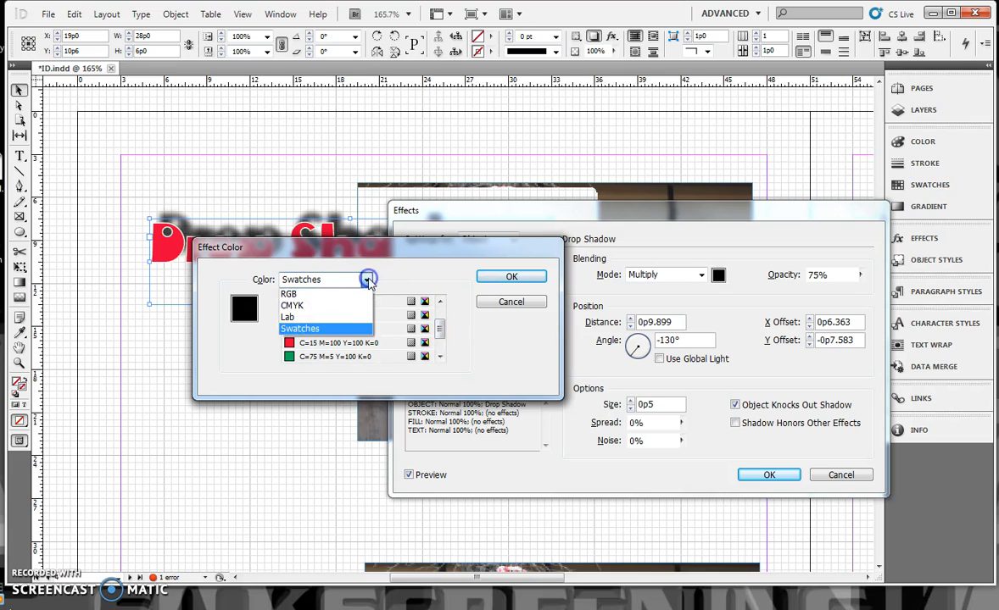
left_click(333, 307)
left_click_drag(316, 330, 331, 328)
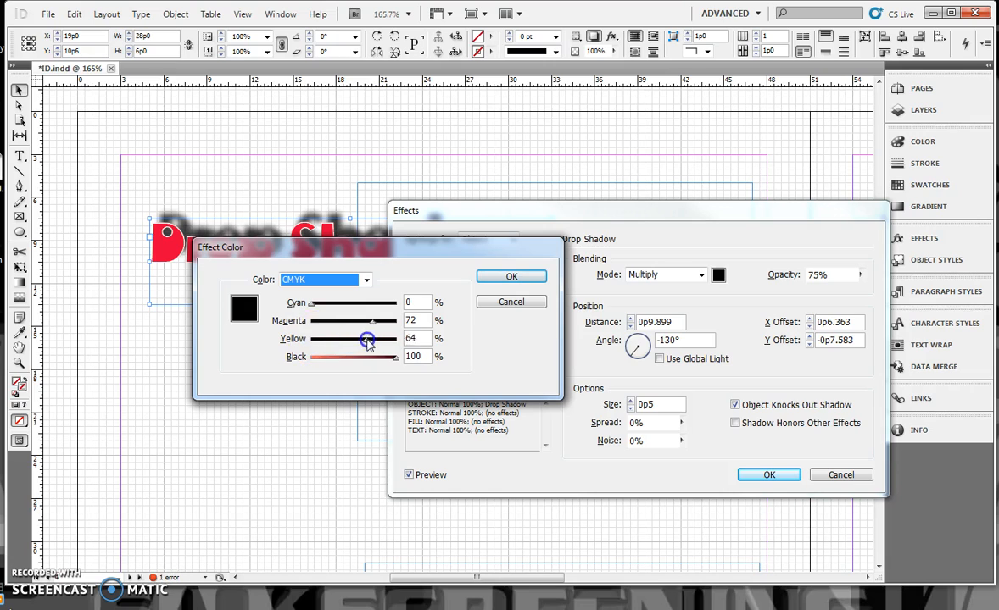
left_click(339, 307)
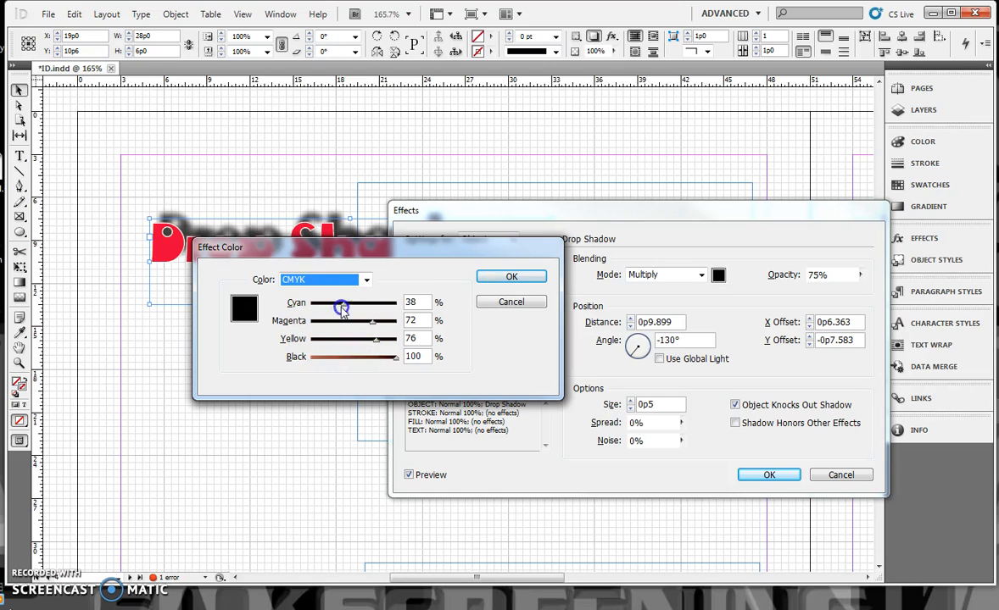
left_click_drag(395, 357, 341, 357)
left_click(369, 339)
left_click_drag(371, 325, 340, 307)
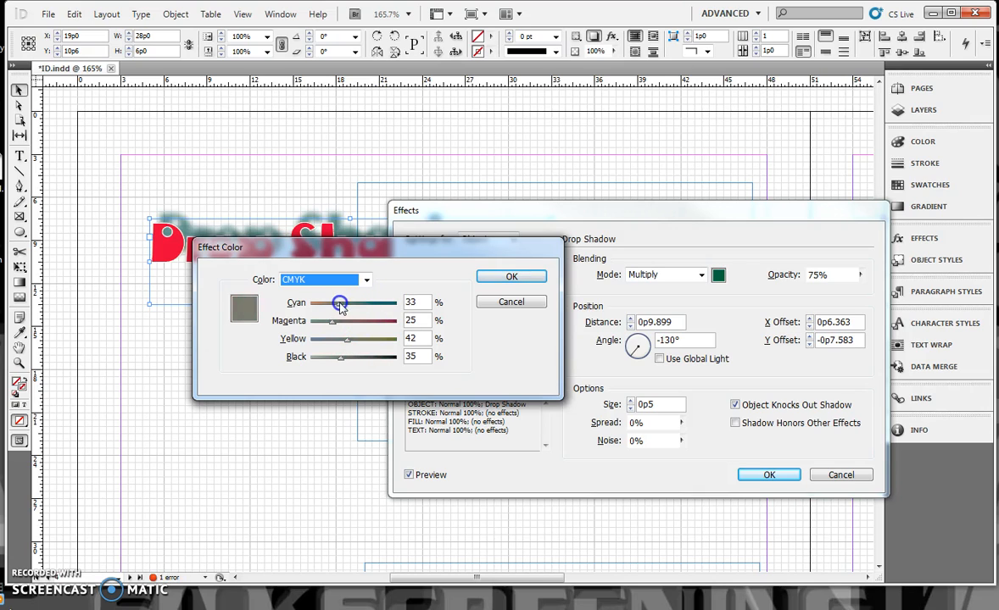
left_click_drag(343, 360, 318, 357)
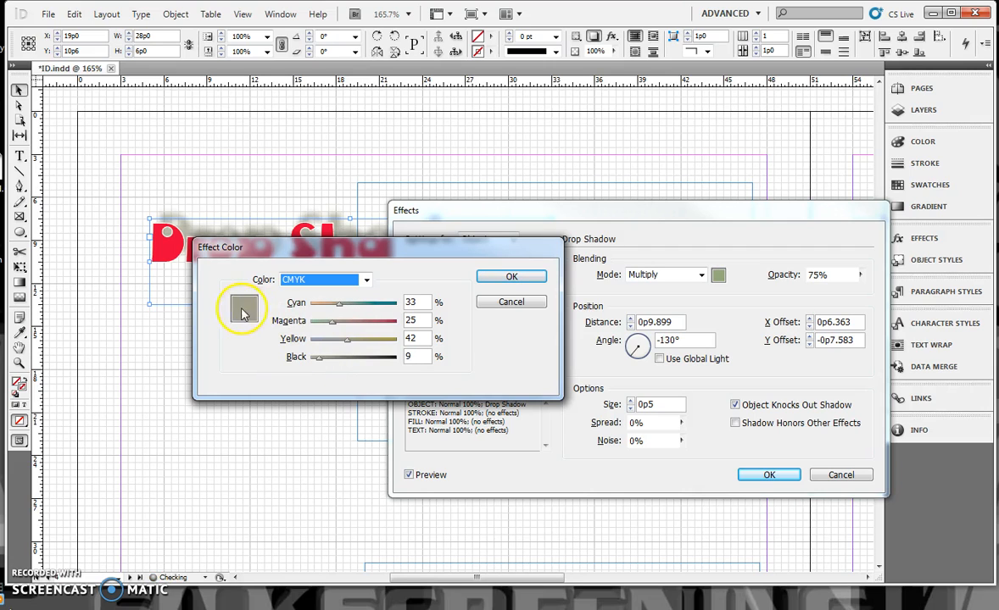
left_click(509, 277)
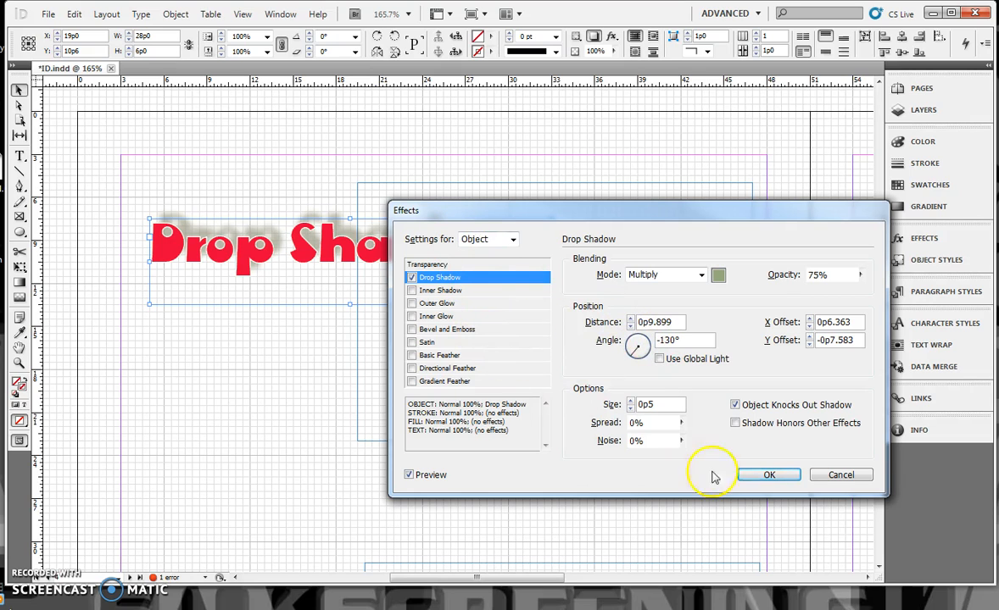
left_click(768, 475)
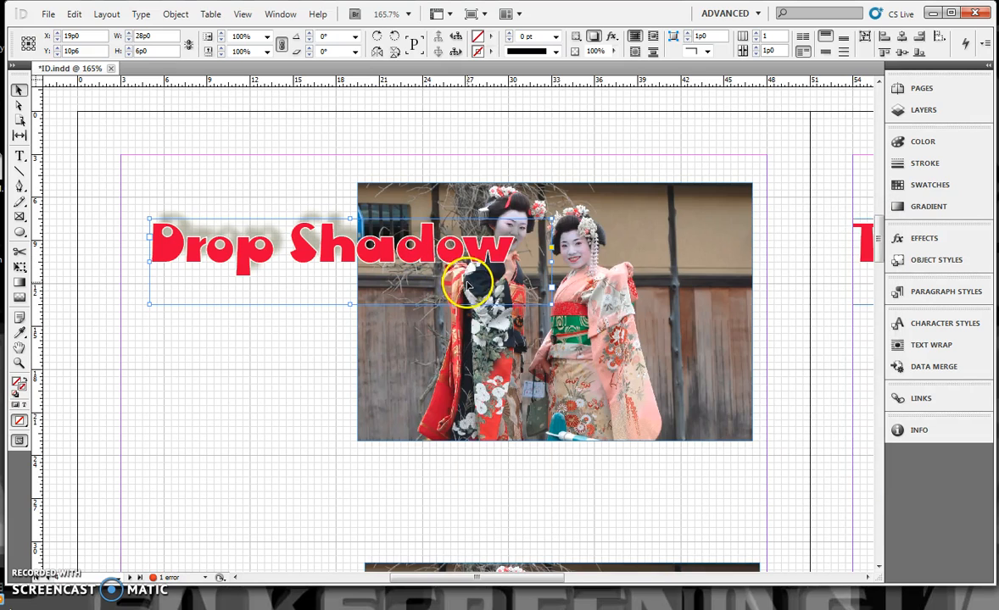
Step: Add a directional feather effect to the "Feather" heading on page 4
scroll(463, 288, "down", 5)
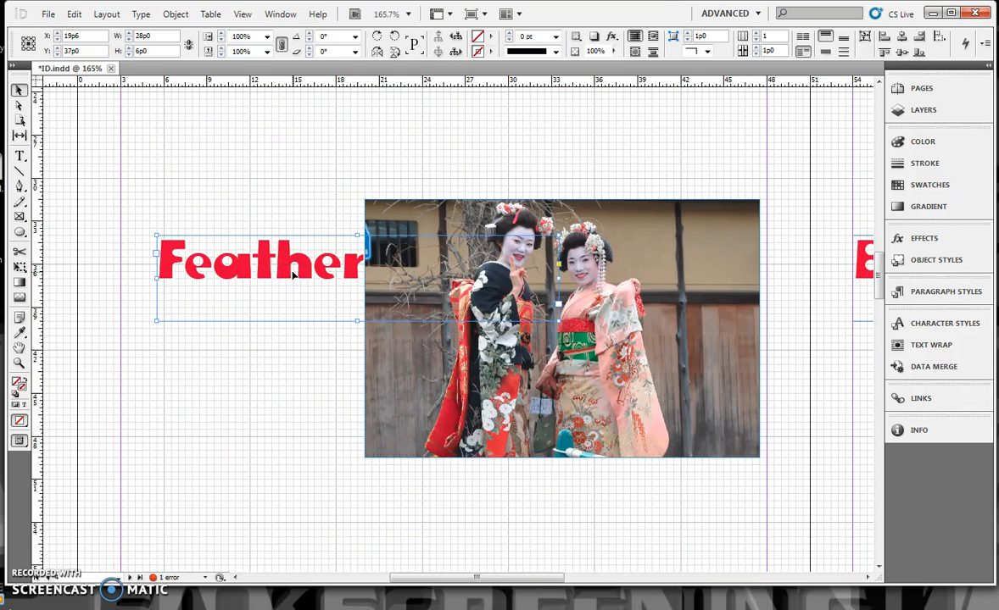
left_click(176, 15)
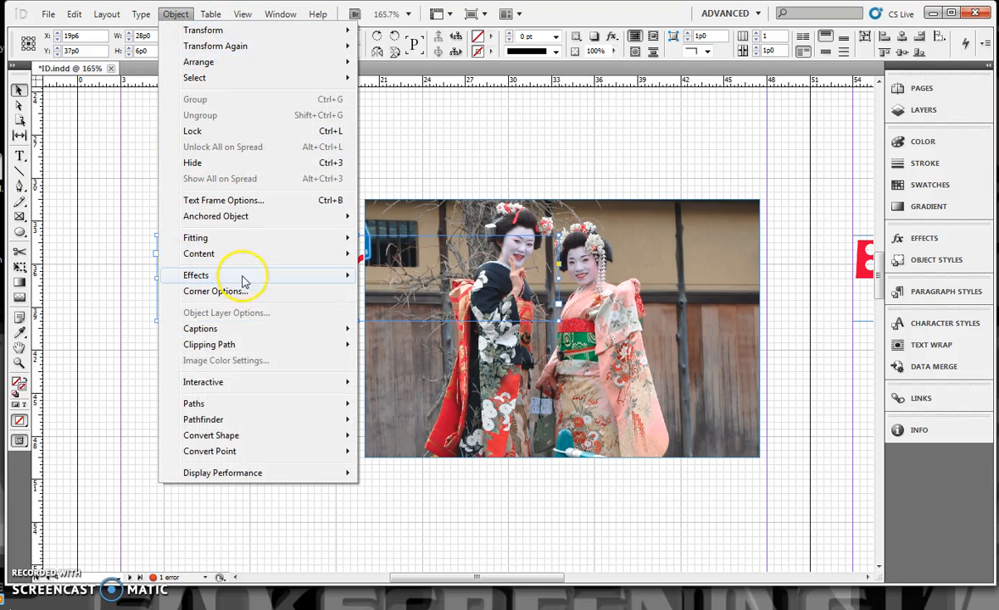
mouse_move(245, 275)
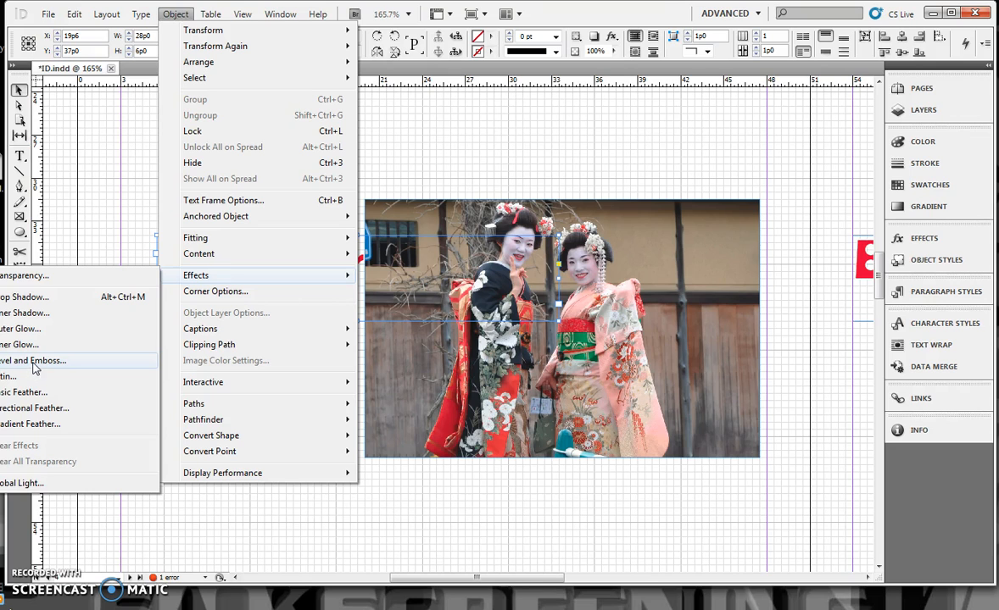
left_click(38, 408)
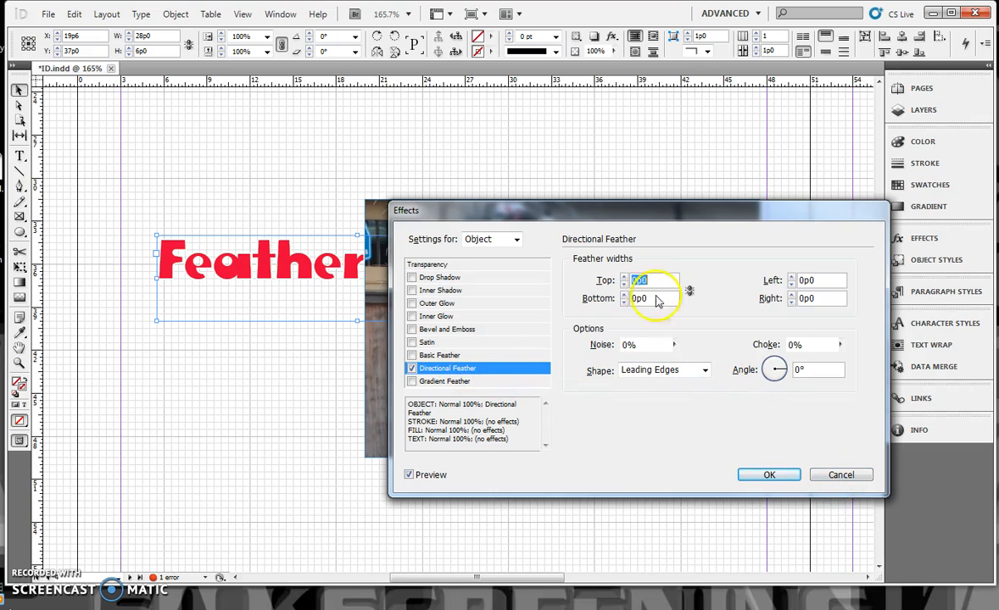
Step: Set the feather widths to 1p2 top and about 0p11 left, and move the heading over the photo to X 24p0, Y 37p6
left_click(625, 280)
left_click(625, 280)
left_click(625, 280)
left_click(625, 280)
left_click(625, 279)
left_click(625, 280)
left_click(625, 280)
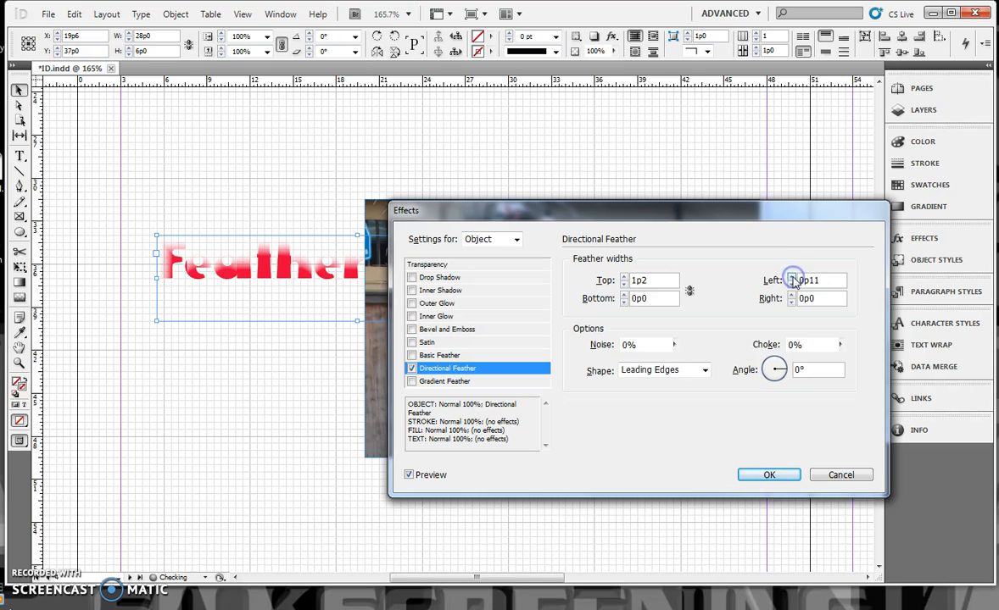
left_click(769, 475)
left_click_drag(279, 274, 318, 280)
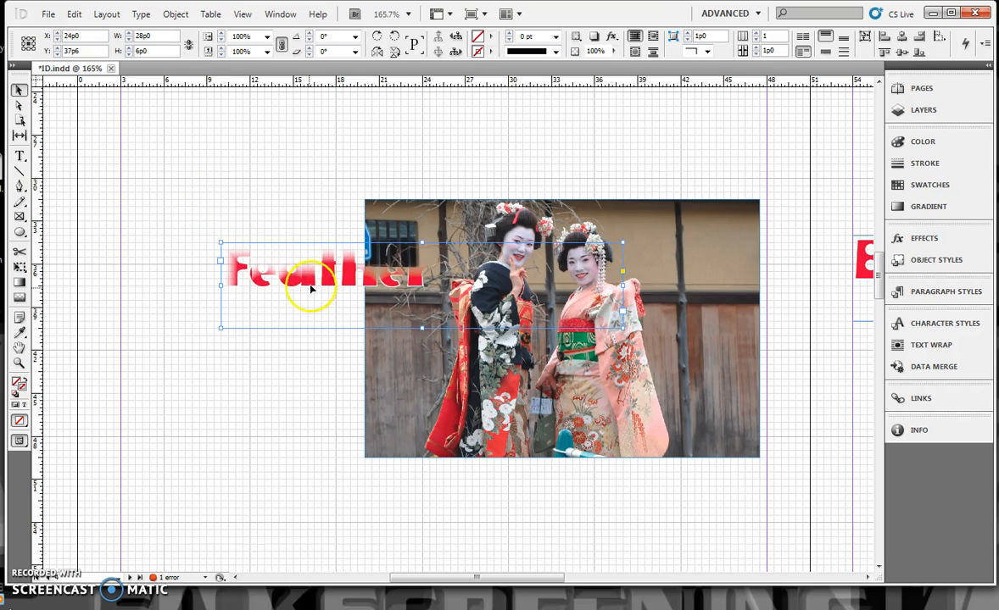
Step: Reduce the opacity of the "Transparency" heading on the facing page to 59% with the Transparency effect
scroll(315, 313, "down", 5)
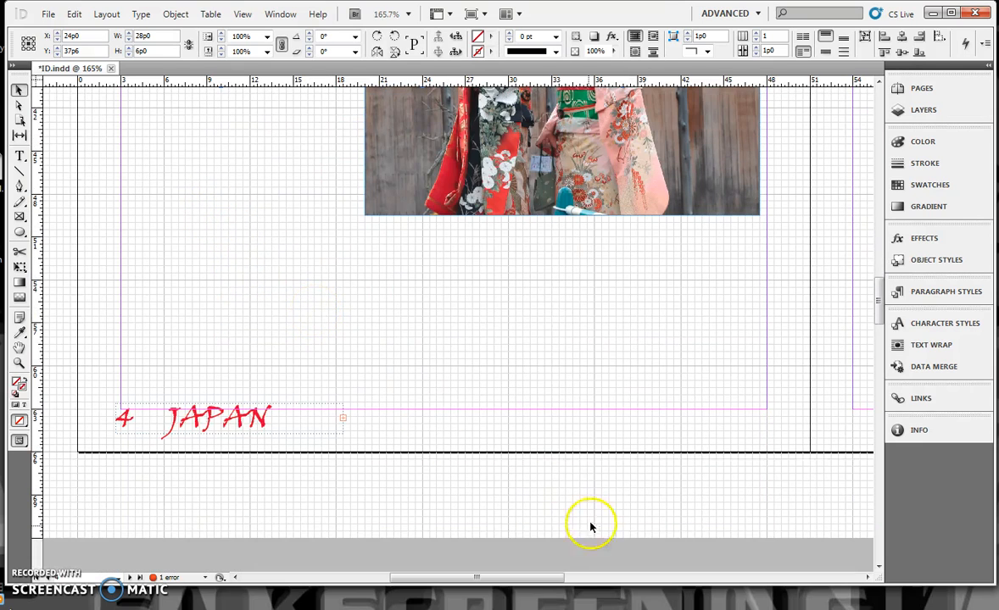
left_click_drag(522, 577, 618, 585)
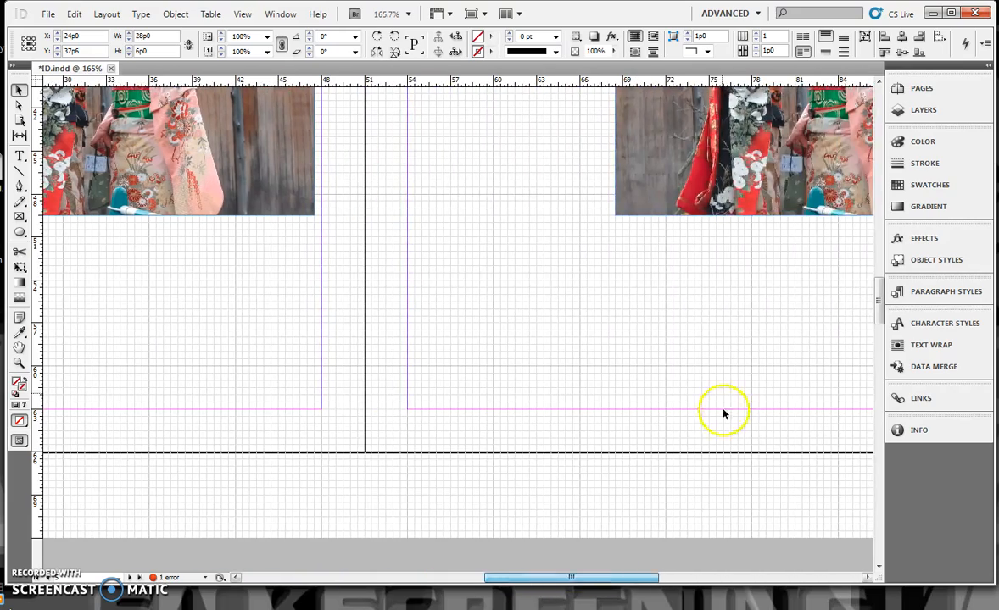
scroll(720, 428, "up", 15)
scroll(693, 298, "down", 1)
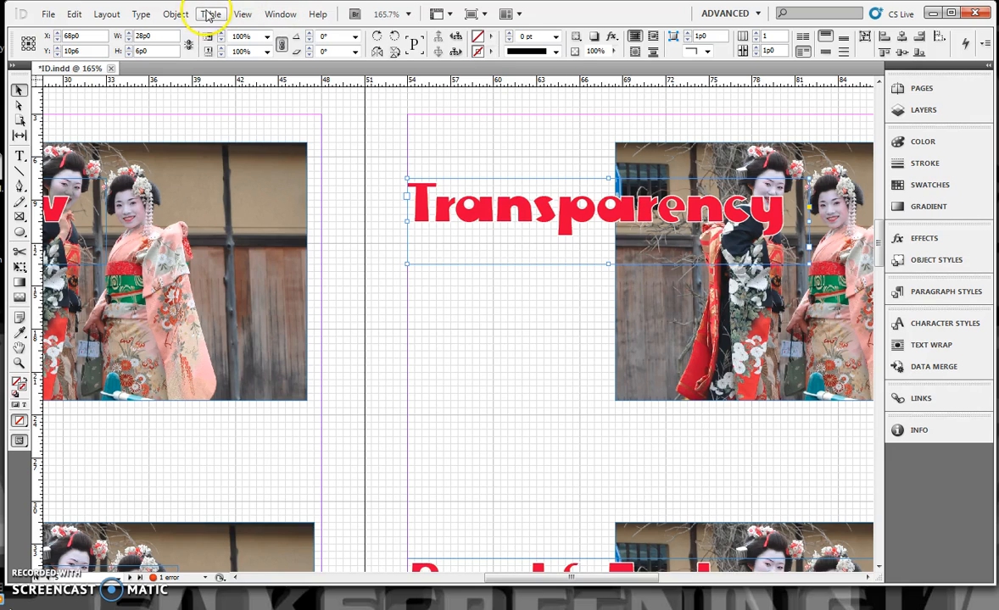
left_click(176, 14)
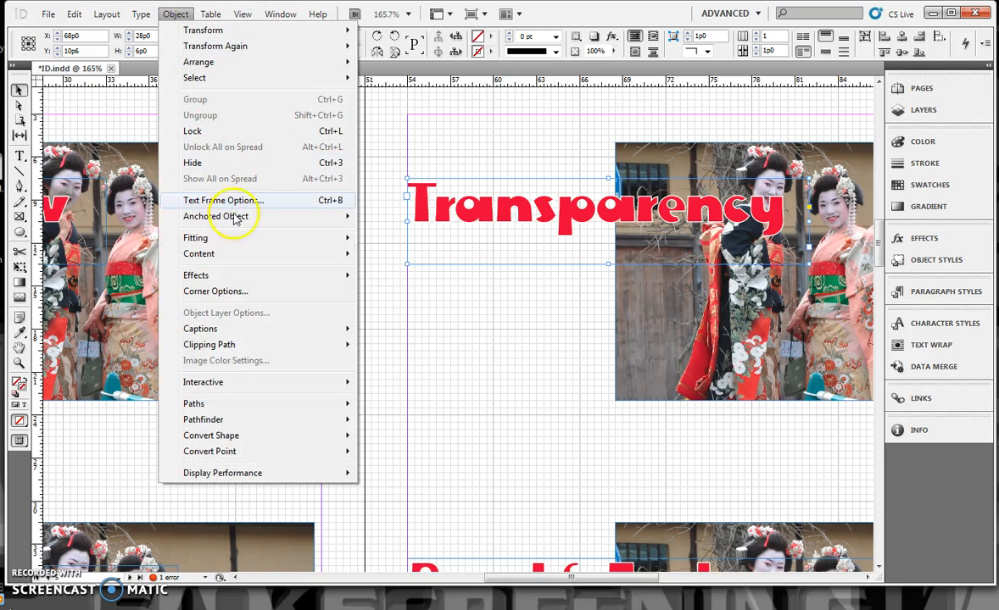
mouse_move(250, 275)
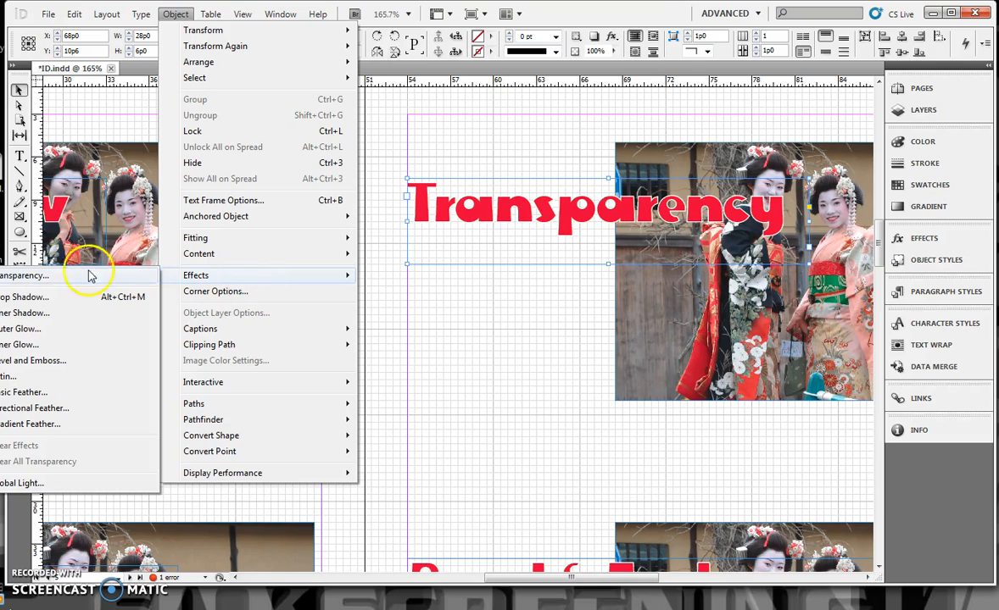
left_click(36, 276)
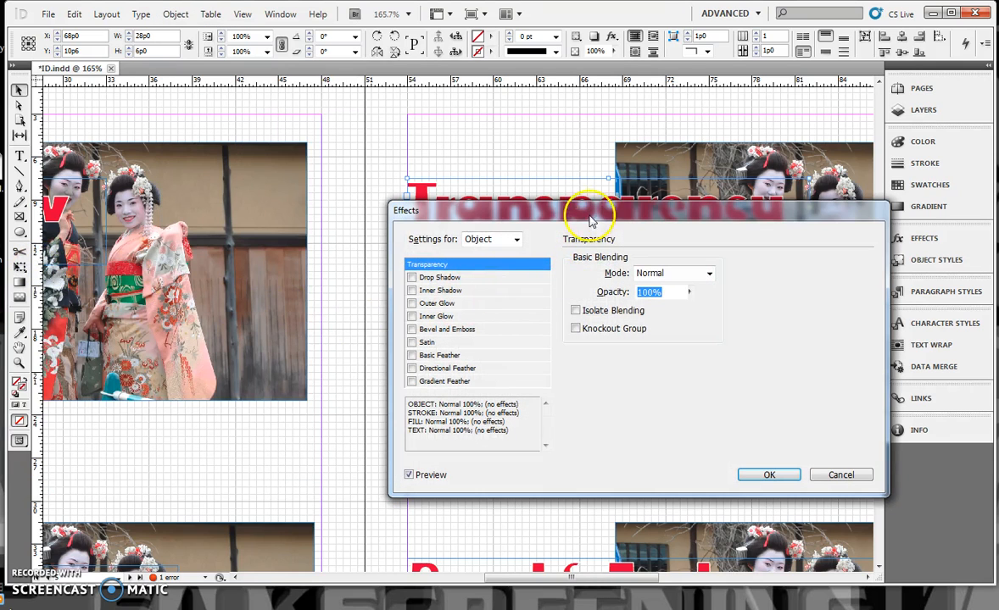
left_click_drag(591, 215, 644, 310)
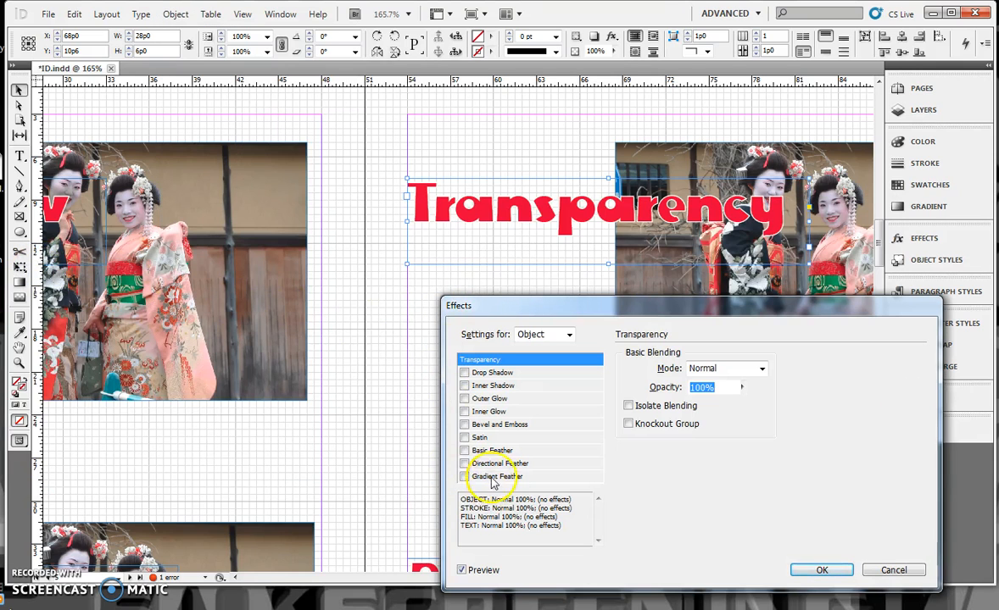
left_click(742, 390)
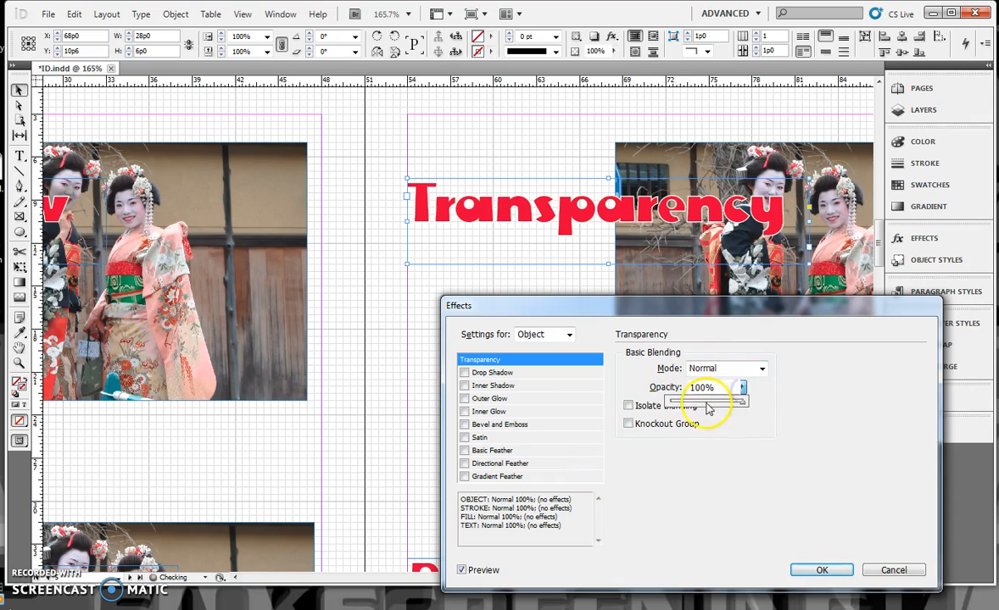
left_click_drag(743, 402, 714, 404)
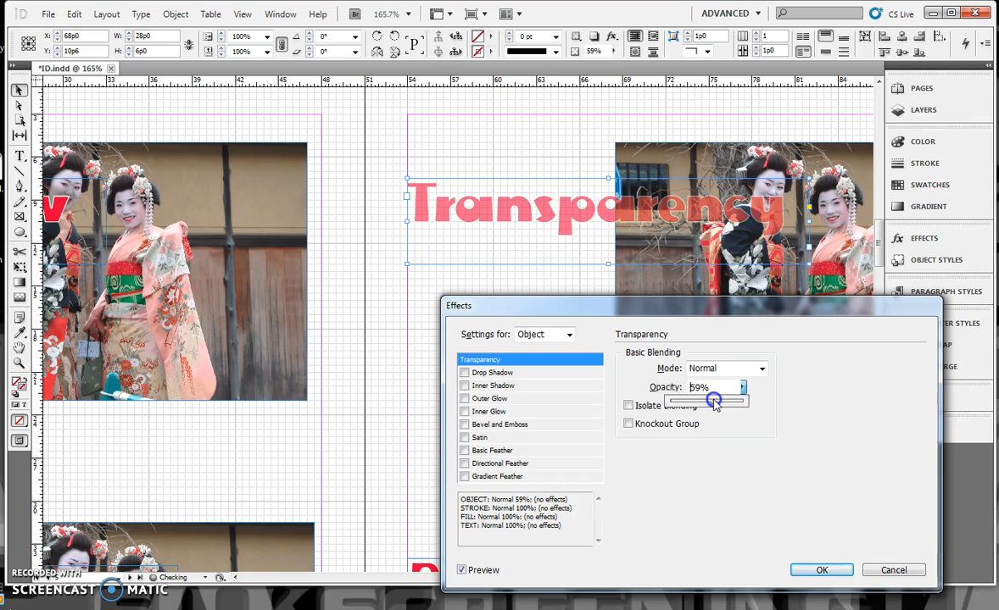
left_click(535, 265)
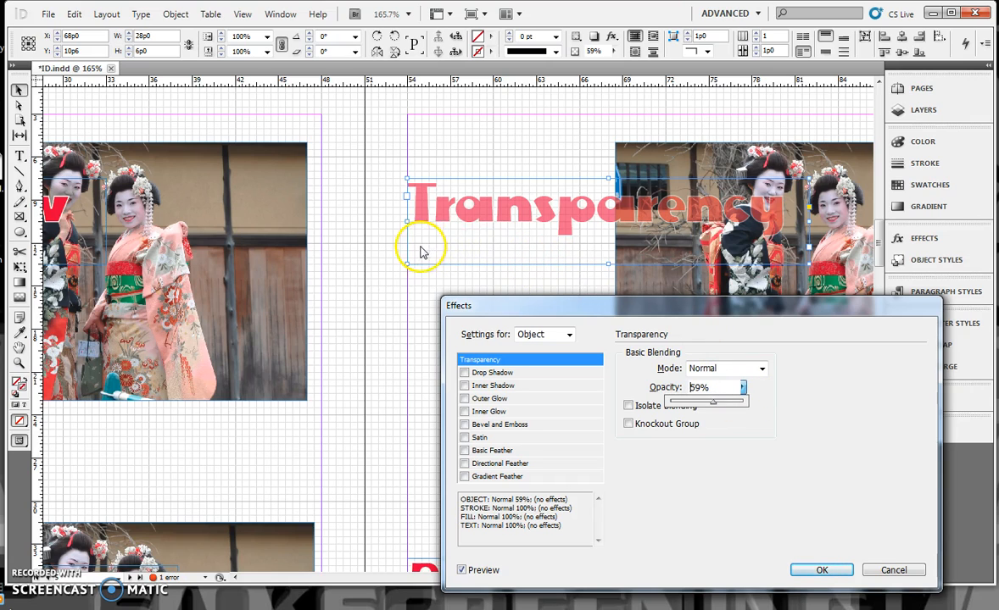
left_click(812, 571)
Step: Add a bevel and emboss effect to the "Bevel & Emboss" heading, keeping the heading in view for the preview
scroll(700, 479, "down", 5)
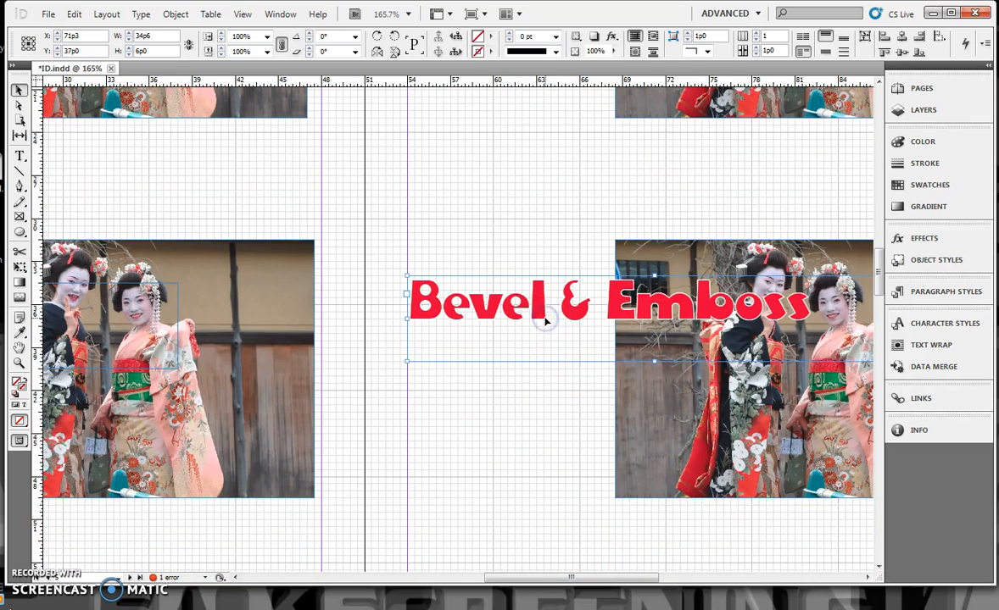
left_click(176, 13)
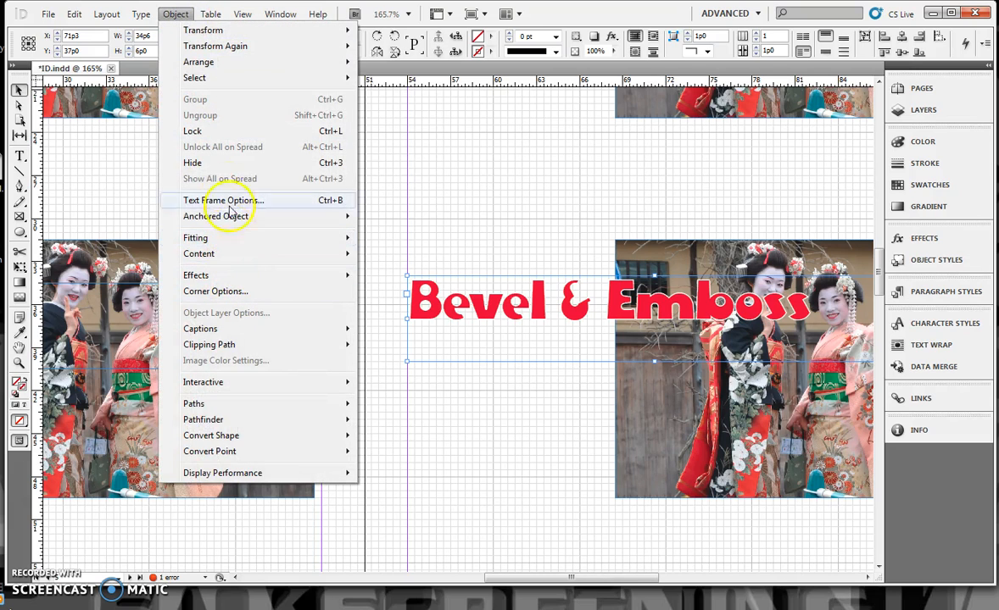
mouse_move(263, 256)
left_click(262, 275)
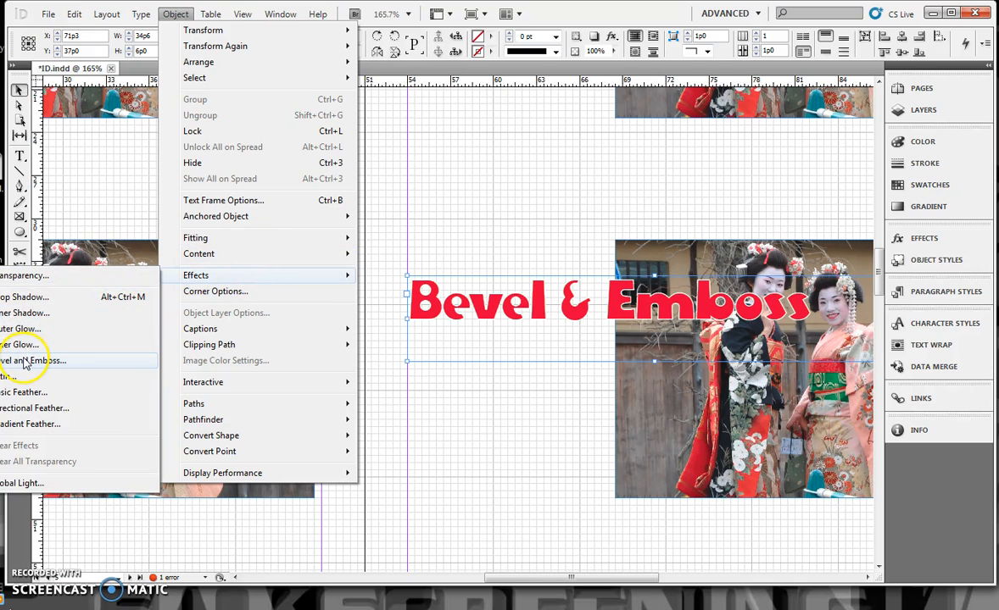
left_click(23, 362)
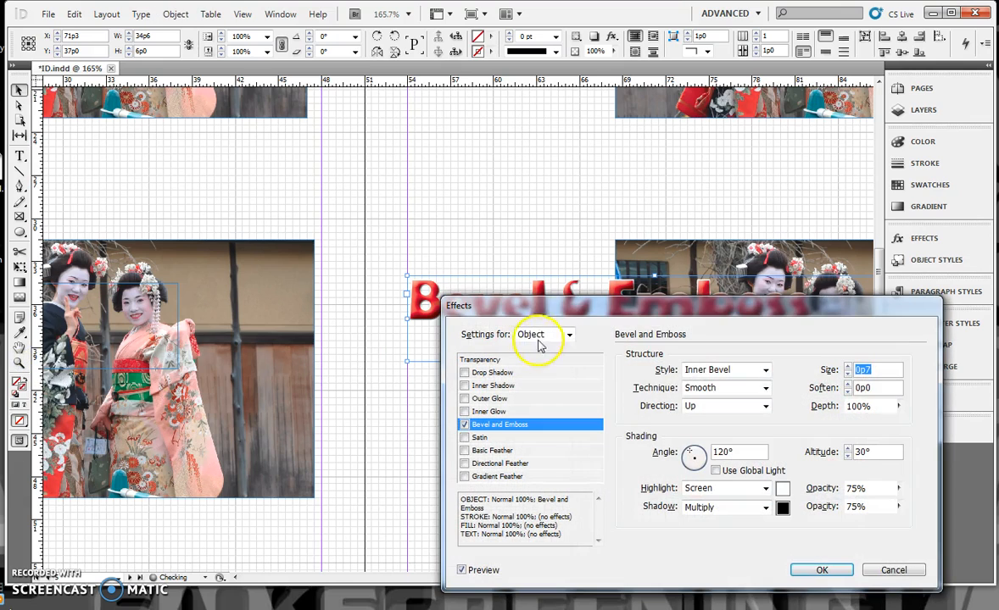
left_click_drag(559, 305, 597, 415)
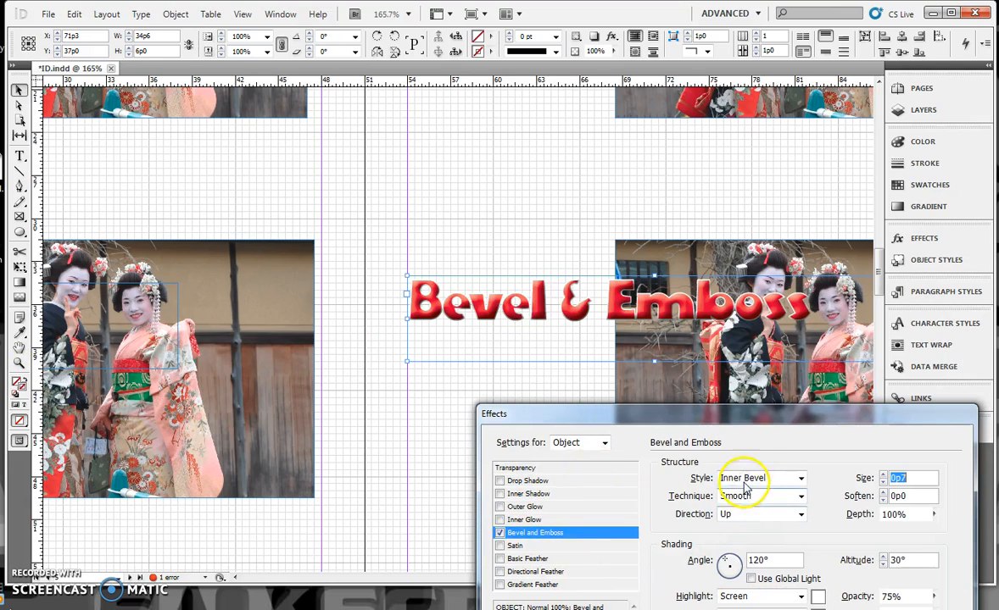
Step: Set the bevel technique to Chisel Hard with a shading angle of 8° and altitude of 55°, and apply the effect
left_click(801, 498)
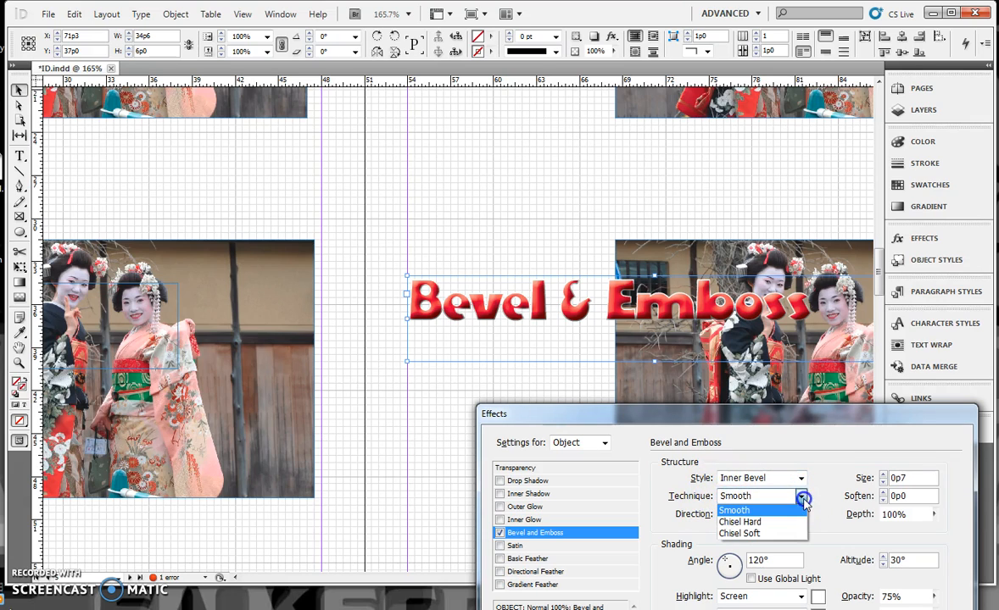
left_click(788, 522)
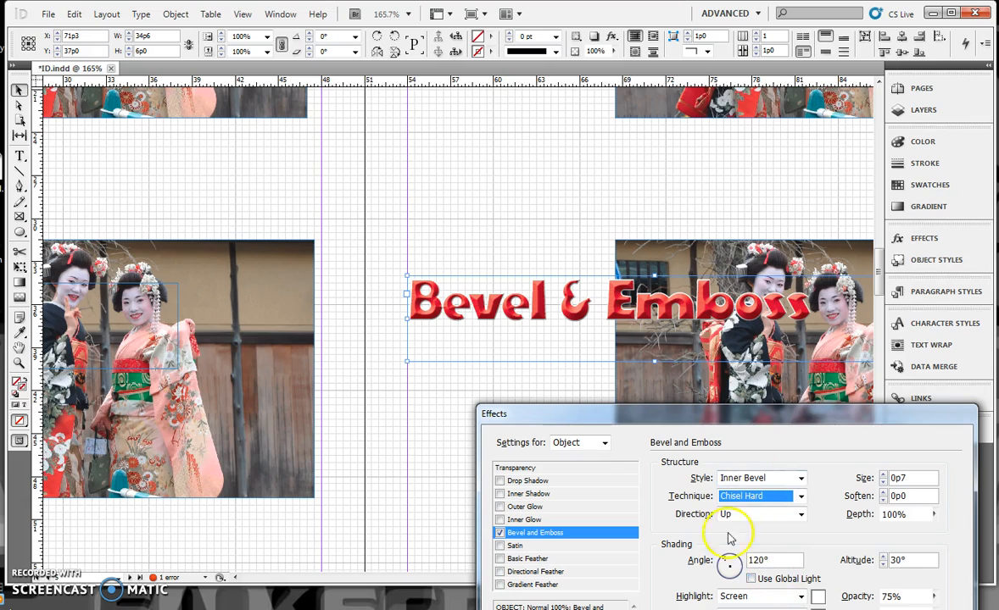
mouse_move(727, 567)
left_mouse_down()
mouse_move(734, 561)
mouse_move(743, 578)
mouse_move(729, 564)
left_mouse_up()
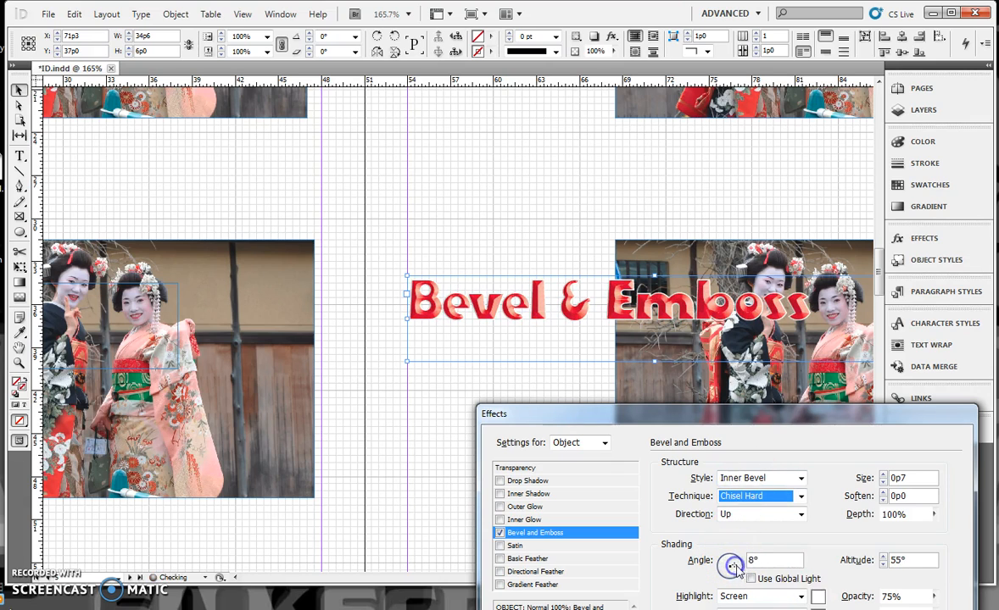
left_click_drag(782, 417, 591, 257)
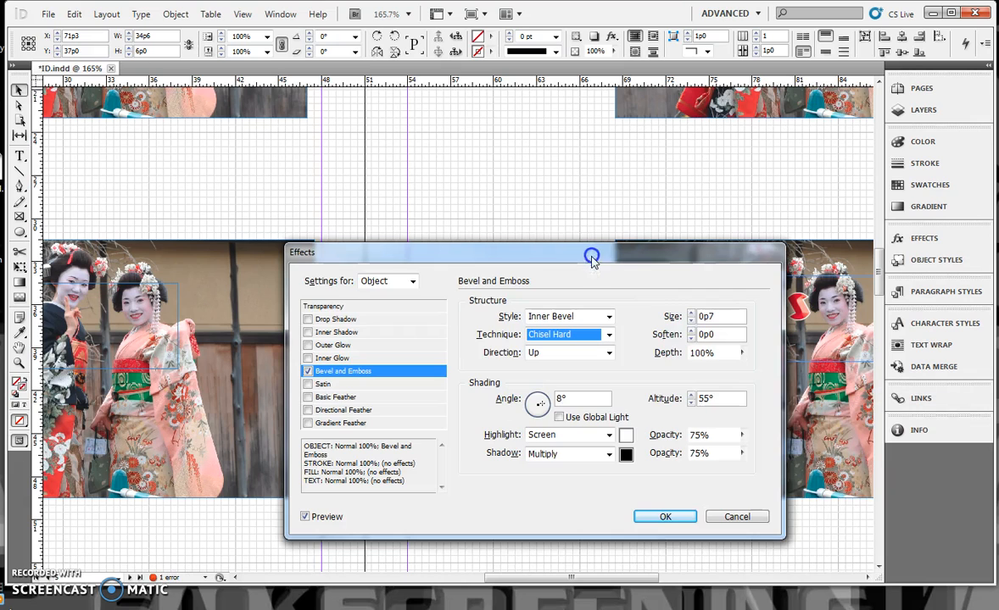
left_click(667, 515)
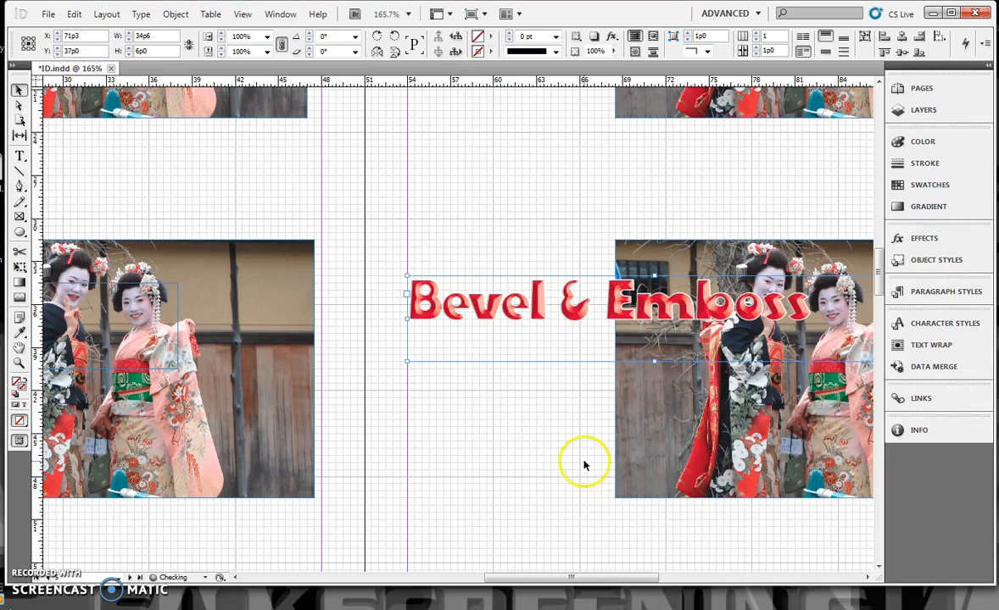
Step: Create a text frame about 9p6 wide by 3p0 high above the EMBED lettering on the next spread, containing TYPE
scroll(205, 290, "down", 6)
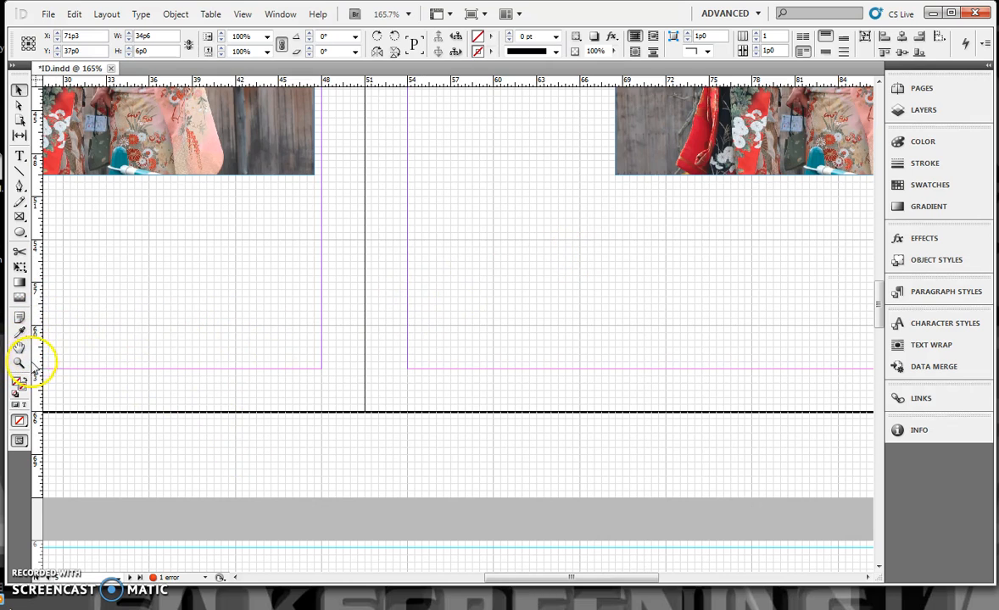
left_click_drag(210, 452, 593, 58)
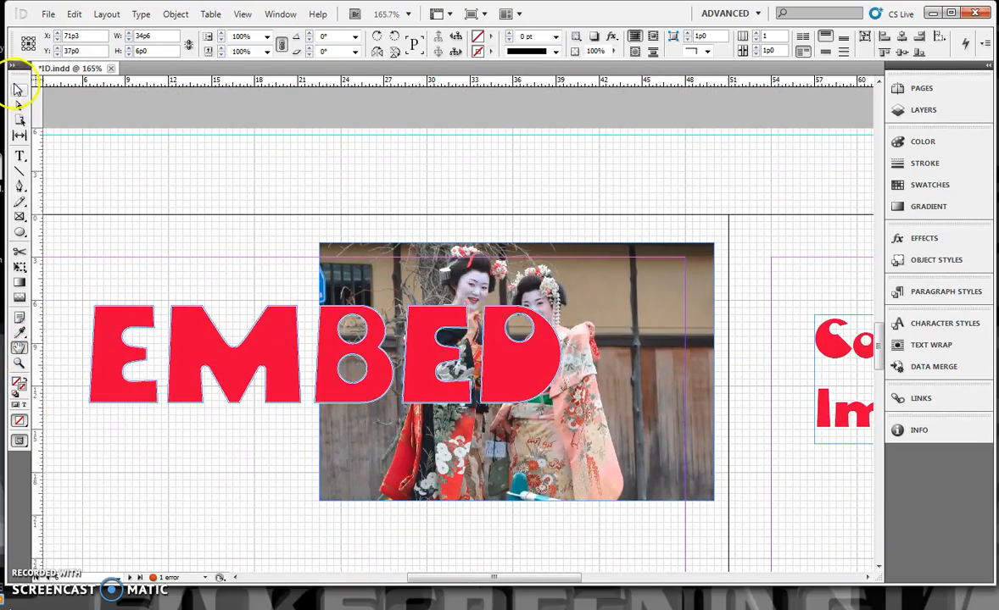
left_click(292, 363)
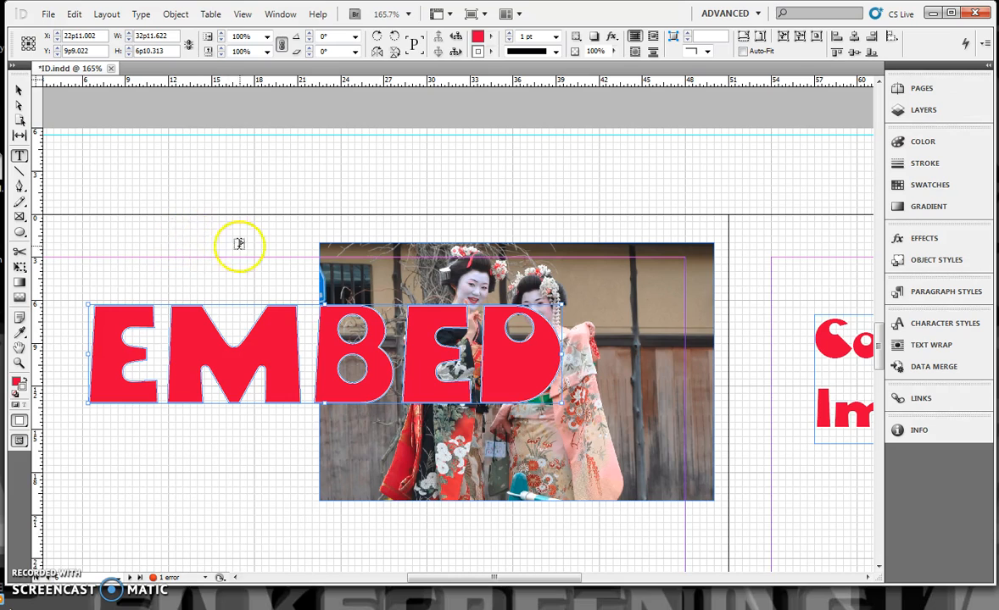
left_click_drag(140, 236, 276, 278)
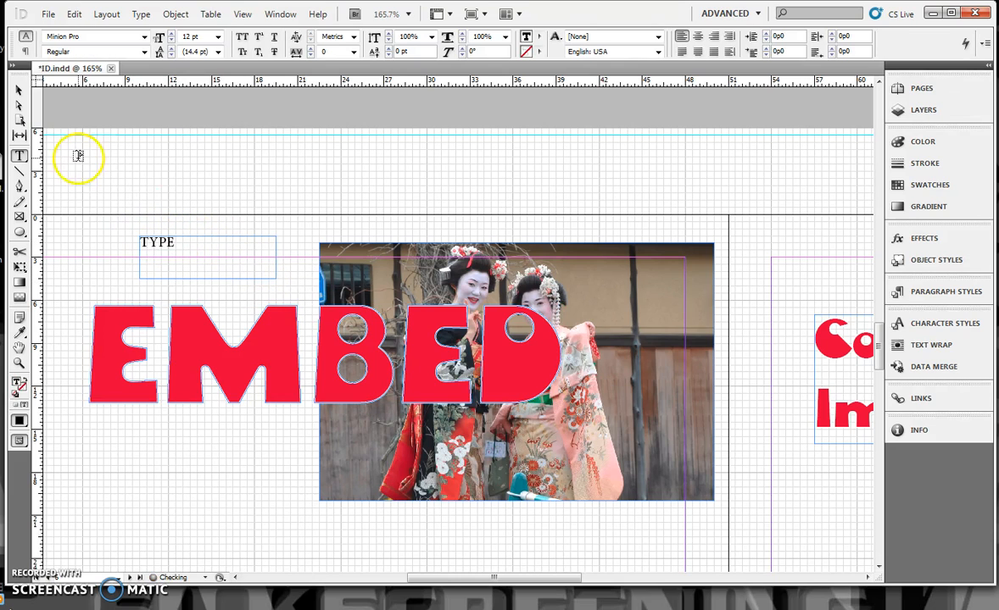
Step: Convert the text in the new TYPE frame to outlines
left_click(22, 91)
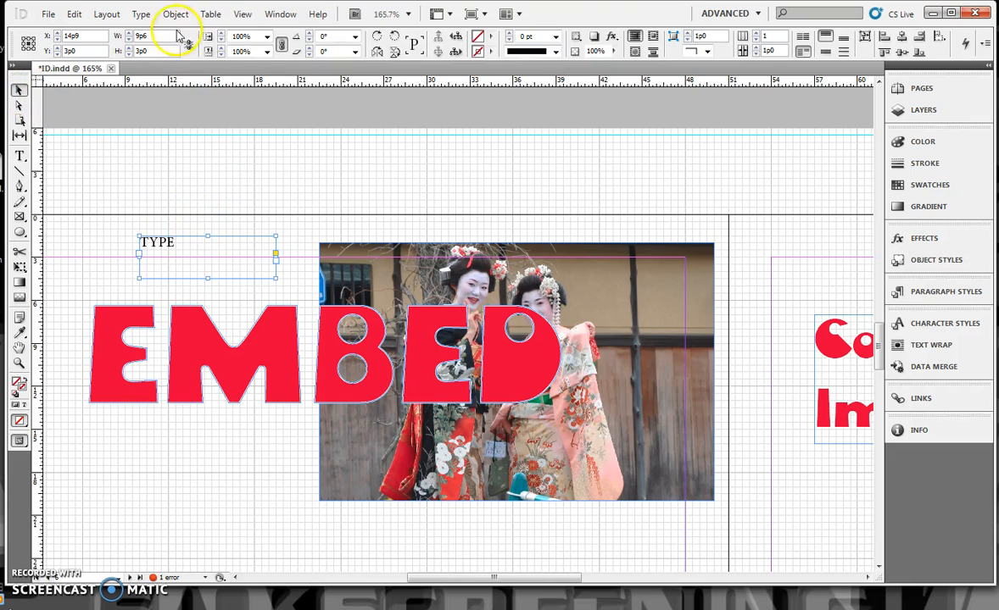
left_click(143, 16)
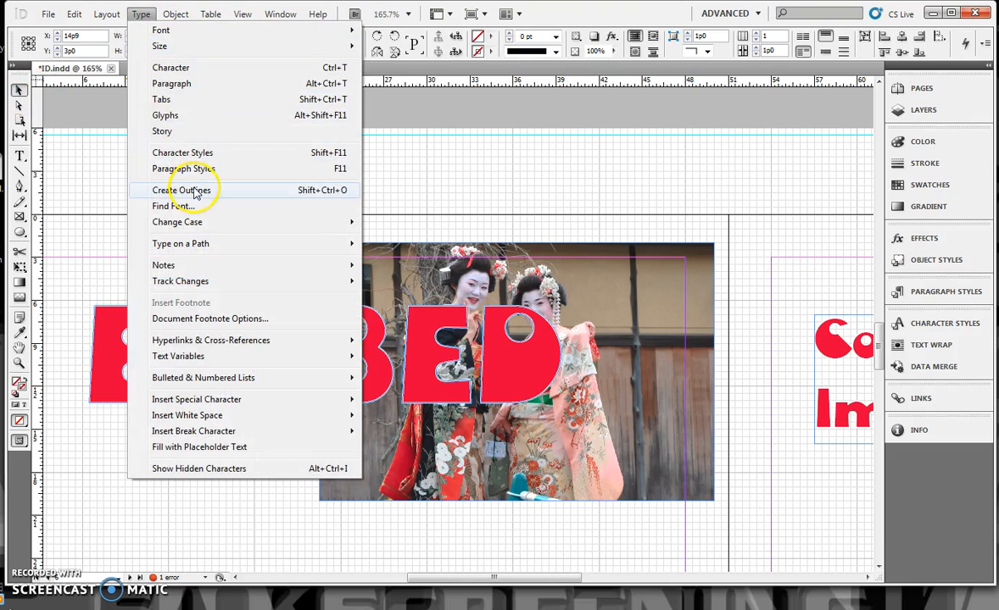
left_click(194, 190)
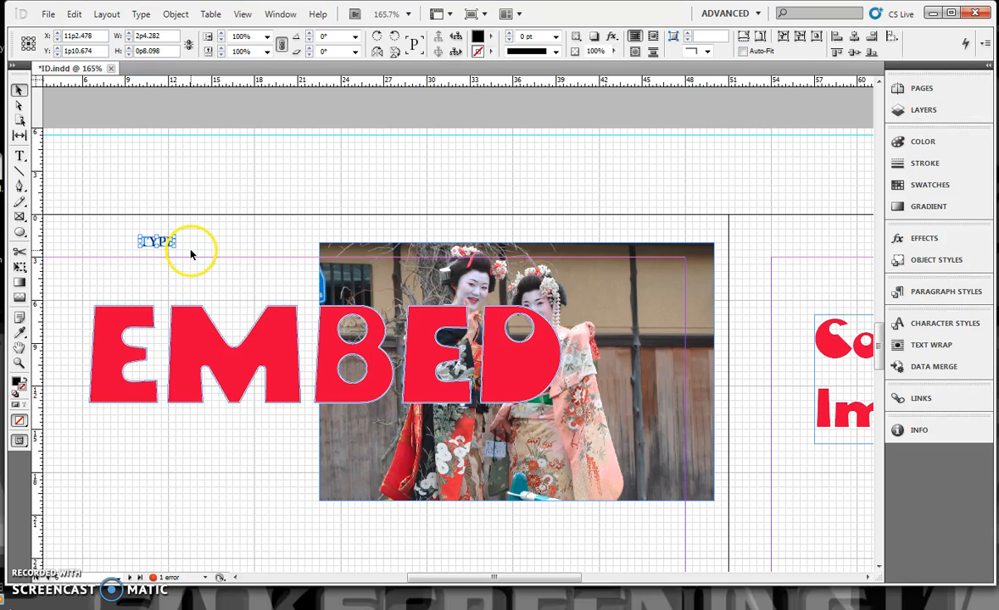
Step: Cut the photo of the two women out of its frame beside the EMBED lettering
left_click(264, 357)
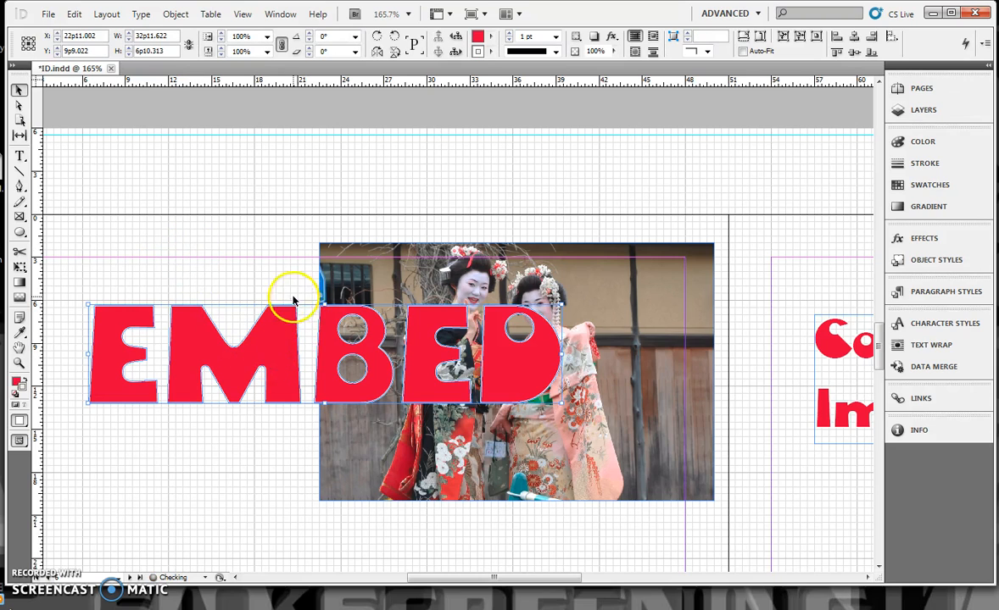
left_click(648, 403)
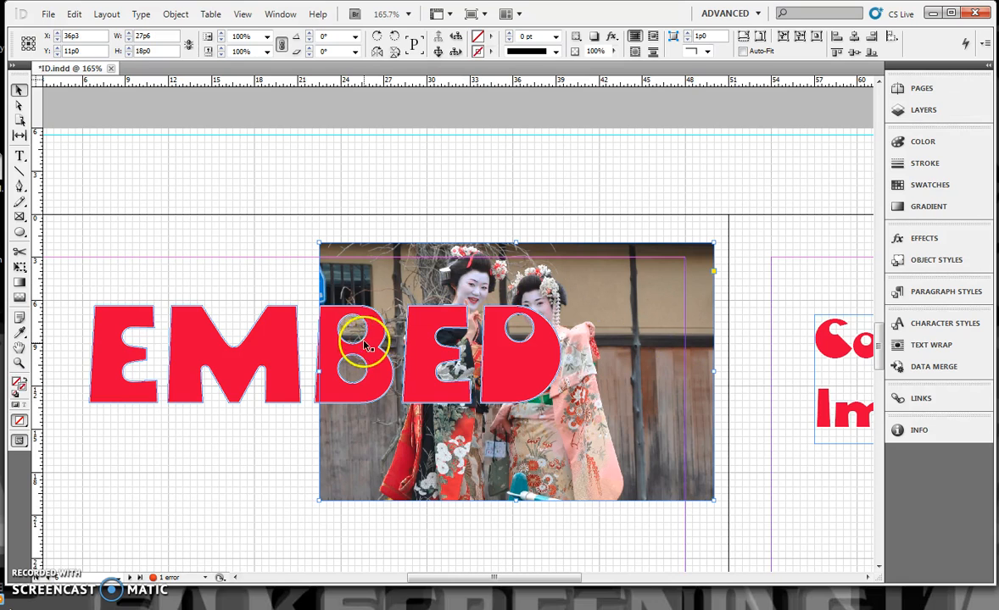
left_click(519, 374)
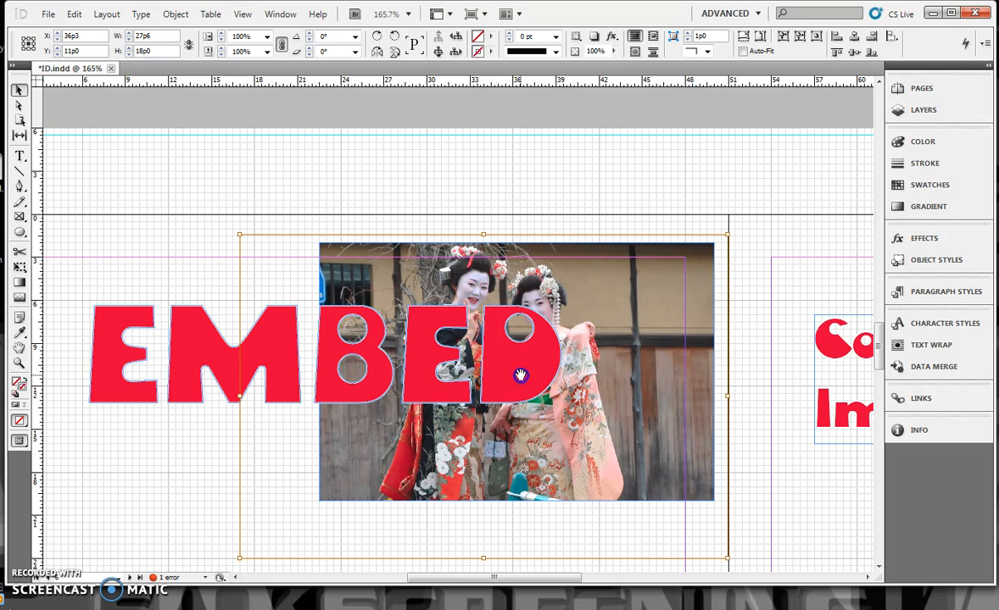
right_click(647, 396)
left_click(646, 56)
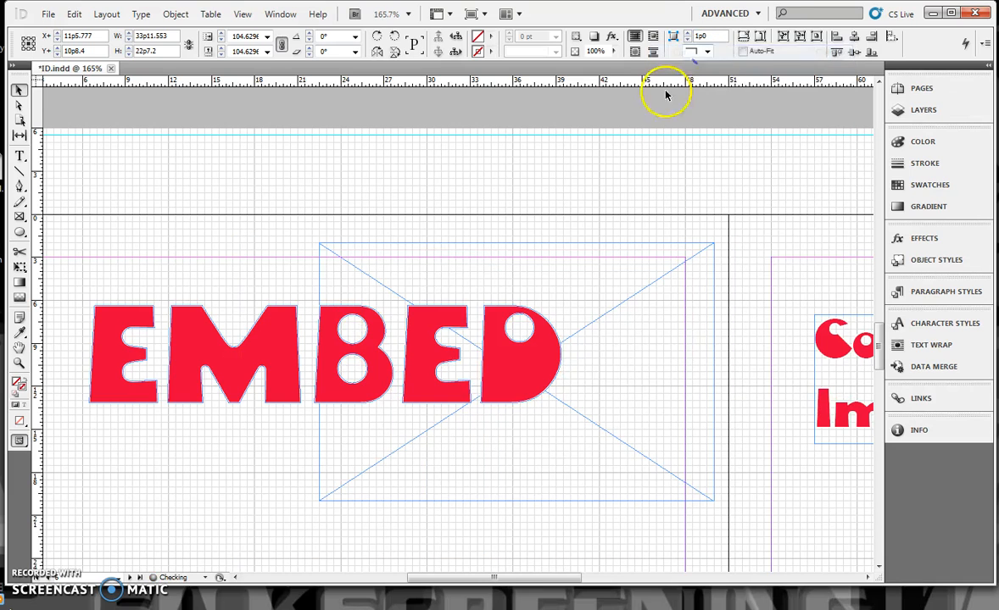
Step: Paste the cut photo into the outlined EMBED lettering and shift it so that it fills all the letters
left_click(279, 360)
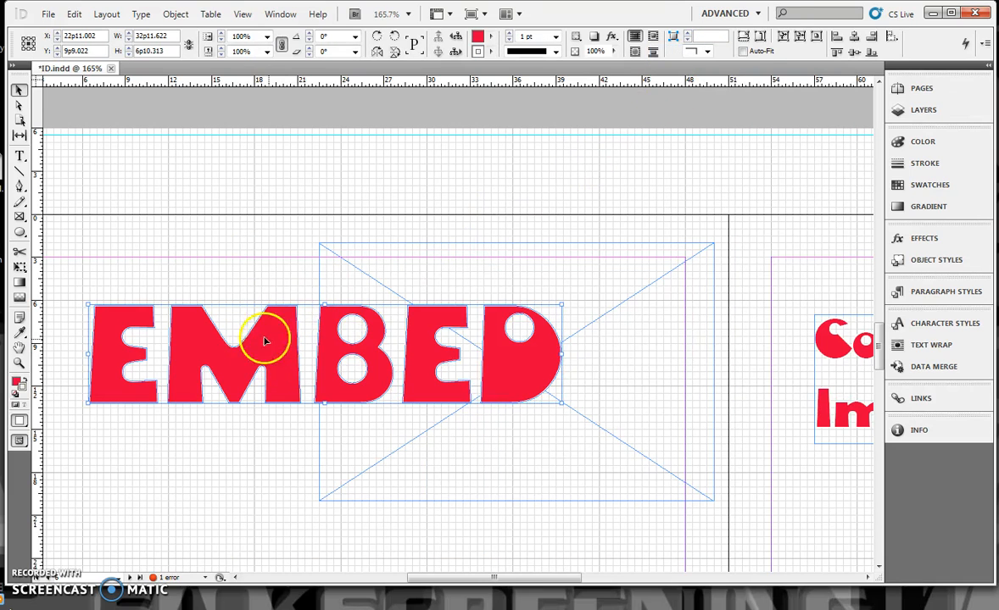
right_click(274, 342)
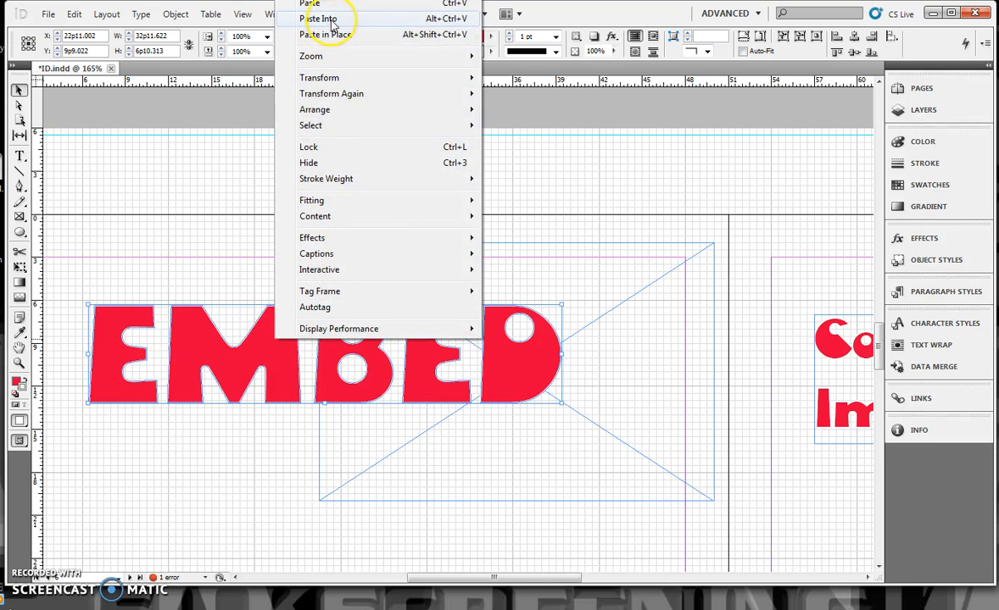
left_click(318, 18)
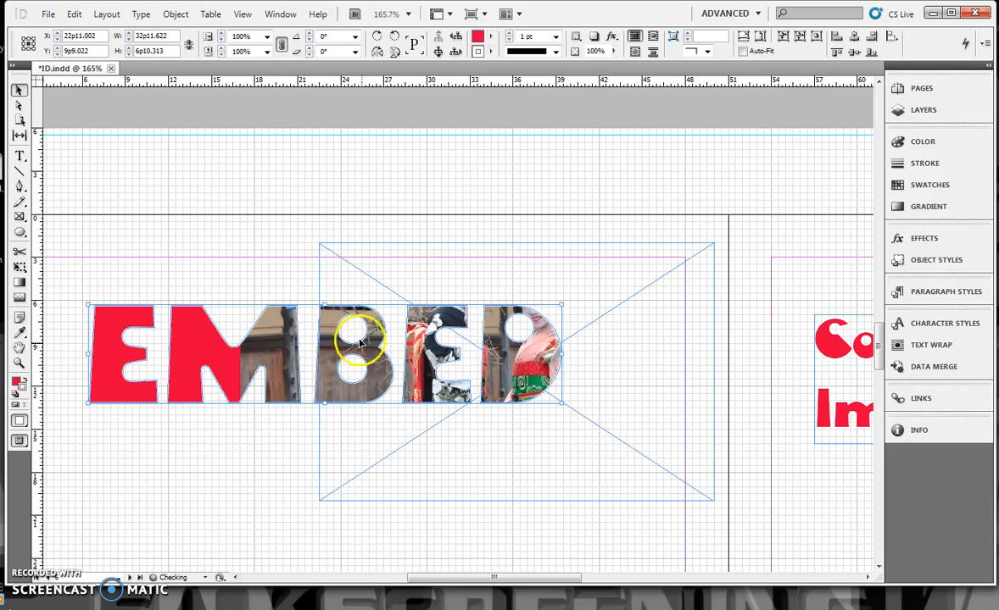
left_click_drag(325, 358, 163, 404)
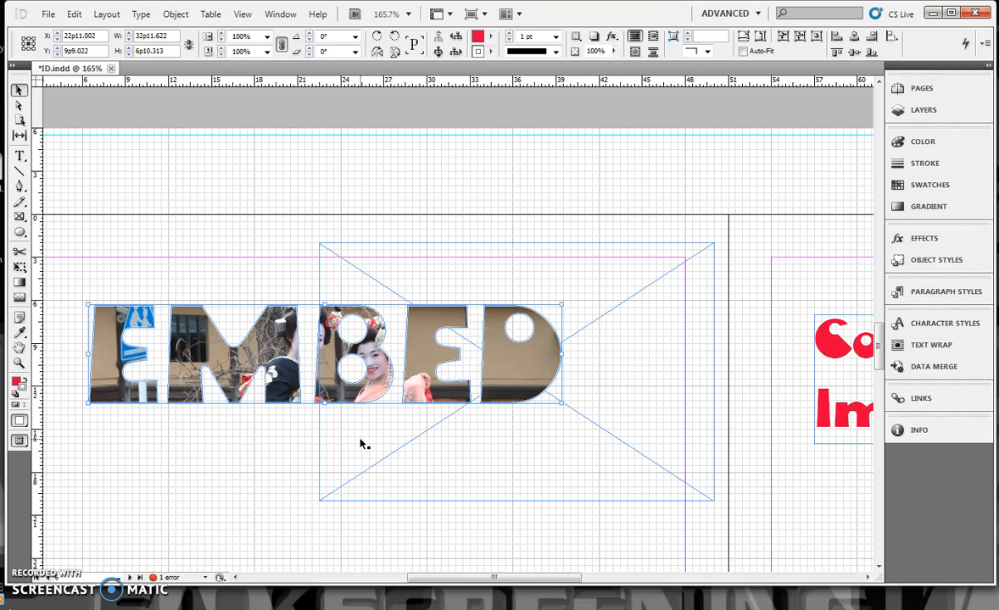
Step: Wrap the body text around the bounding box of the photo behind the Wrap heading
scroll(385, 413, "down", 10)
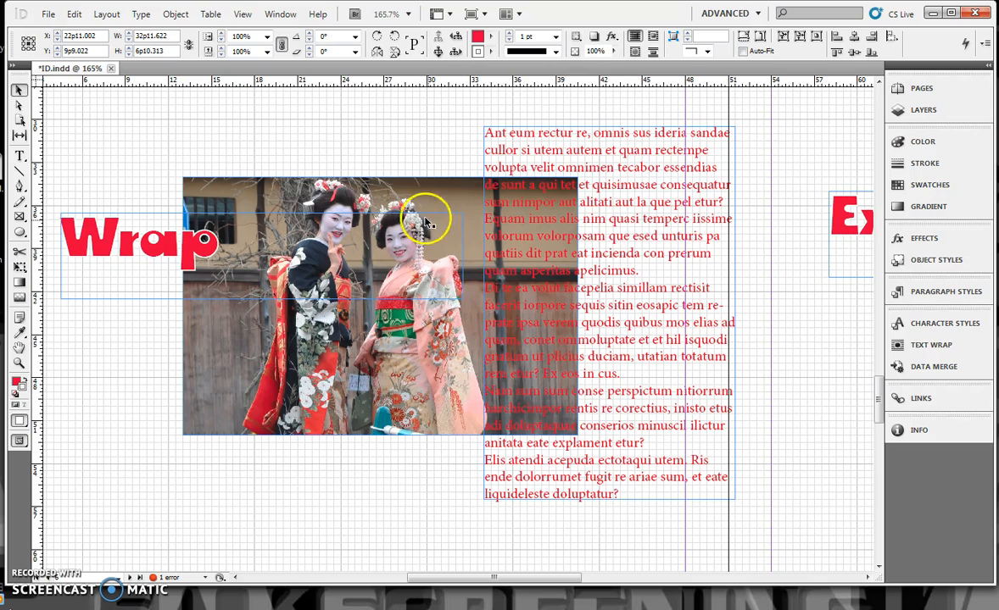
left_click(427, 391)
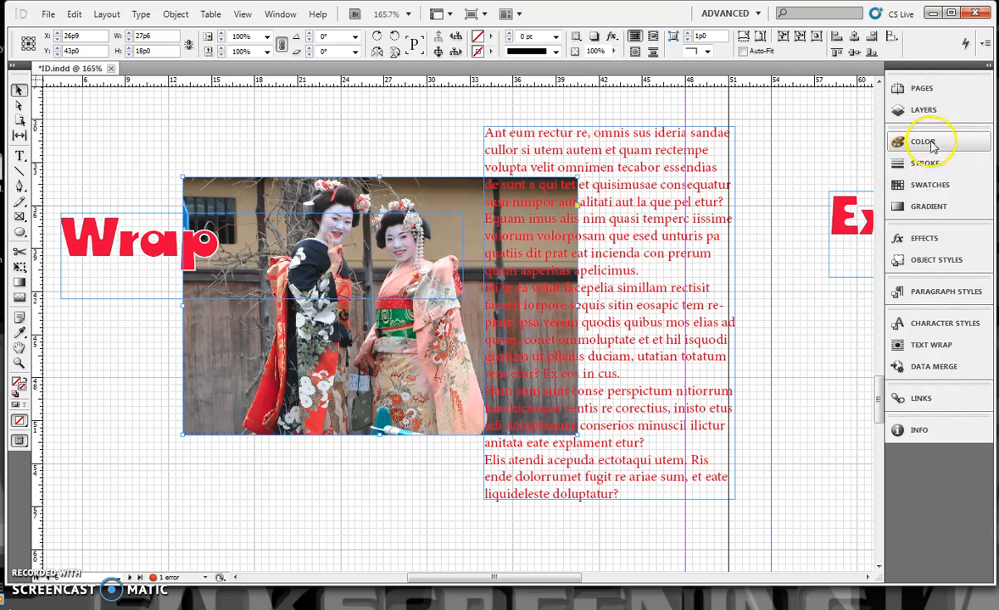
left_click(903, 344)
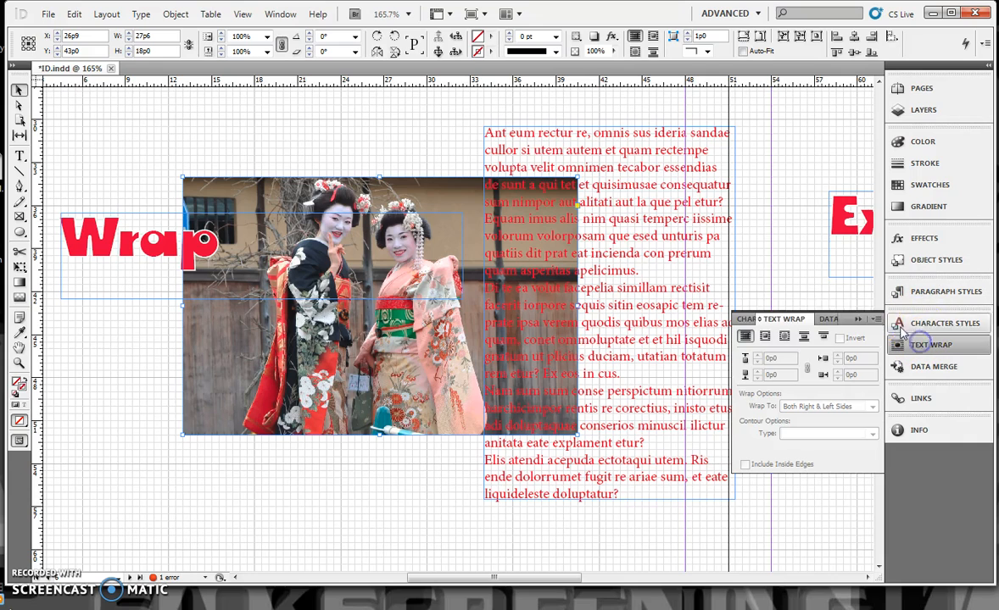
left_click(764, 337)
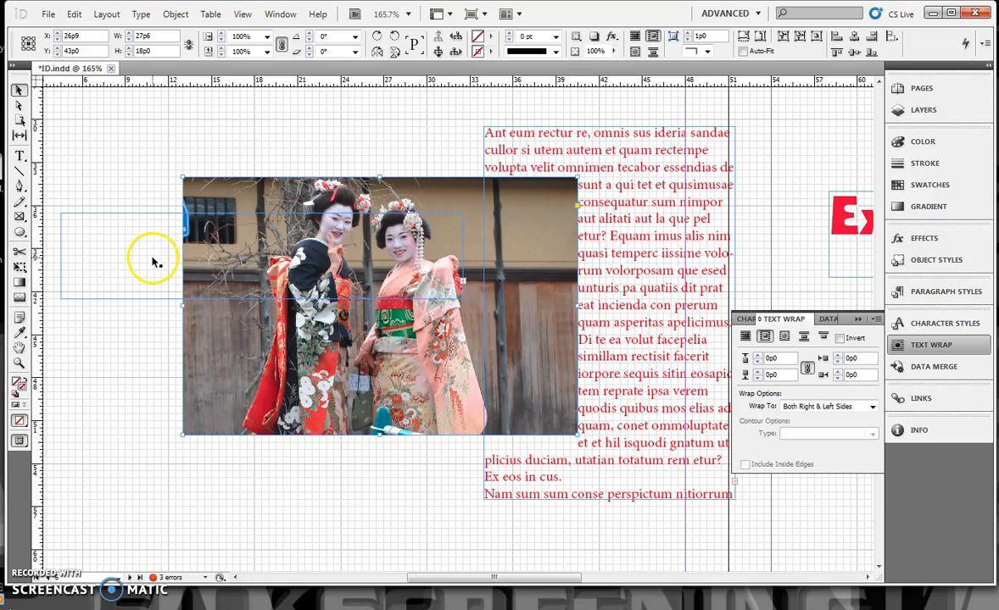
Step: Set the Wrap heading's text frame to ignore text wrap
left_click(196, 135)
left_click(148, 223)
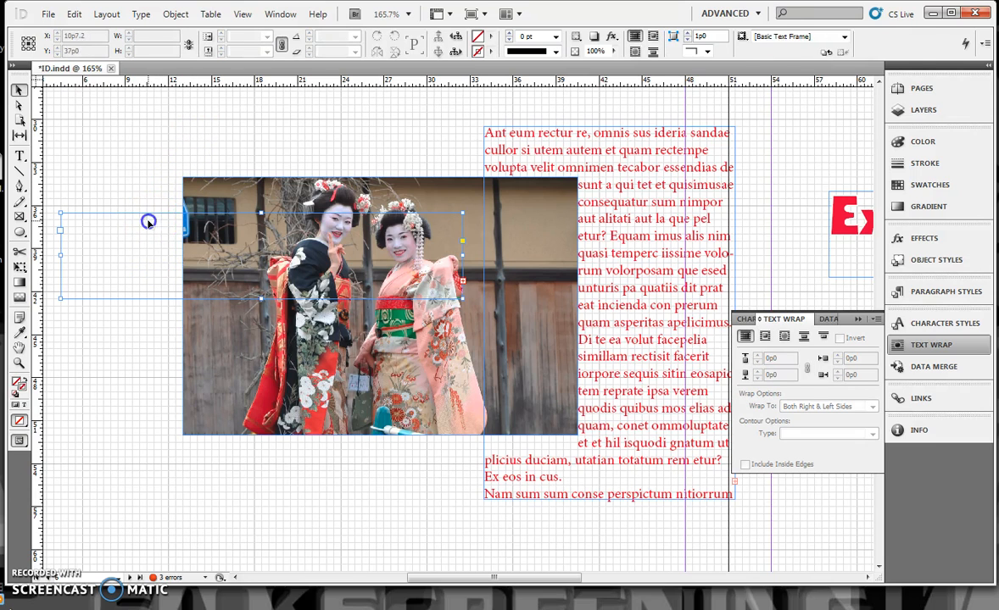
left_click(172, 16)
left_click(228, 201)
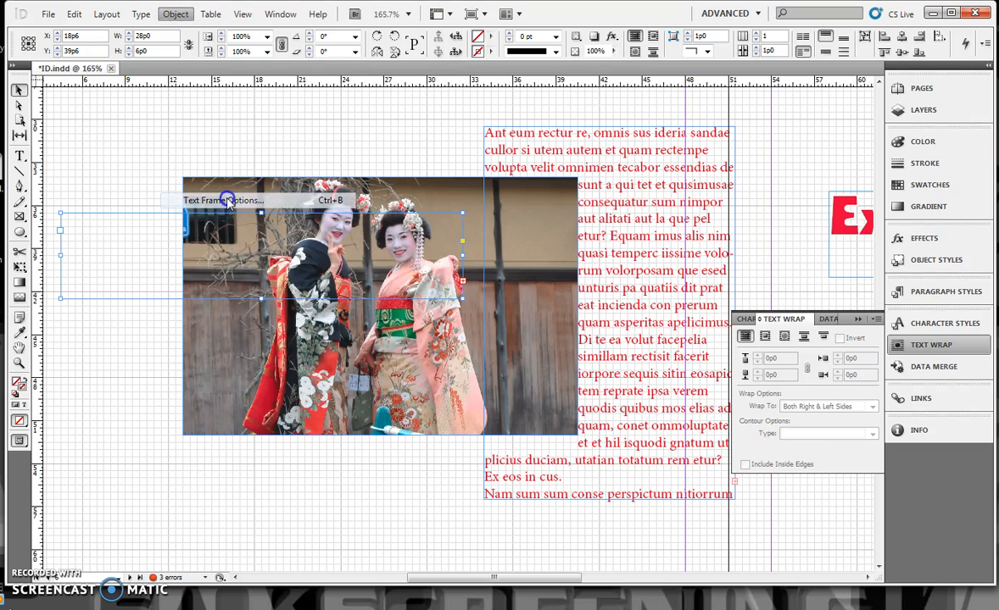
left_click(512, 403)
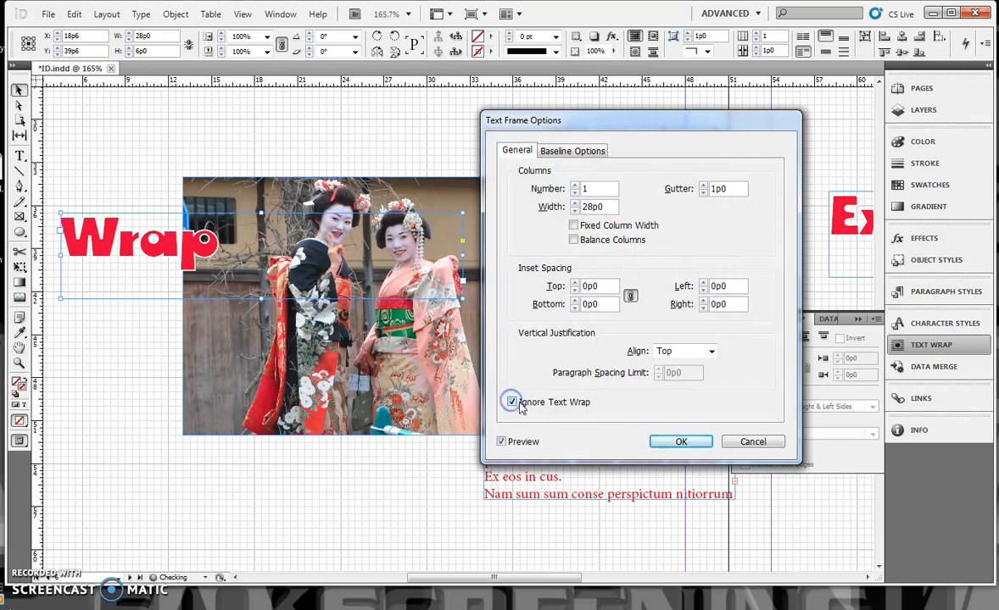
left_click(679, 443)
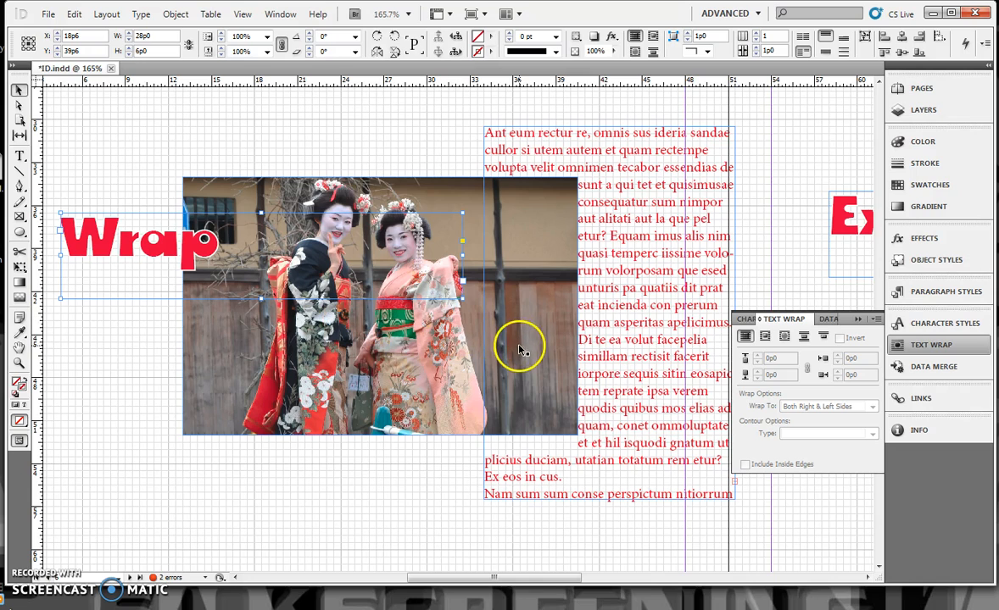
Step: Set the photo's text wrap offset to 0p5 on all sides
left_click(433, 423)
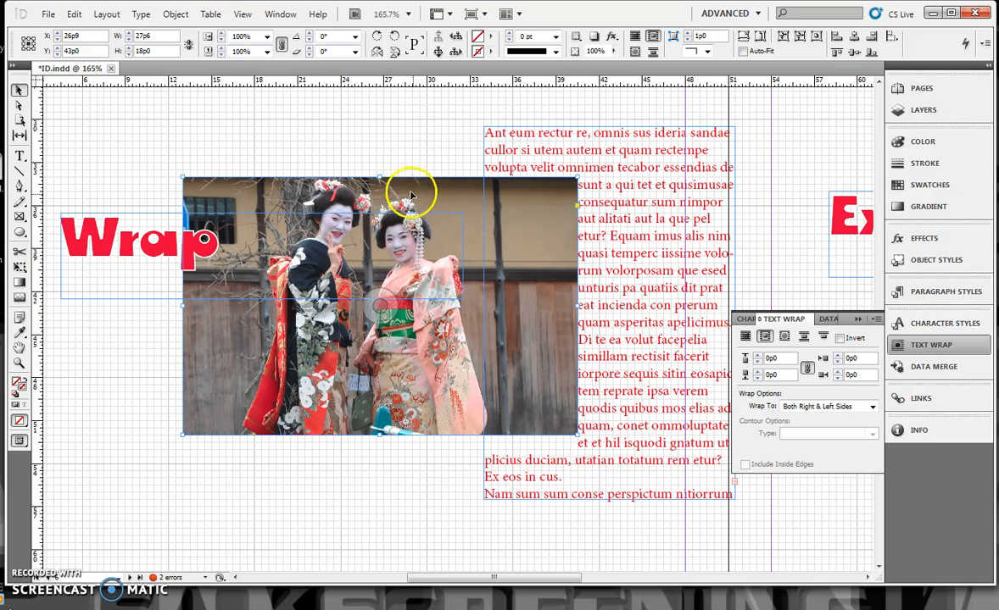
left_click(757, 355)
left_click(758, 355)
left_click(757, 356)
left_click(757, 356)
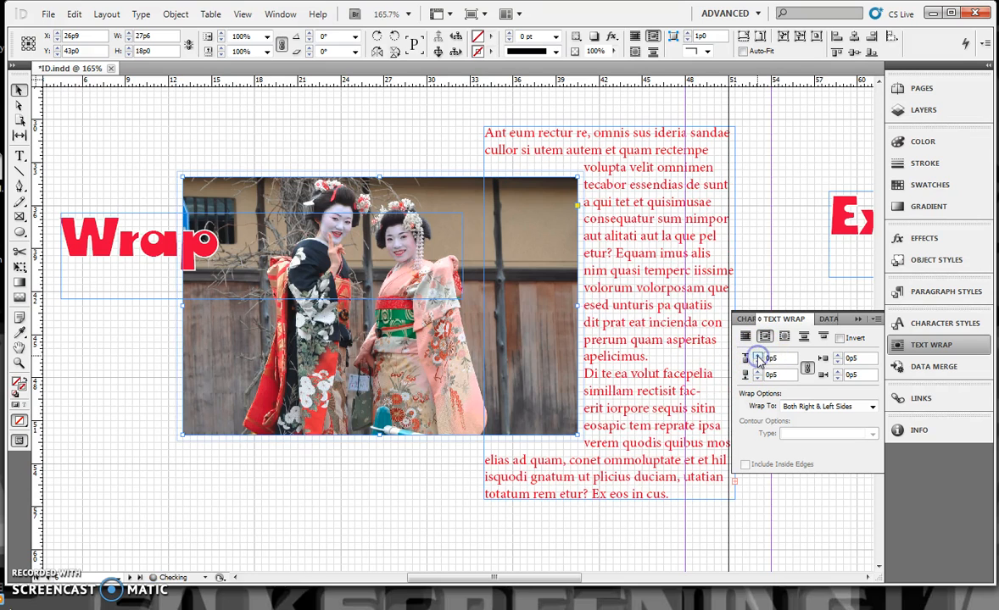
Step: Pull the upper and lower right corners of the photo's wrap boundary inward, following the outline of the woman in the pink kimono
left_click(20, 106)
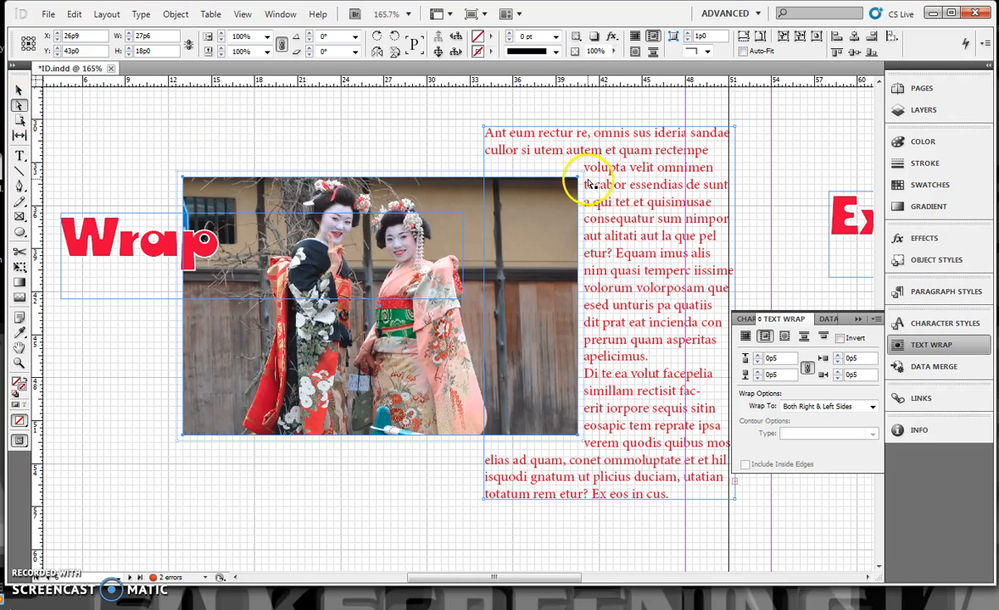
left_click_drag(583, 174, 419, 172)
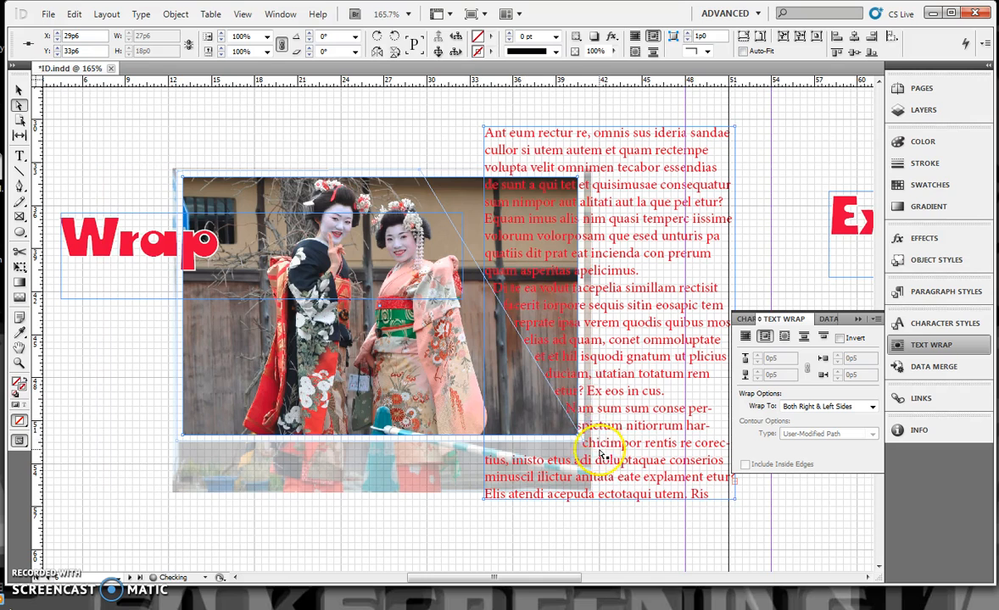
left_click_drag(579, 438, 498, 438)
left_click_drag(465, 322, 490, 327)
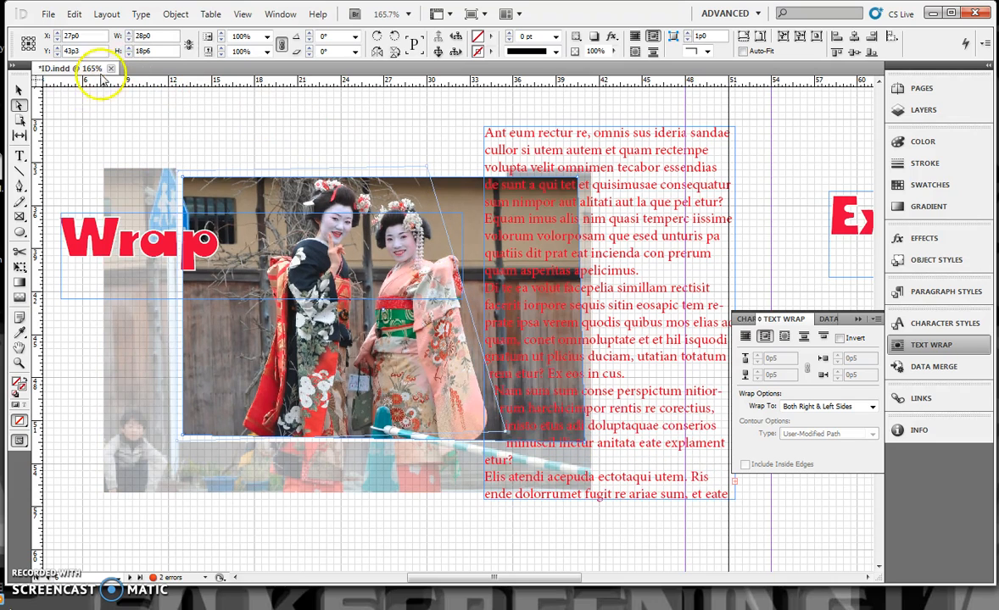
left_click(19, 185)
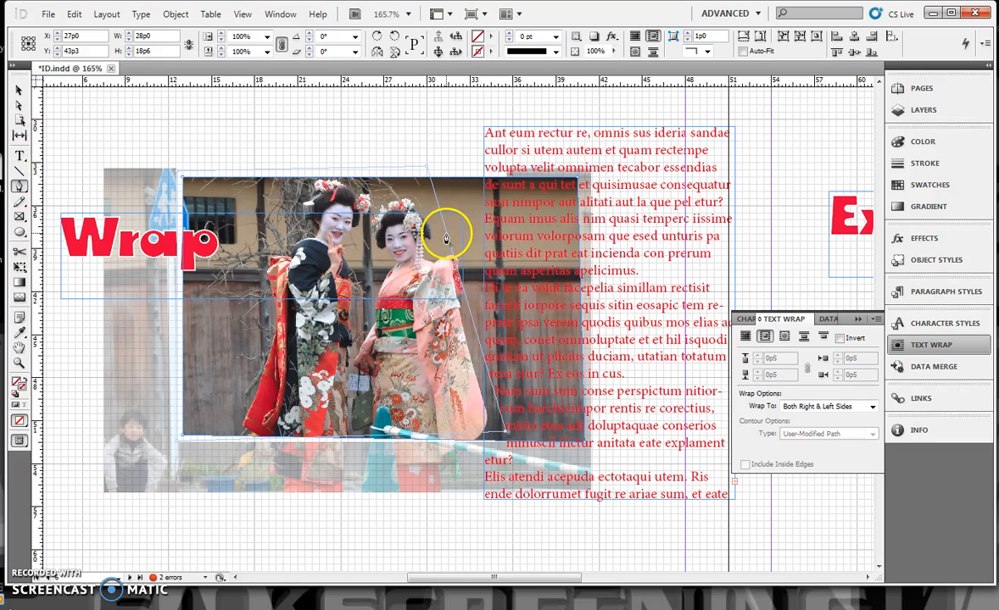
mouse_move(447, 235)
left_mouse_down()
mouse_move(464, 284)
mouse_move(415, 324)
mouse_move(449, 243)
left_mouse_up()
key("ctrl+z")
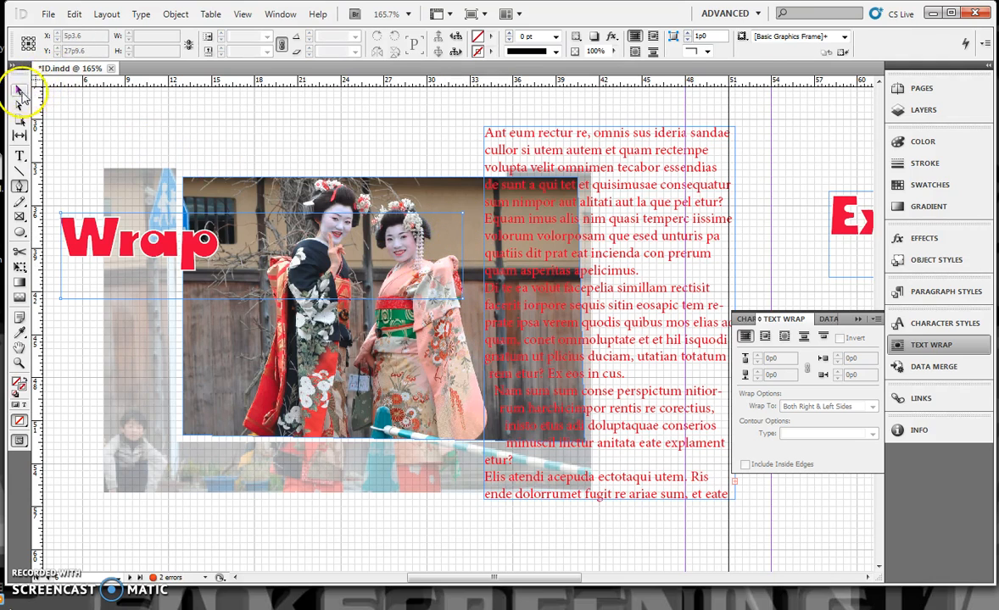
Step: Add an anchor point with the Pen tool on the slanted wrap boundary beside the right woman's head, undoing any stray point
left_click(461, 401)
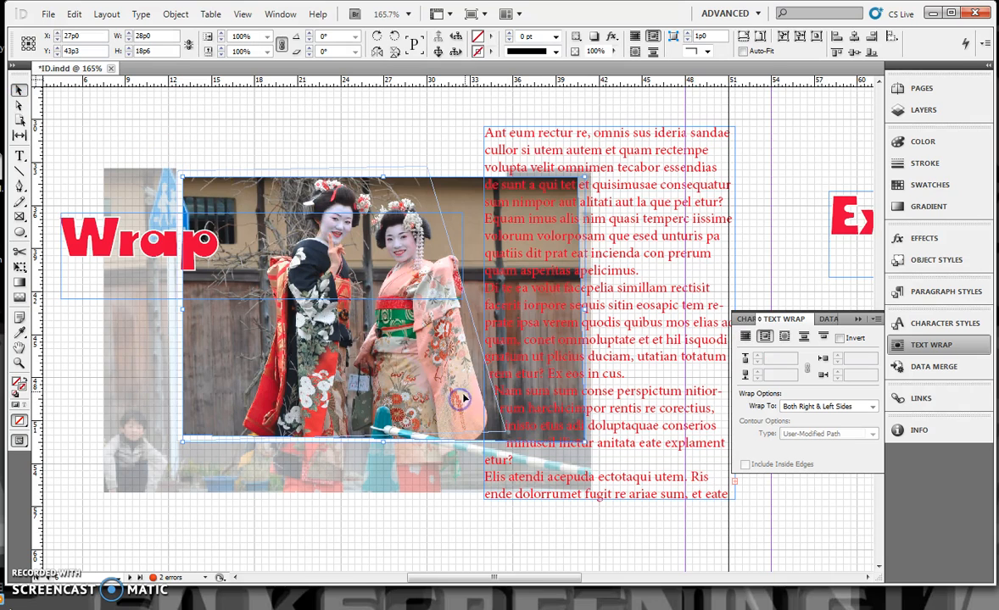
left_click(19, 185)
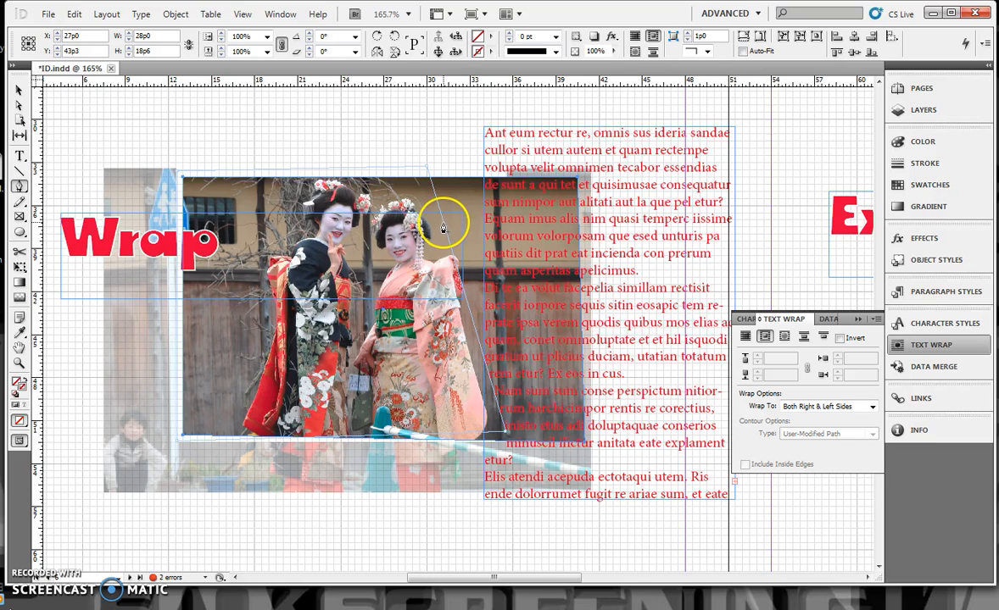
left_click_drag(442, 229, 475, 326)
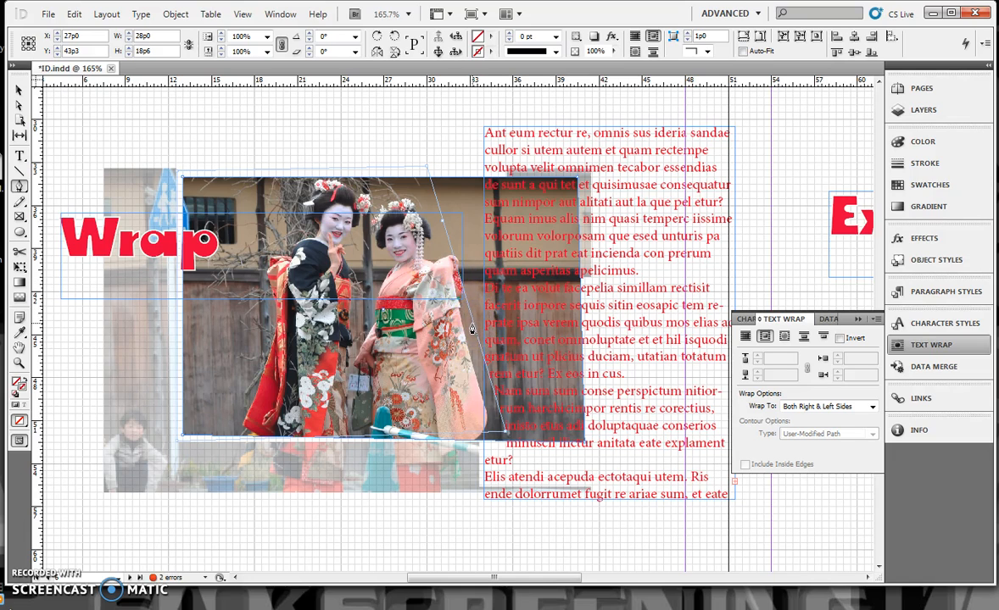
left_click(472, 327)
key("ctrl+z")
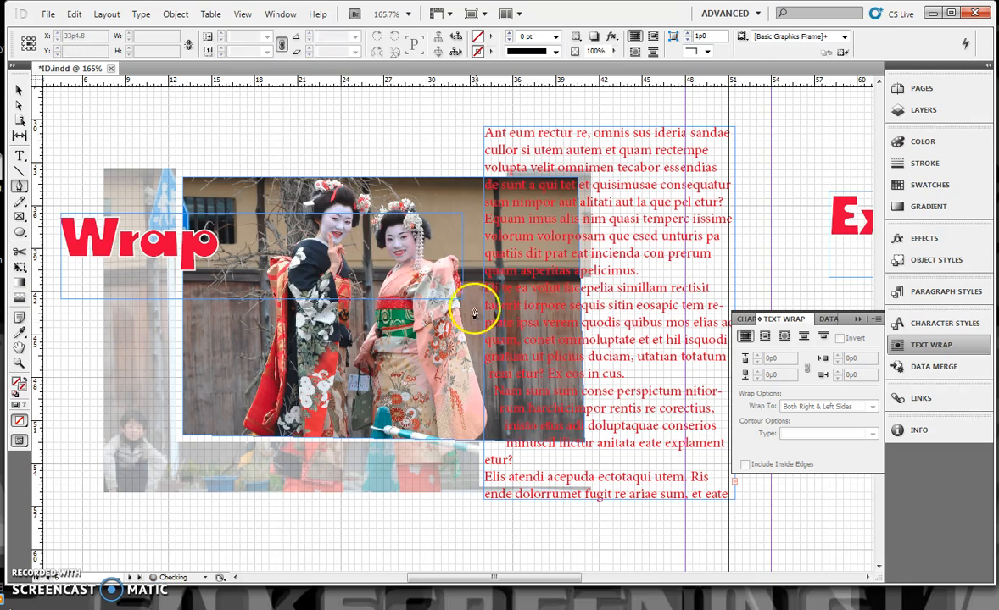
Step: Move the new wrap anchor point outward past the woman's shoulder and the boundary's upper right corner slightly down and inward
left_click(18, 90)
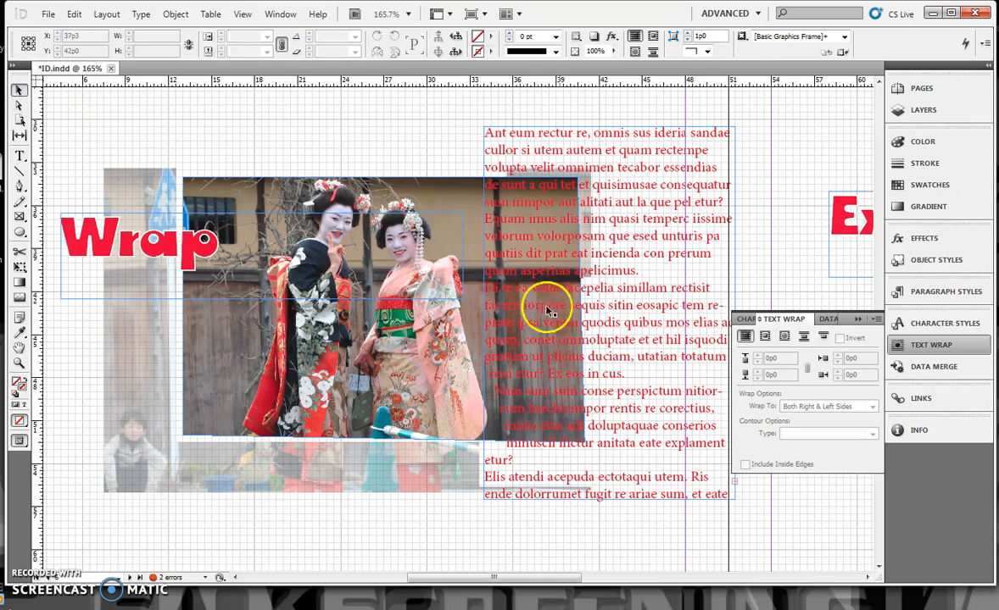
left_click(456, 331)
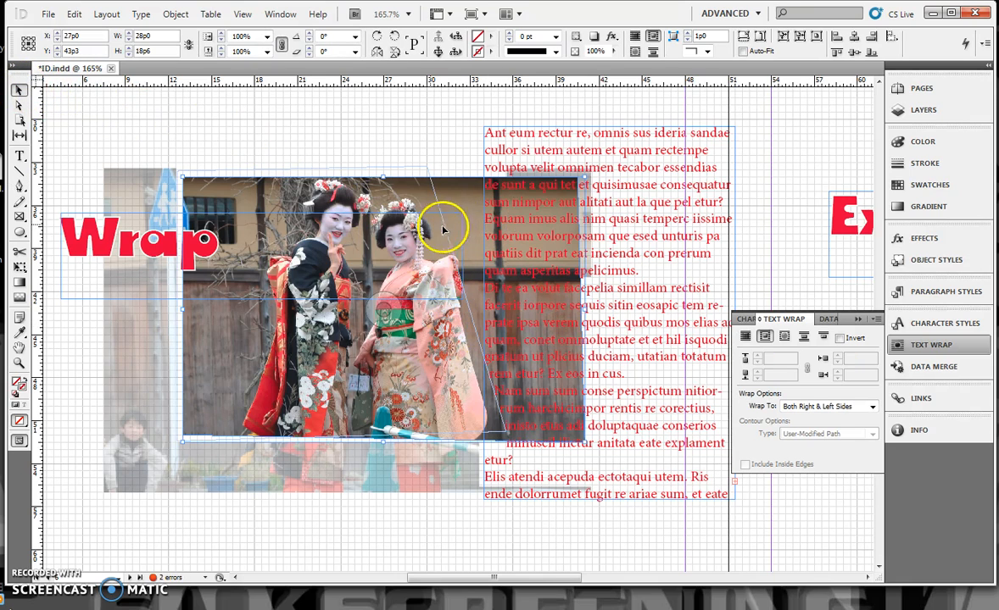
left_click(20, 106)
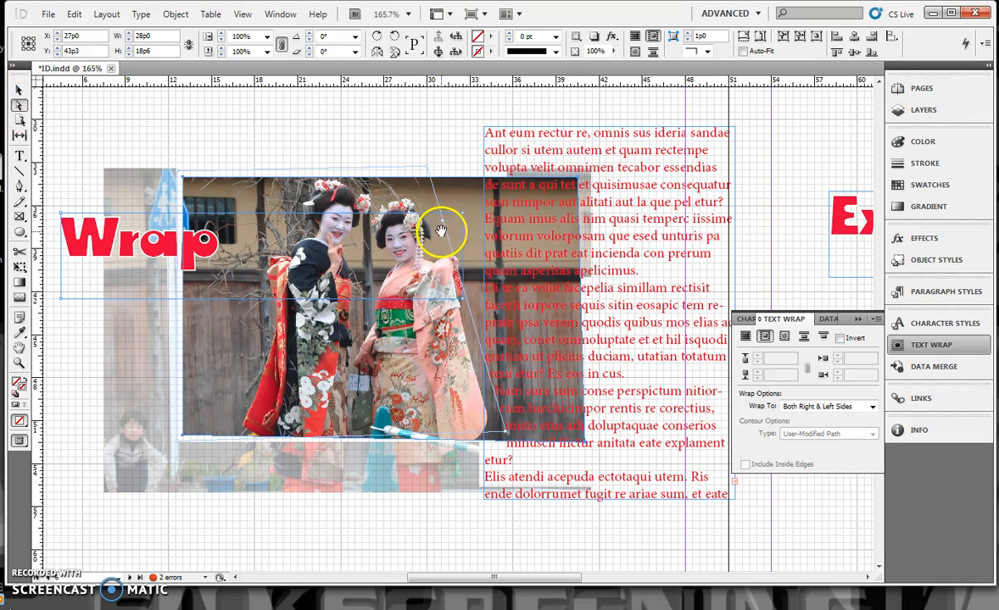
left_click_drag(442, 226, 467, 255)
left_click_drag(426, 168, 421, 178)
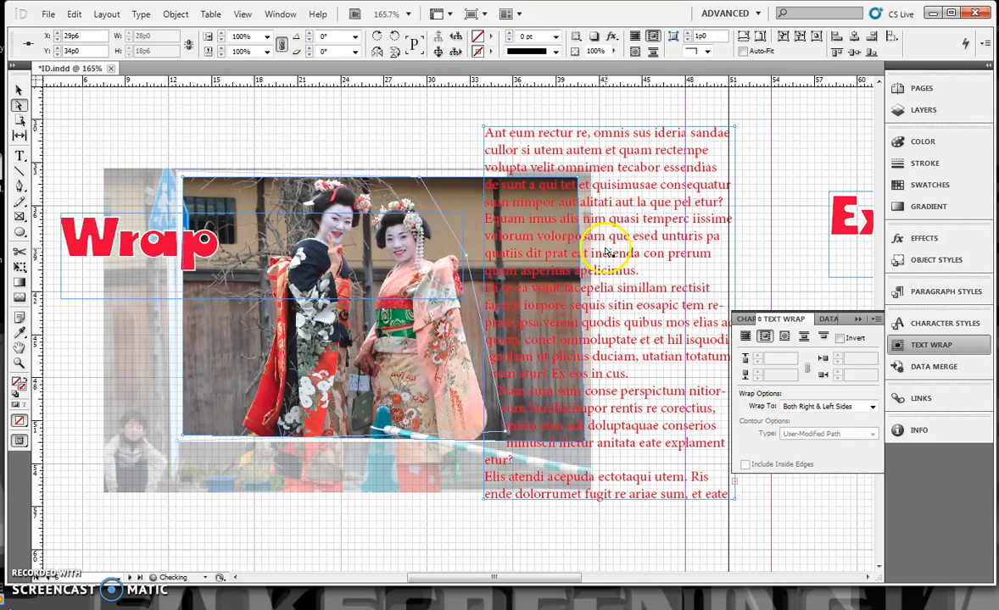
Step: Move the body text frame horizontally onto the photo, to X 37p9, so its lines follow the reshaped wrap boundary
left_click(18, 89)
left_click_drag(644, 262, 586, 265)
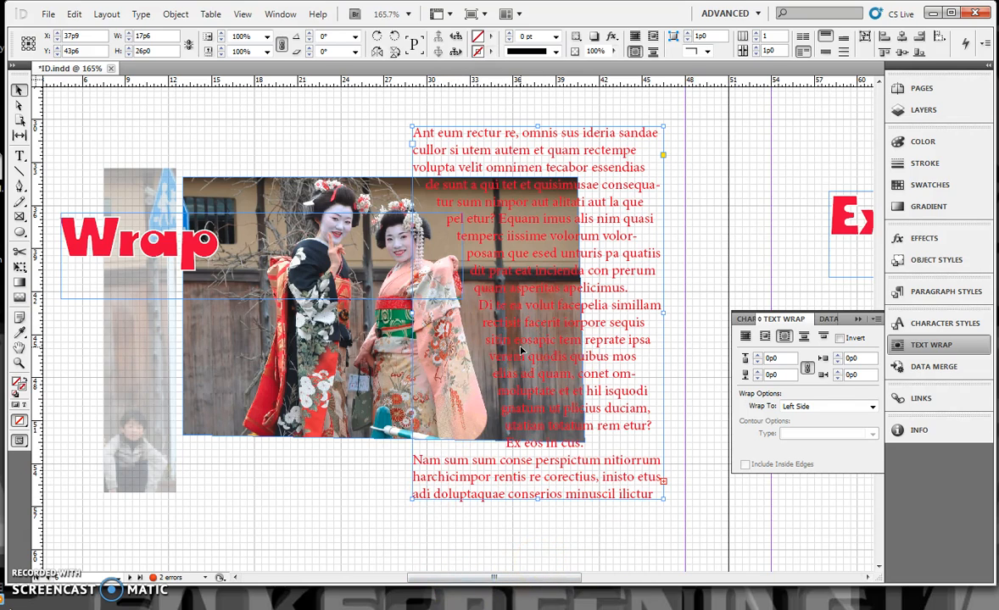
Step: Crop the photo frame behind the Compound Images heading to the heading frame's height, and select the heading's text frame
scroll(535, 334, "down", 3)
left_click_drag(506, 577, 648, 586)
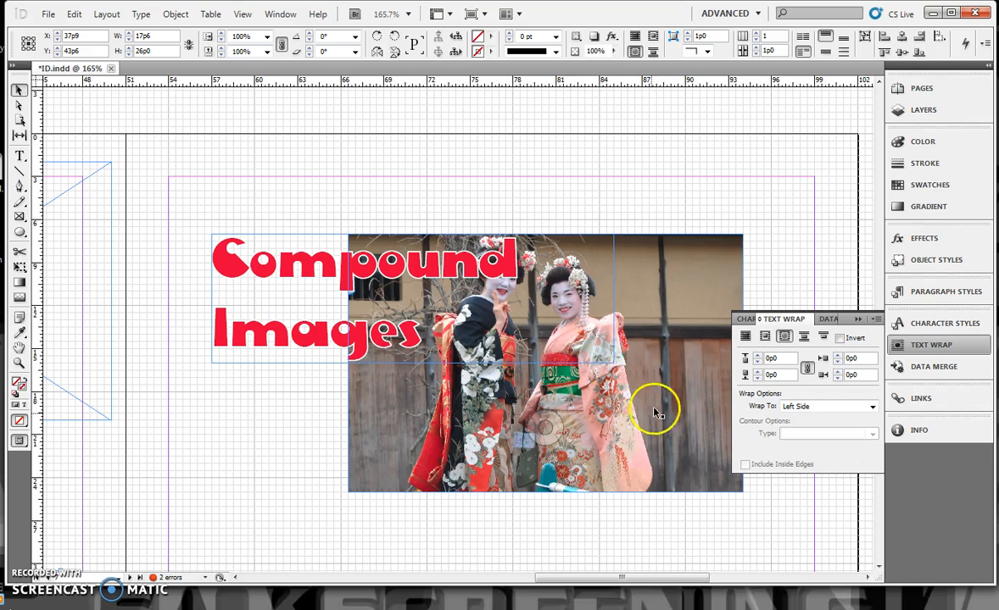
left_click(700, 446)
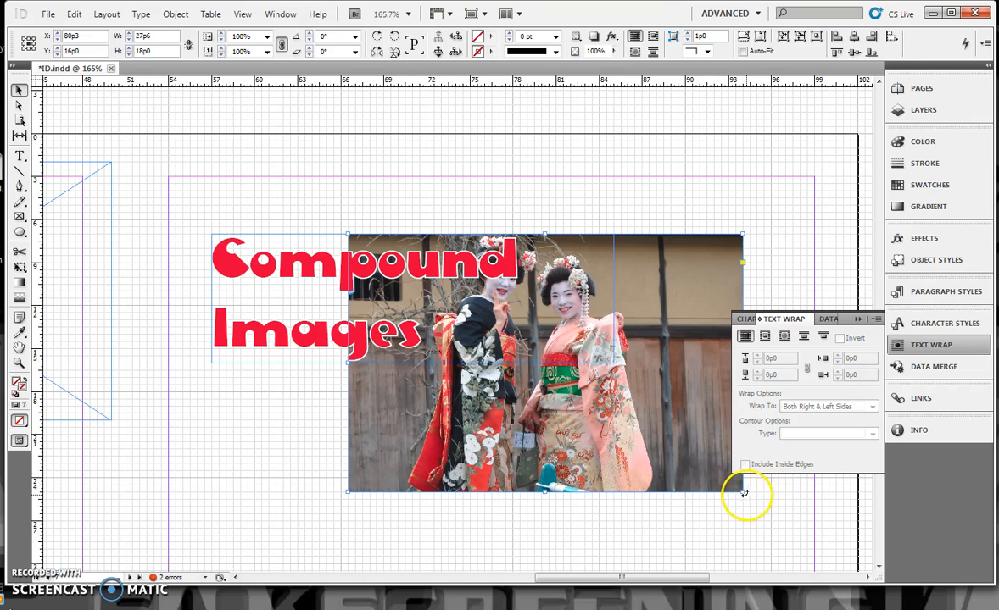
left_click_drag(742, 490, 484, 362)
left_click(595, 328)
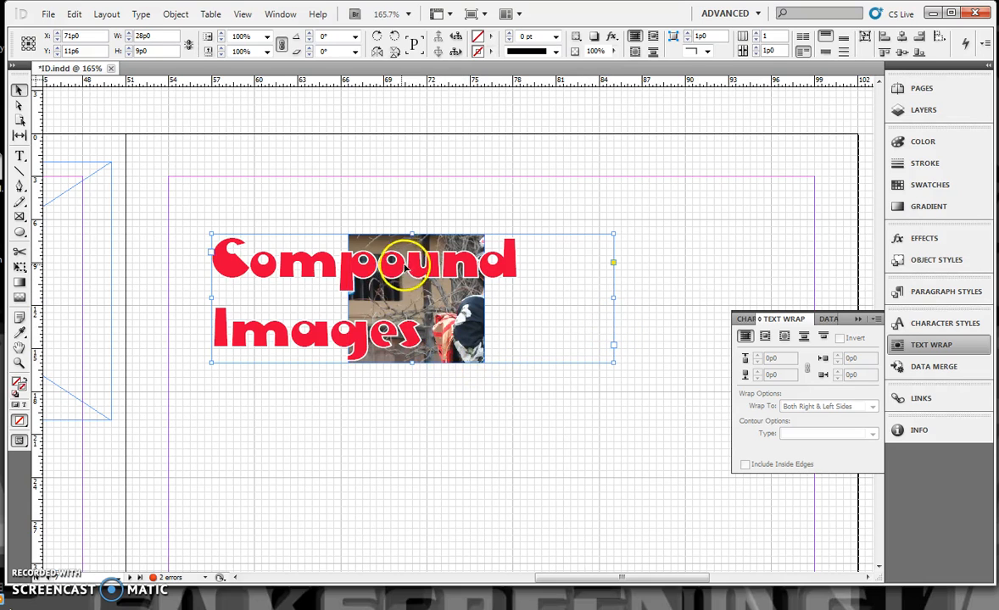
Step: Move the Compound Images heading up and left, and duplicate the cropped photo frame into a two-by-two grid with narrow gaps
left_click_drag(401, 245, 387, 213)
left_click(456, 359)
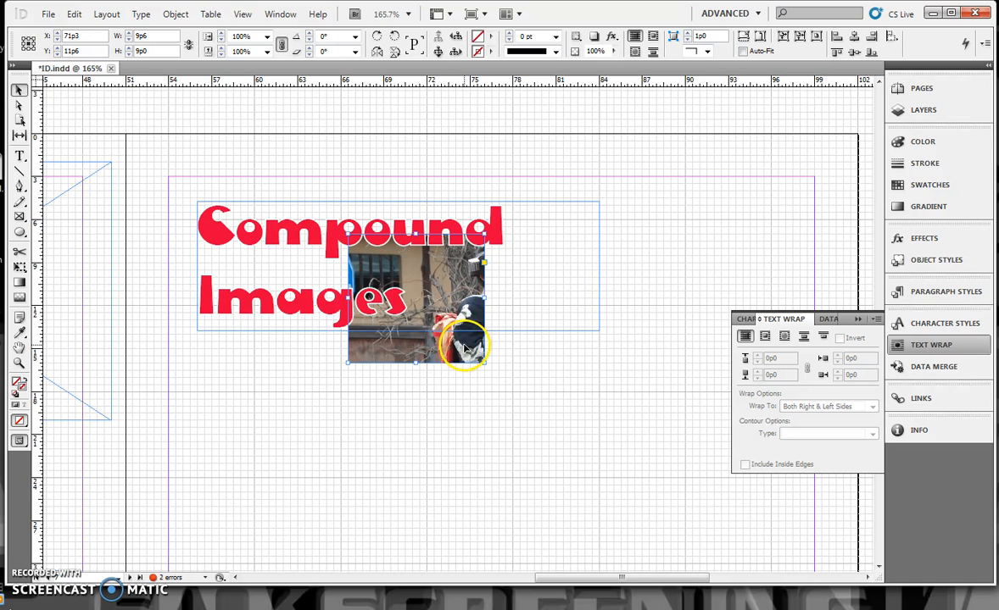
left_click_drag(464, 347, 593, 505)
left_click_drag(434, 354, 434, 498)
mouse_move(521, 360)
left_mouse_down()
mouse_move(506, 323)
mouse_move(523, 359)
left_mouse_up()
left_click(641, 371)
left_click(669, 352)
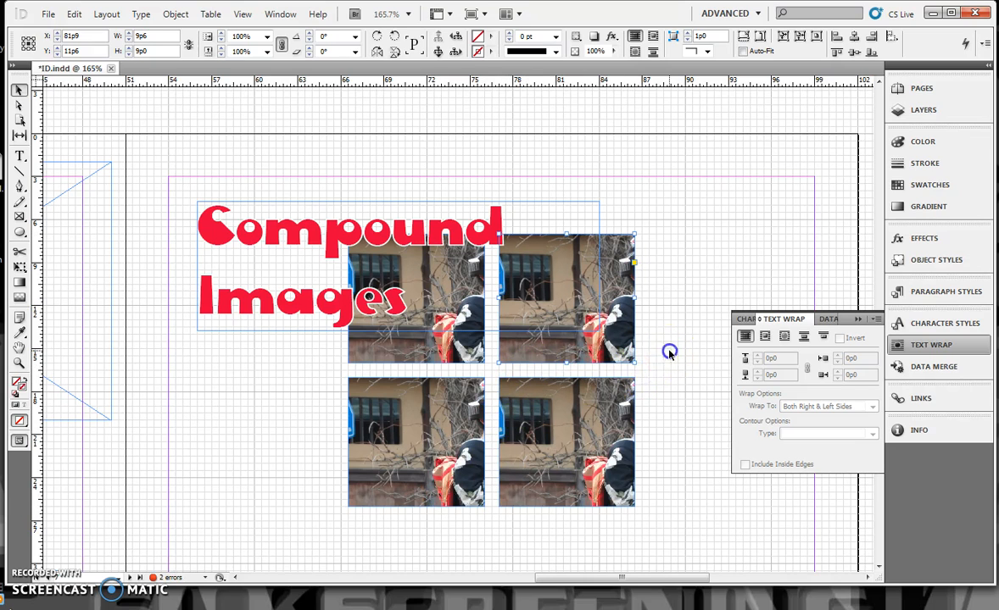
Step: Merge the four photo frames with Pathfinder Add and reposition the image inside so both women show across the panes
left_click_drag(475, 399, 415, 441)
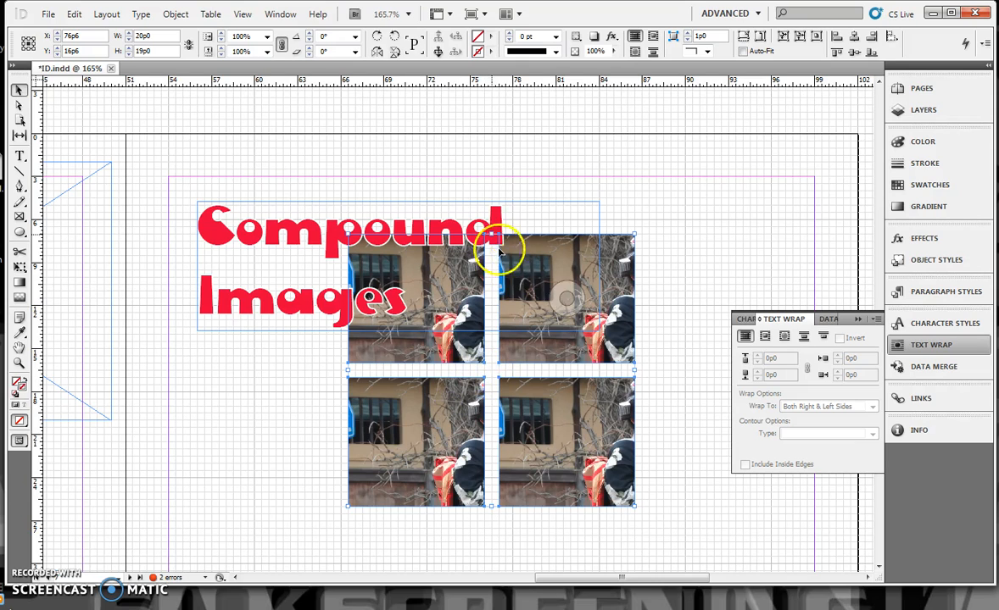
left_click(176, 15)
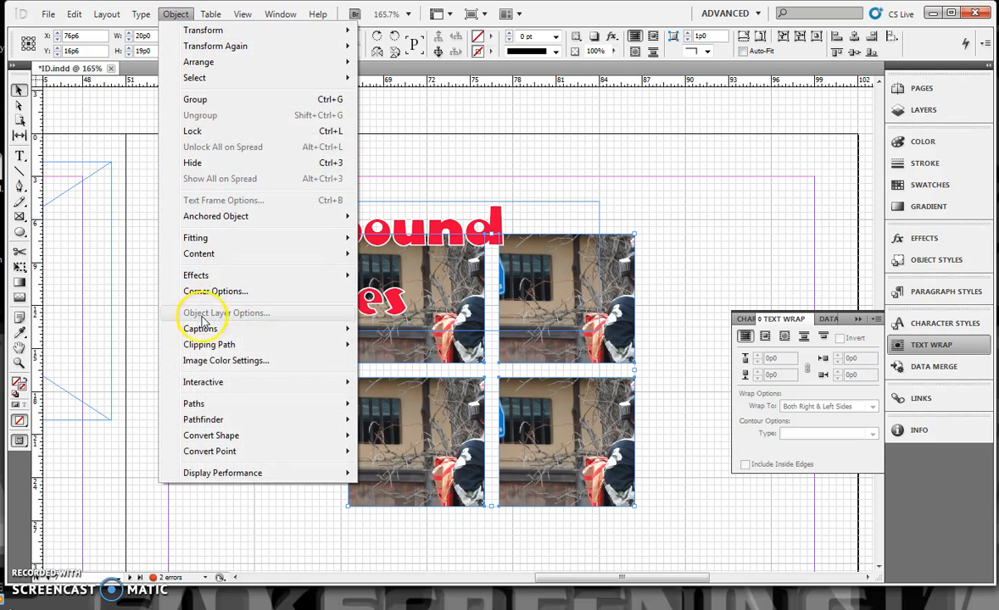
mouse_move(218, 422)
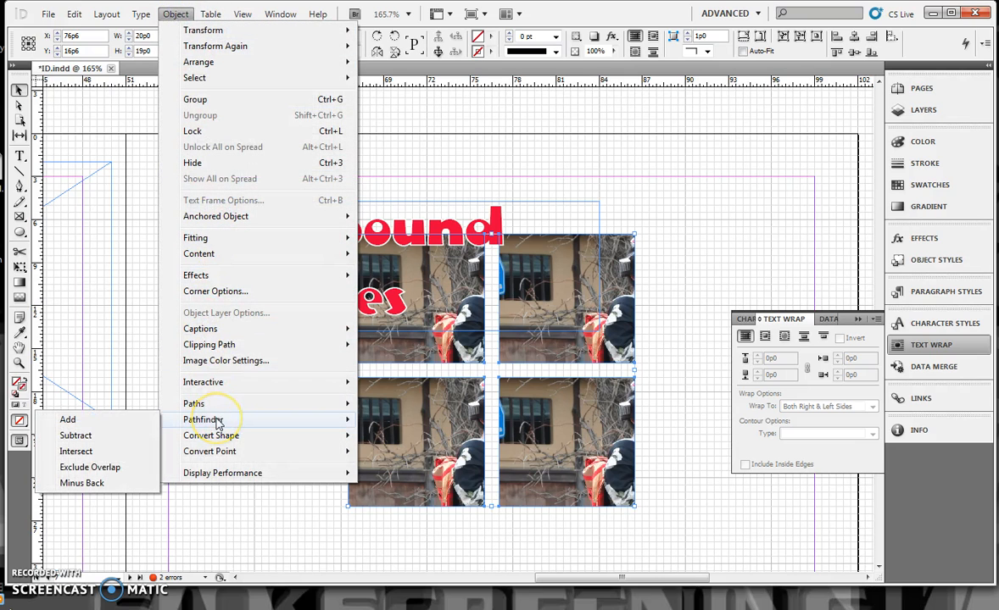
left_click(93, 424)
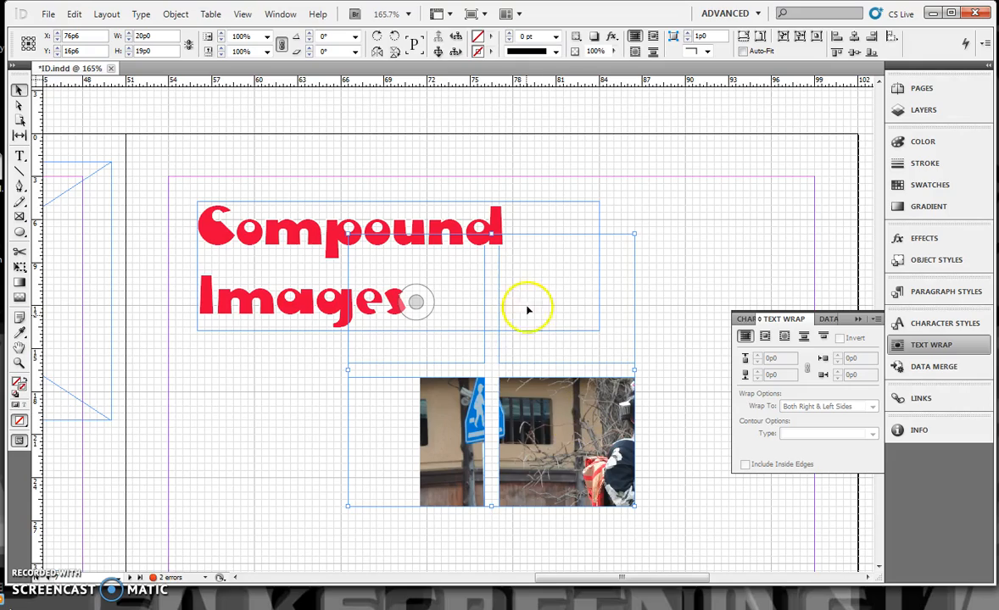
left_click_drag(415, 301, 234, 154)
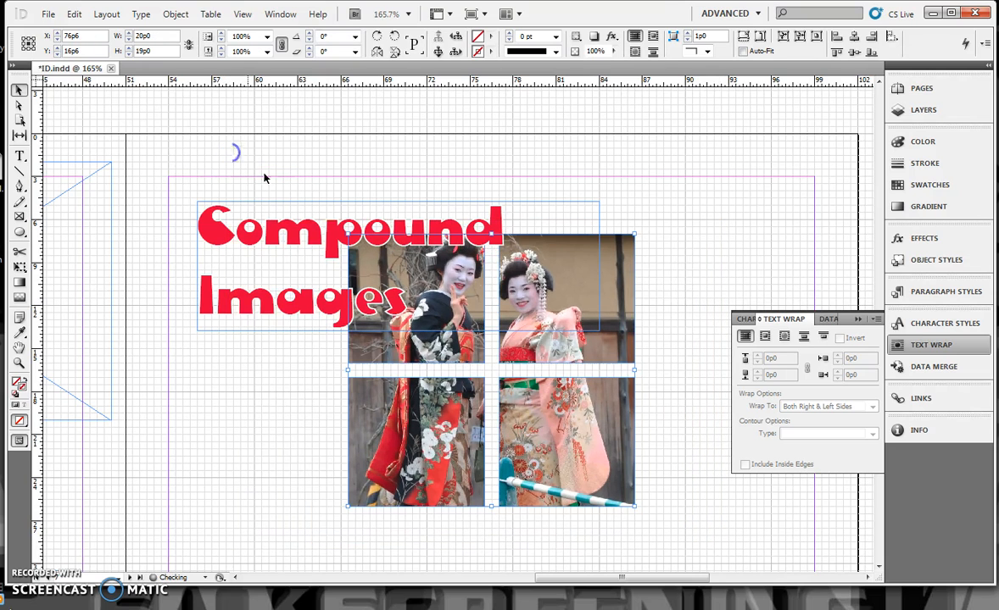
left_click(681, 291)
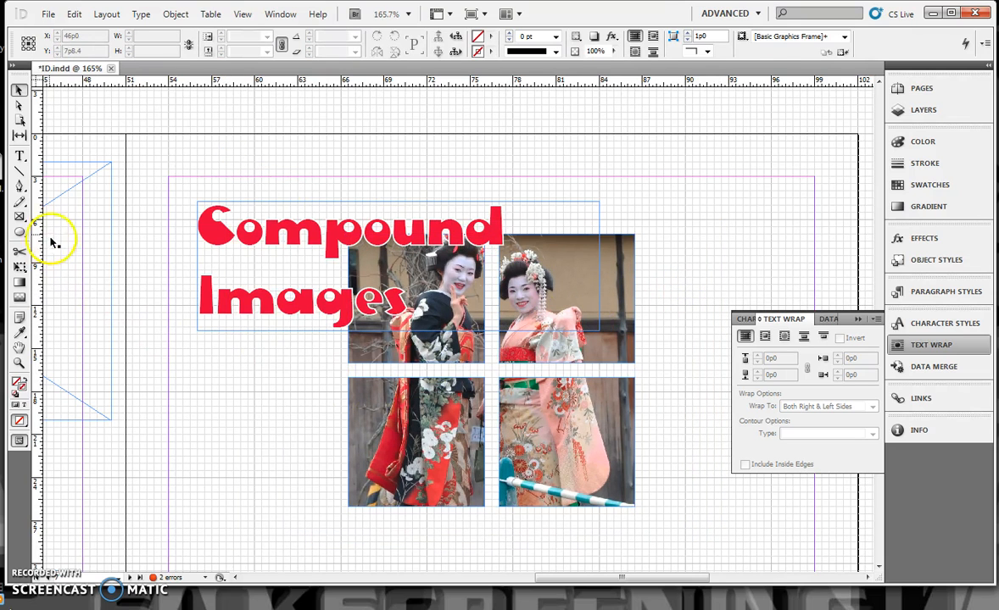
Step: Draw a circle with the Ellipse tool and centre it where the gaps between the four photo panes cross
left_click_drag(20, 235, 61, 248)
left_click_drag(219, 356, 305, 440)
left_click(18, 90)
left_click_drag(263, 402, 492, 374)
Step: Subtract the circle from the compound photo frame with Pathfinder, and shift the image inside the frame to the left
left_click_drag(676, 354, 585, 395)
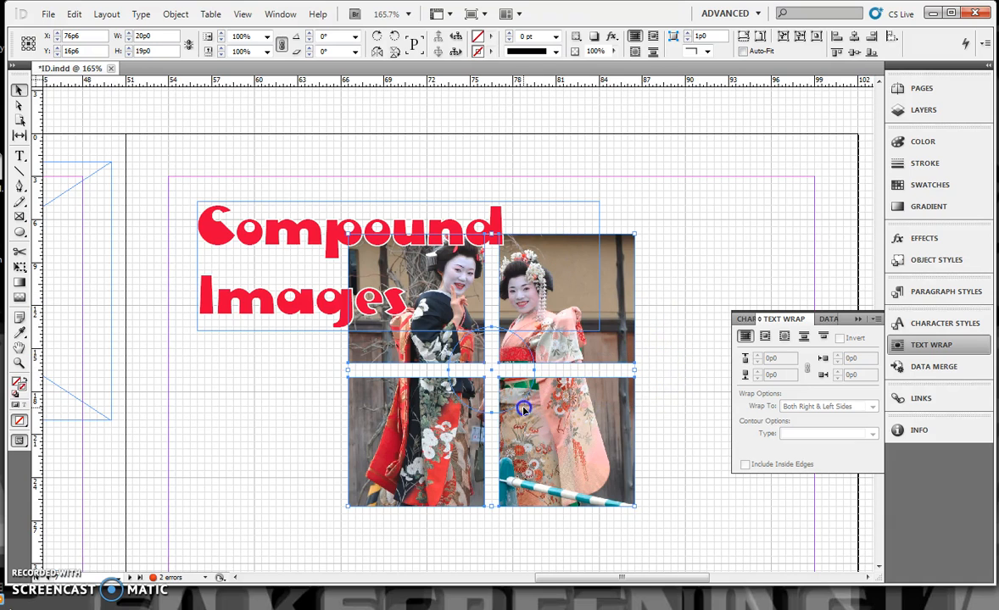
left_click(178, 15)
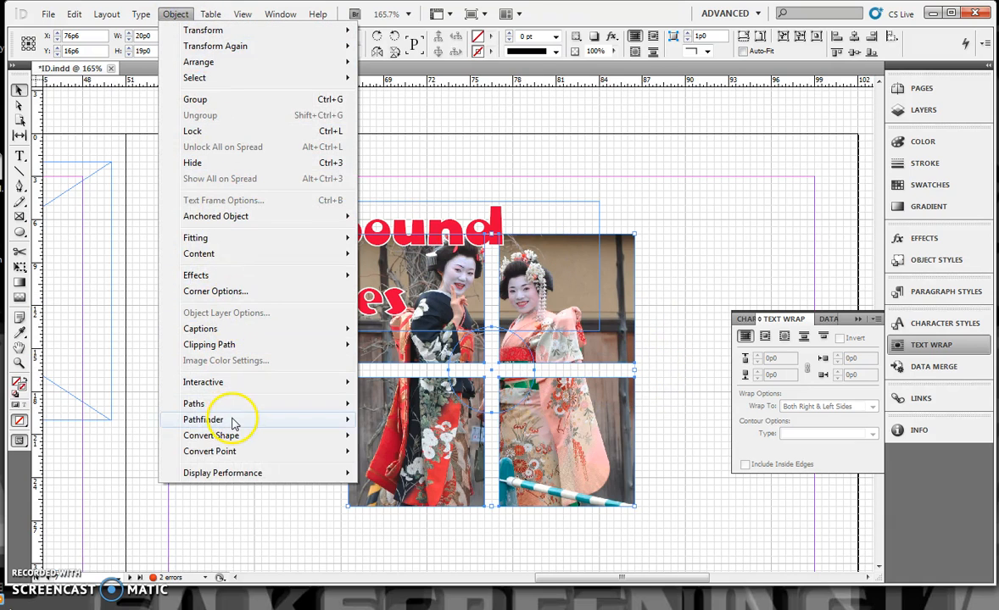
mouse_move(235, 424)
left_click(127, 434)
left_click(226, 428)
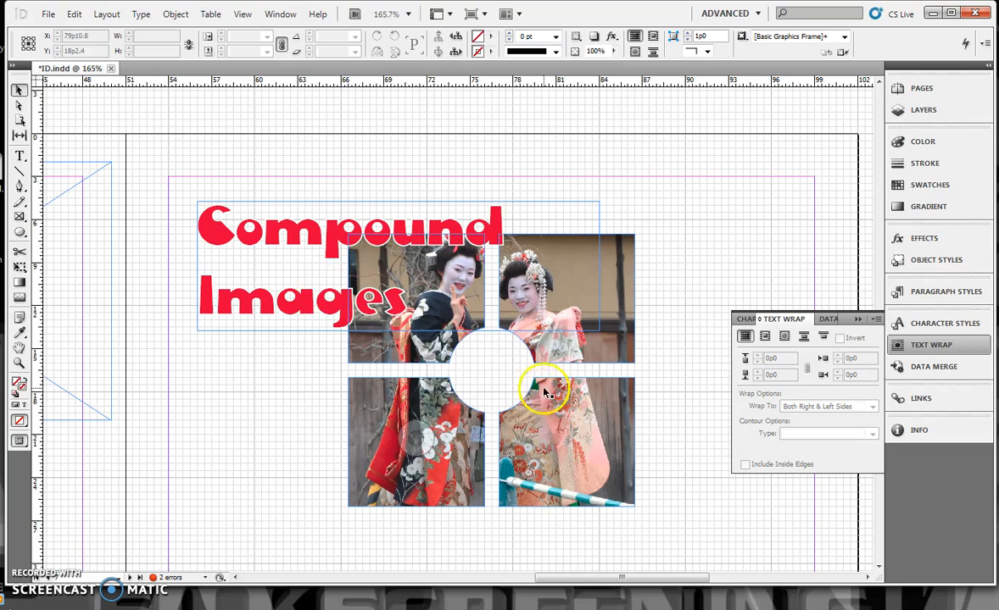
left_click(403, 456)
left_click_drag(403, 455, 363, 455)
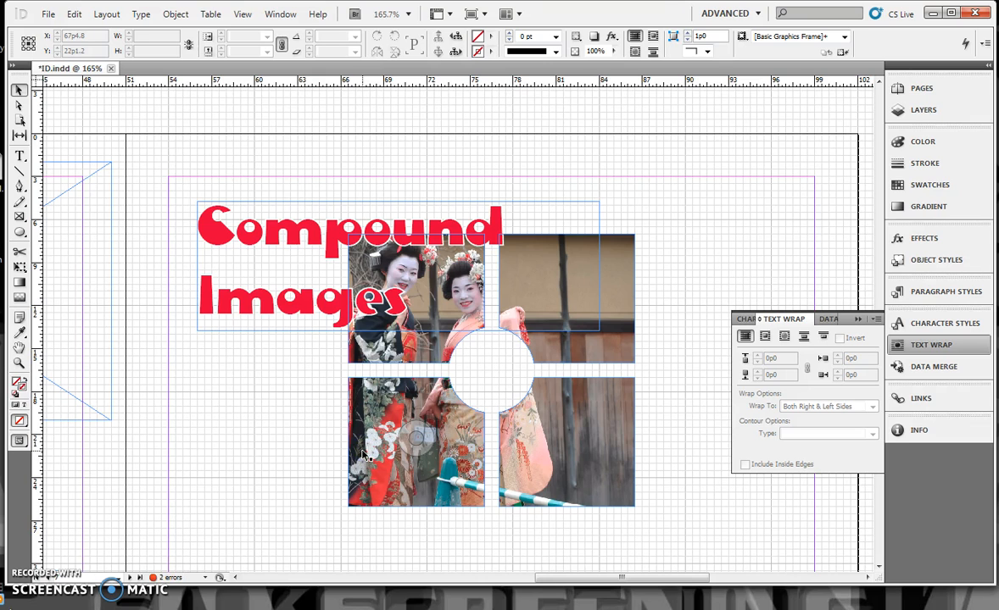
Step: On the Extract photo, adjust the right woman's outline points at her neck and beside her hair ornaments with the Direct Selection tool
scroll(412, 424, "down", 8)
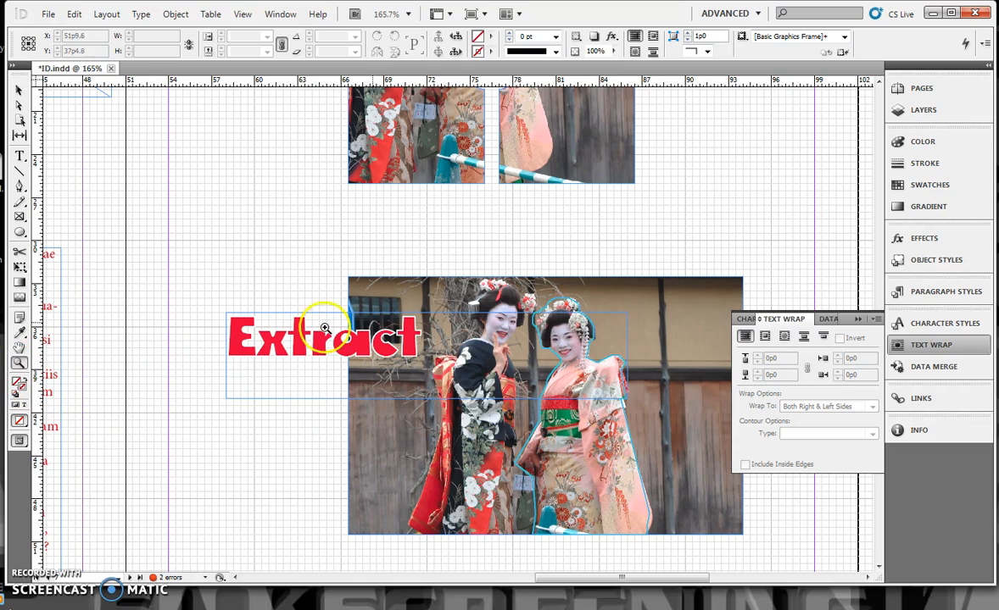
left_click_drag(445, 255, 676, 498)
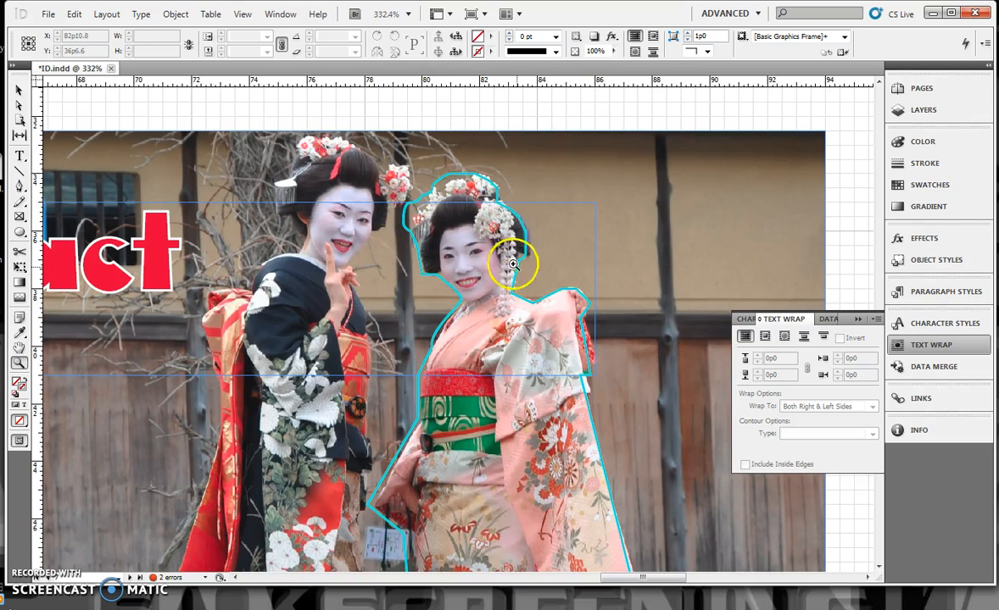
left_click(22, 106)
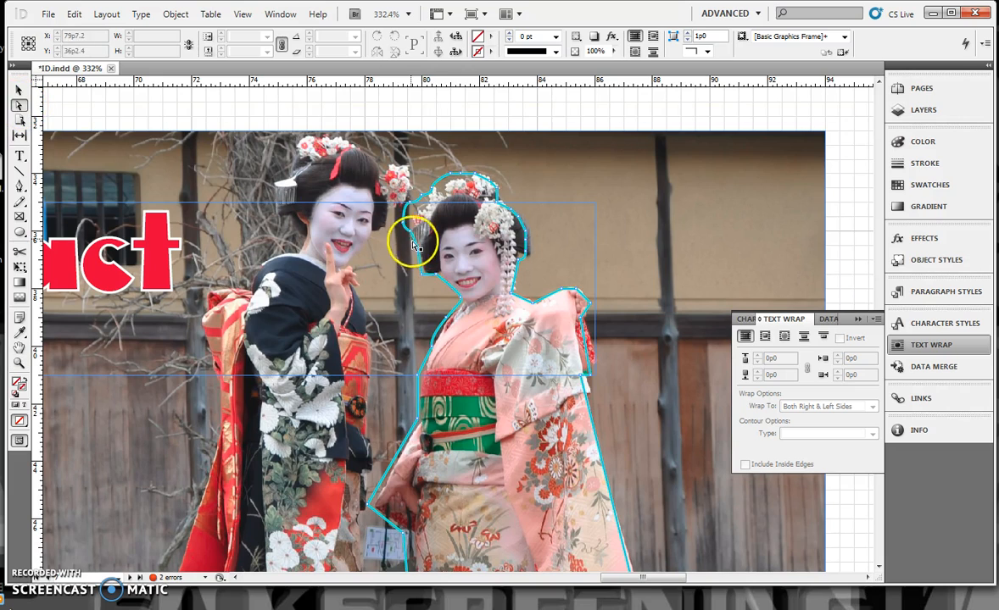
left_click_drag(439, 278, 458, 305)
scroll(464, 312, "up", 1)
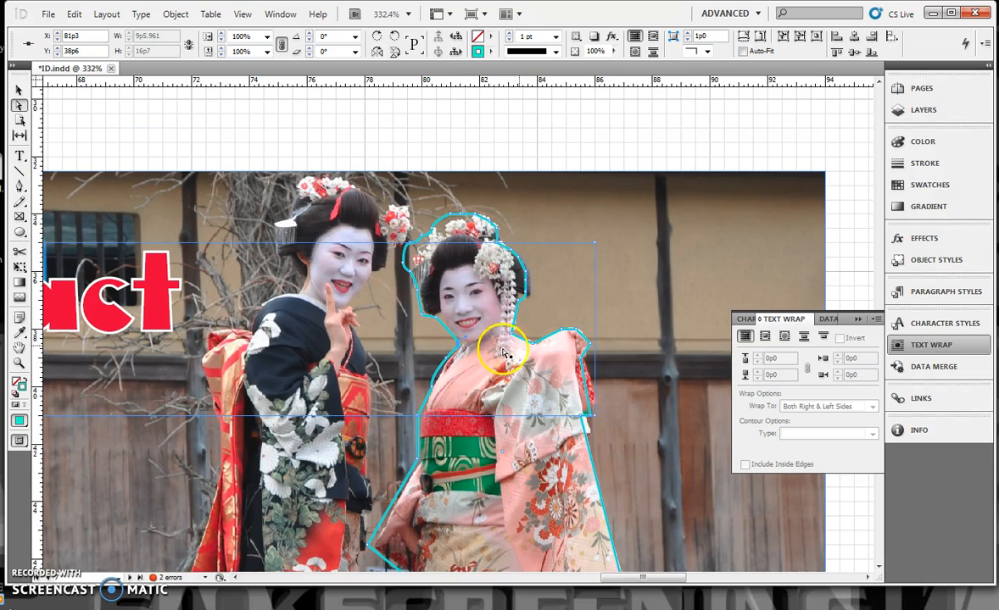
left_click_drag(550, 330, 519, 299)
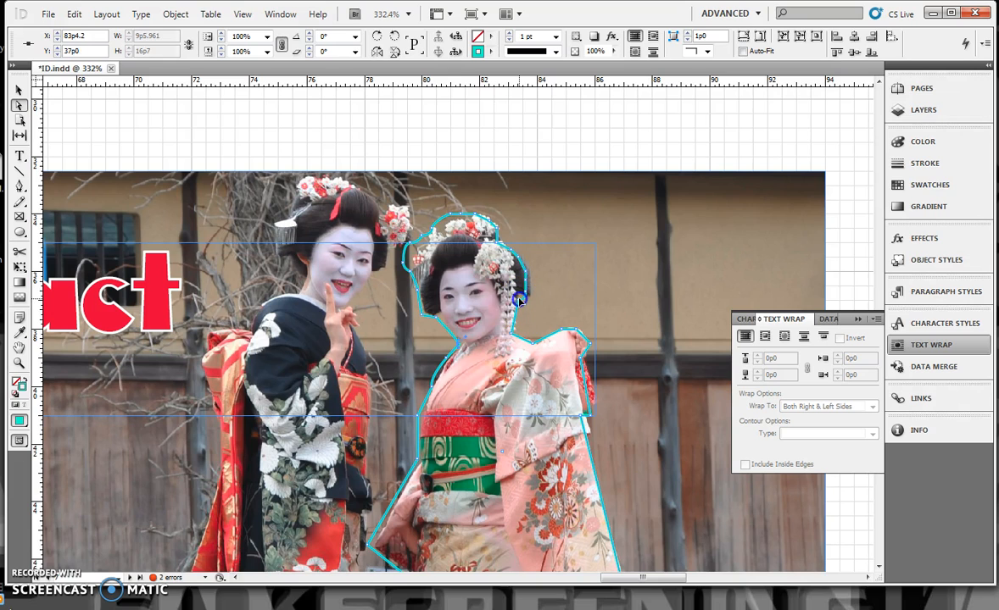
scroll(527, 299, "up", 1)
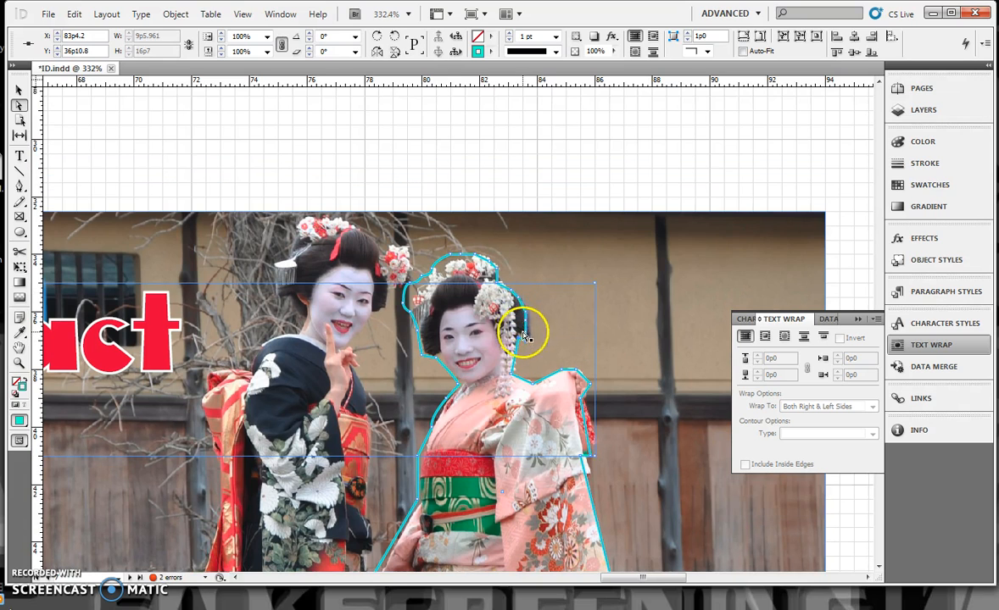
scroll(531, 329, "down", 1)
scroll(527, 301, "up", 1)
scroll(713, 270, "down", 1)
scroll(733, 280, "up", 1)
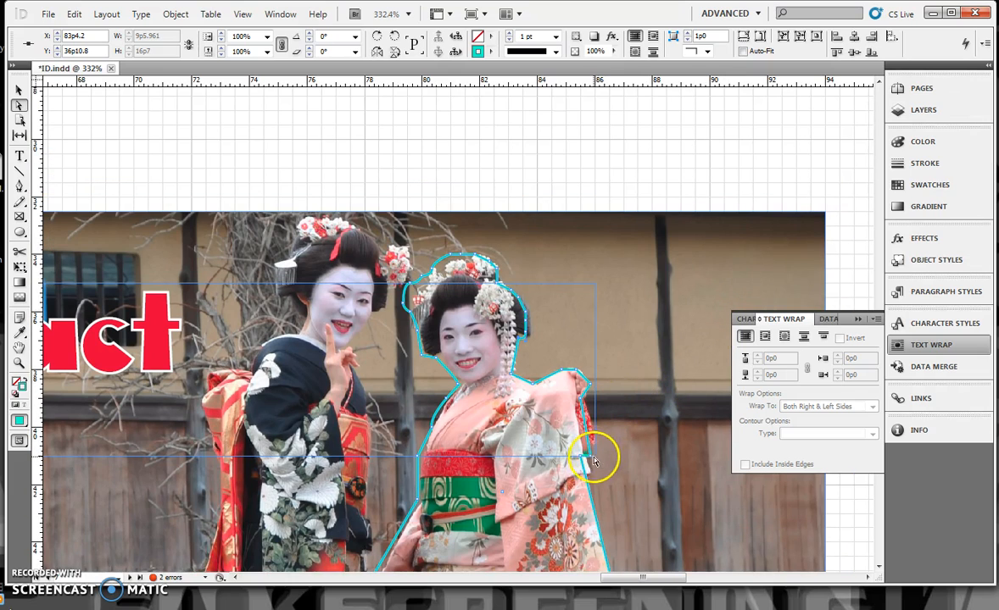
Step: Move the outline's sleeve corner outward to X 86p2.4, Y 40p7.2, and the point beside the right woman's hair to X 83p10.2, Y 36p9.6
left_click_drag(591, 457, 602, 444)
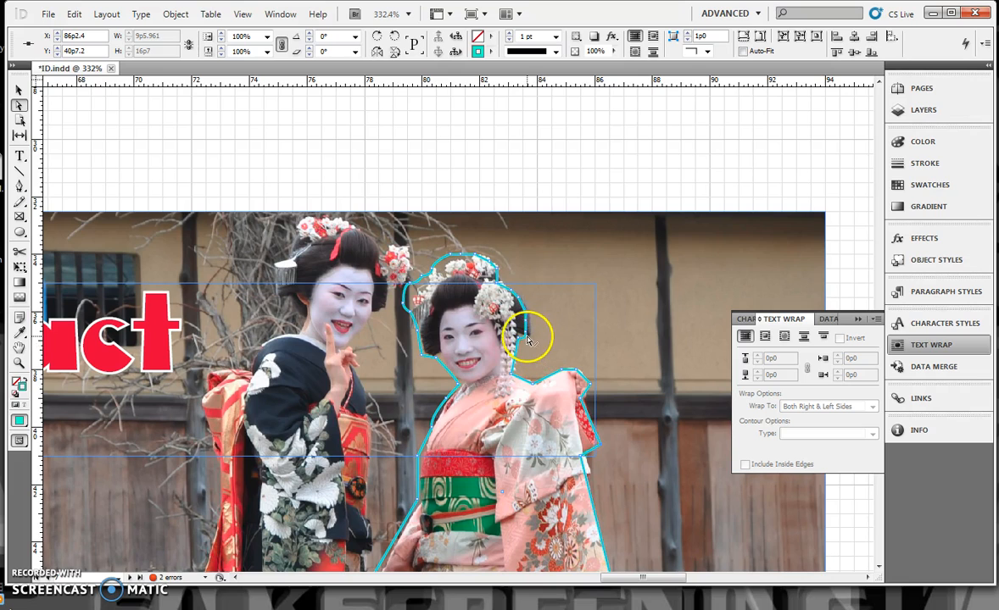
left_click_drag(531, 338, 535, 338)
scroll(535, 337, "up", 1)
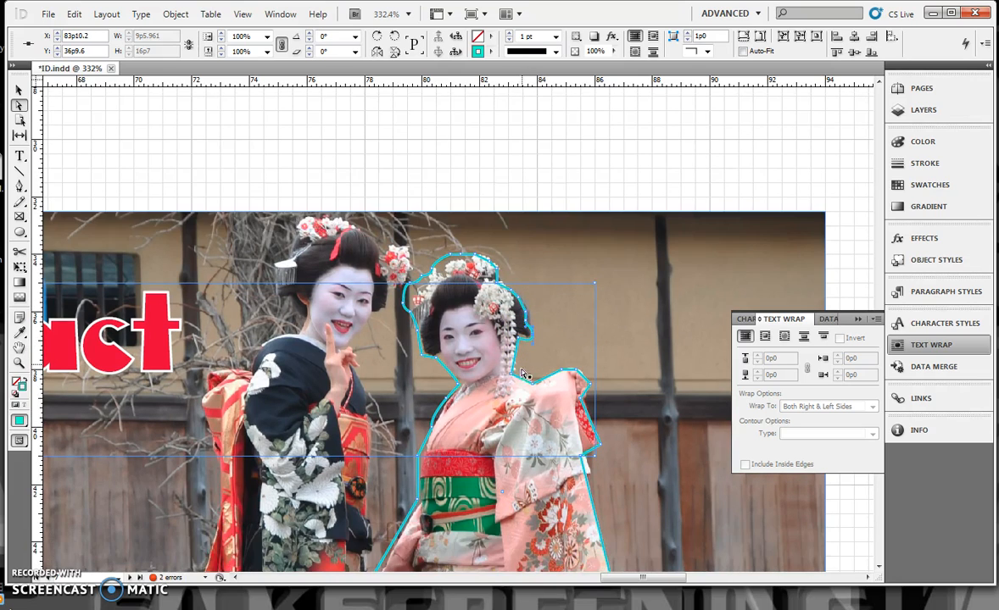
left_click(520, 370)
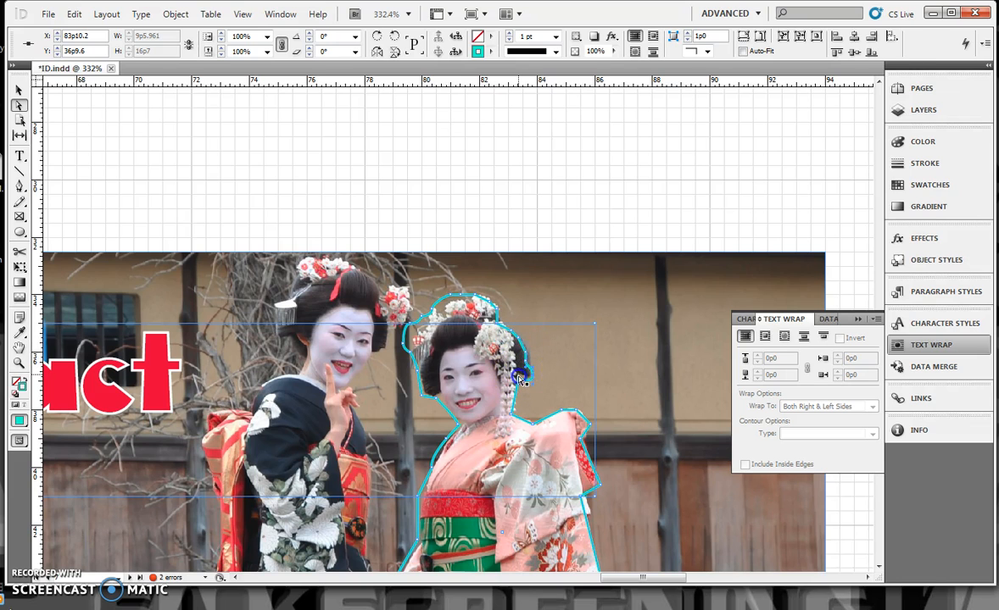
Step: Reshape the outline's lower right corner around the kimono hem and fine-tune the point below the hair to X 83p4.2, Y 36p10
scroll(591, 422, "down", 5)
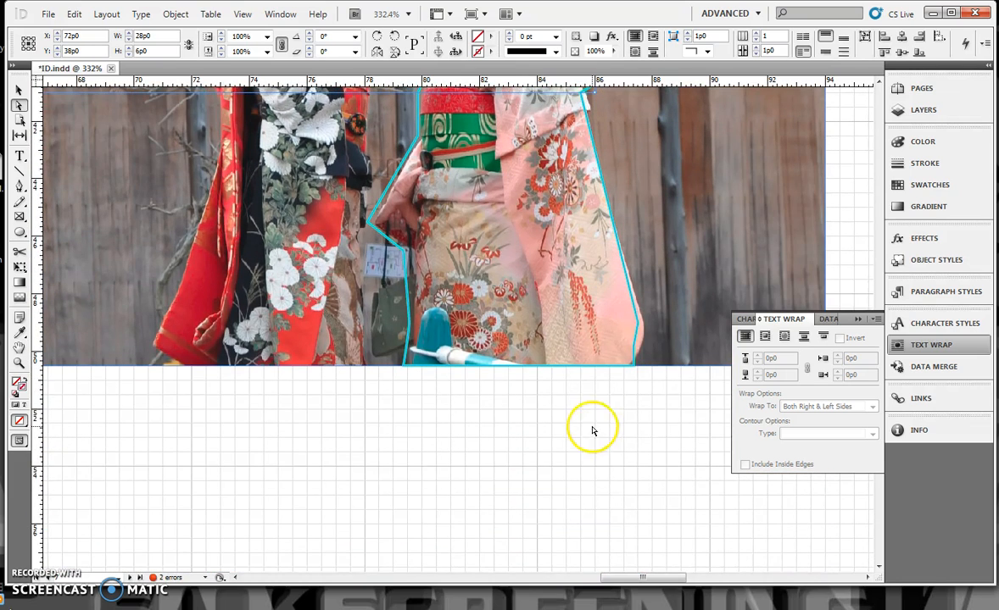
left_click(640, 329)
left_click_drag(641, 328, 630, 364)
scroll(629, 326, "up", 3)
left_click(599, 328)
scroll(582, 317, "up", 1)
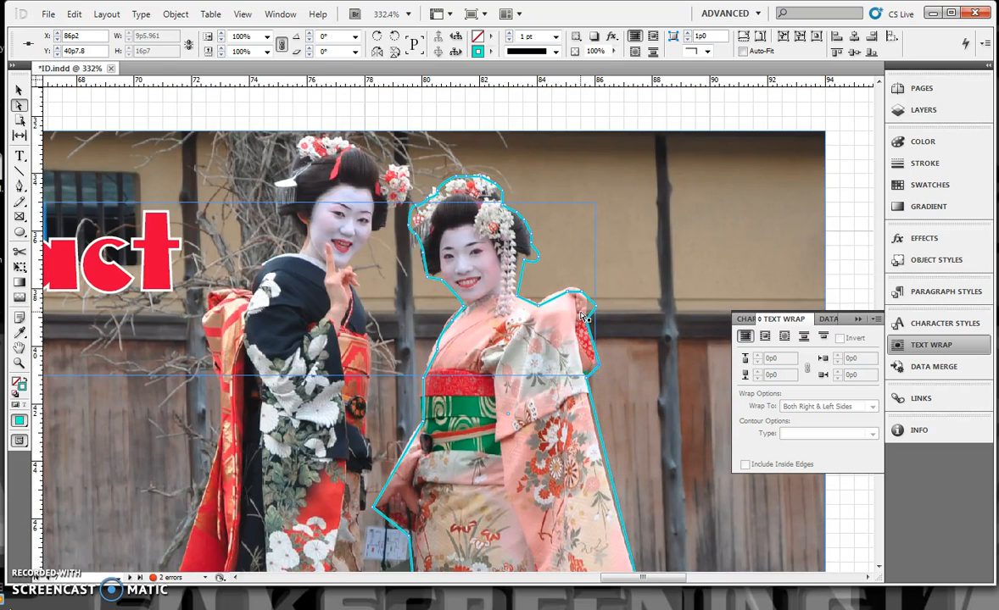
left_click_drag(525, 262, 519, 256)
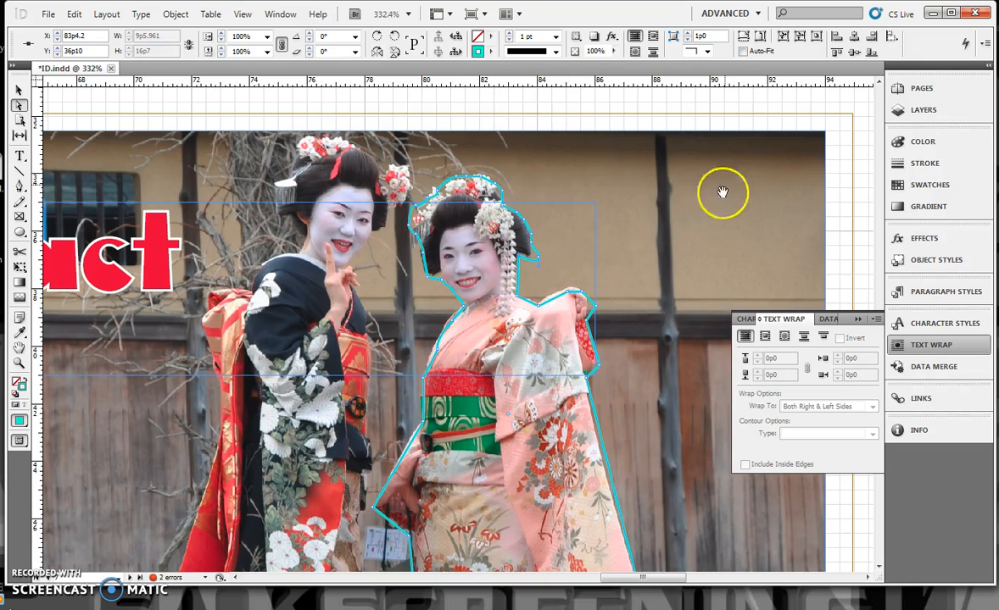
Step: Send the right woman's outline path to the back, behind the photo
scroll(814, 519, "down", 3)
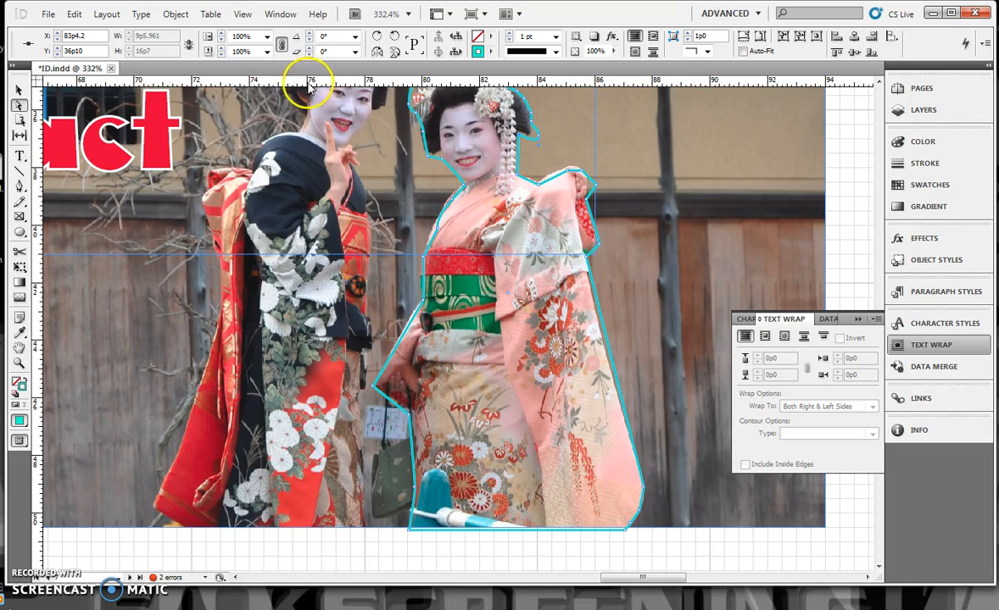
left_click(176, 15)
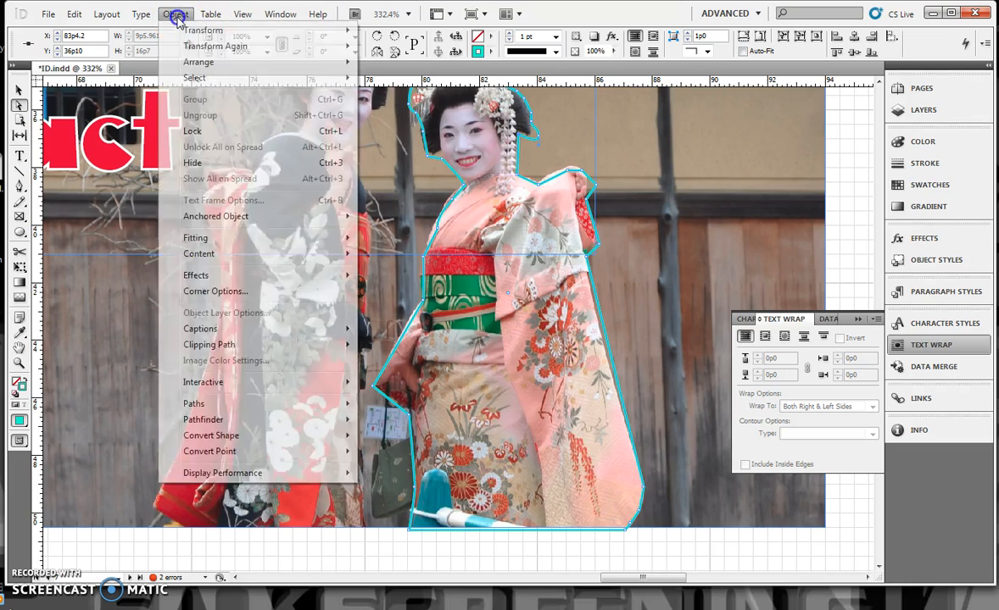
mouse_move(217, 68)
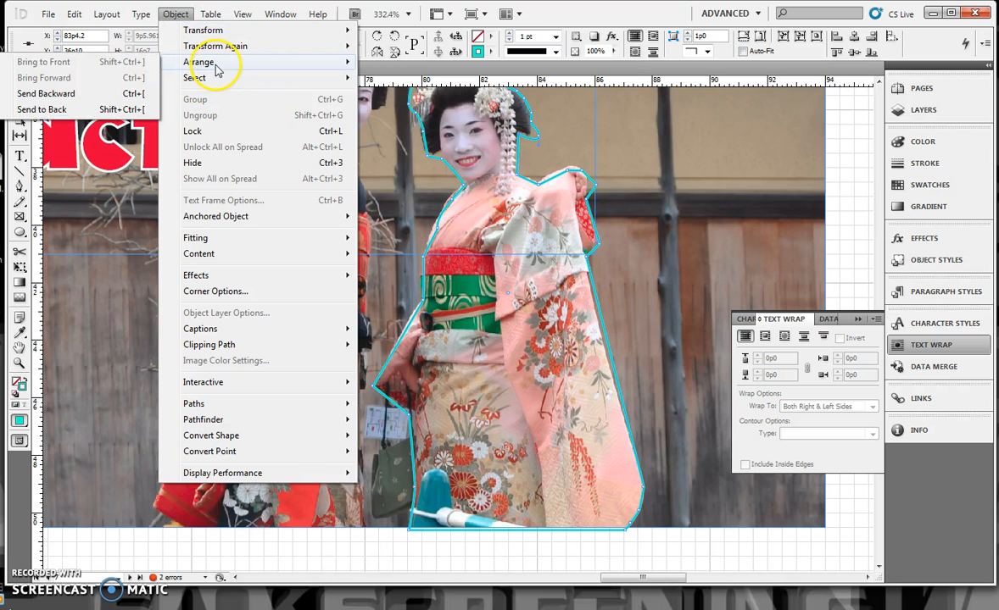
left_click(34, 110)
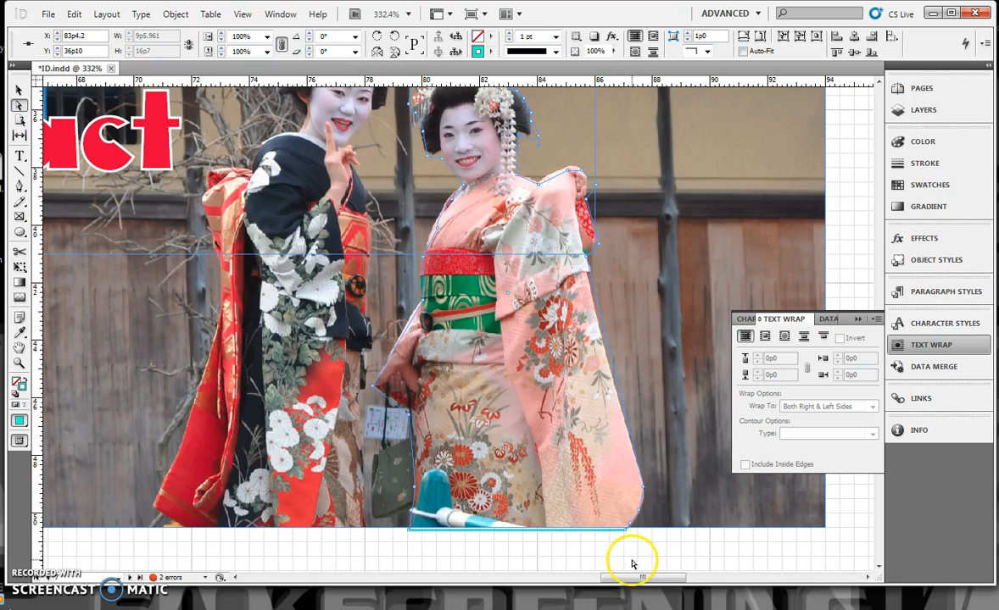
Step: Select the outline path together with the Extract photo and apply Pathfinder Intersect to cut out the right woman
left_click(80, 124)
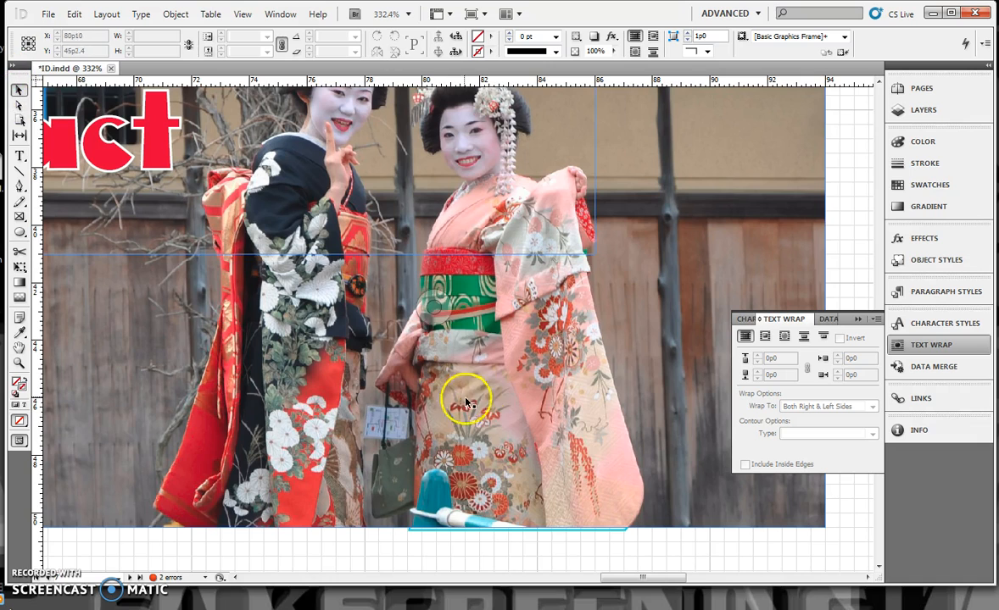
left_click_drag(621, 540, 575, 485)
right_click(582, 481)
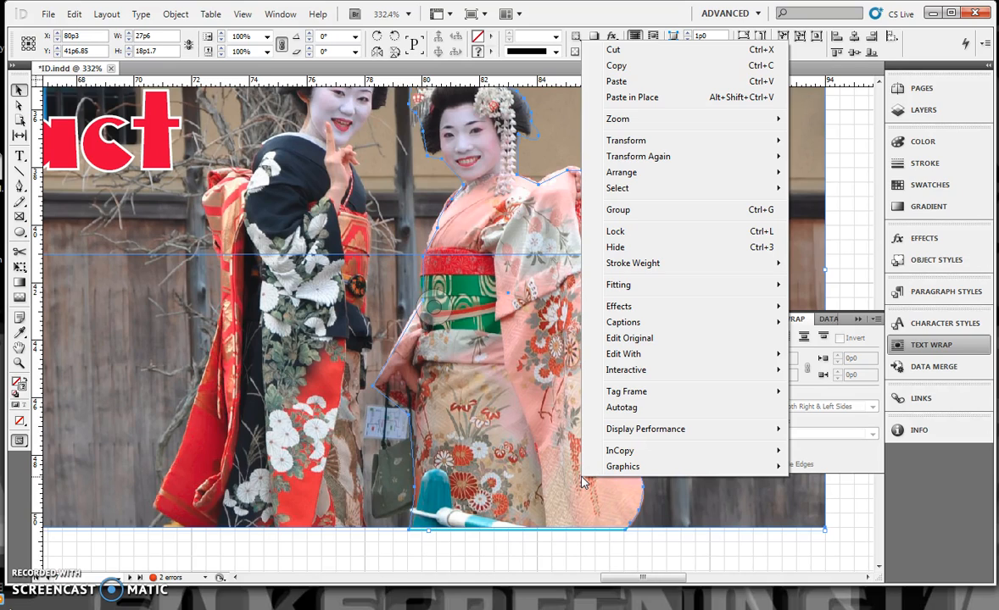
left_click(184, 18)
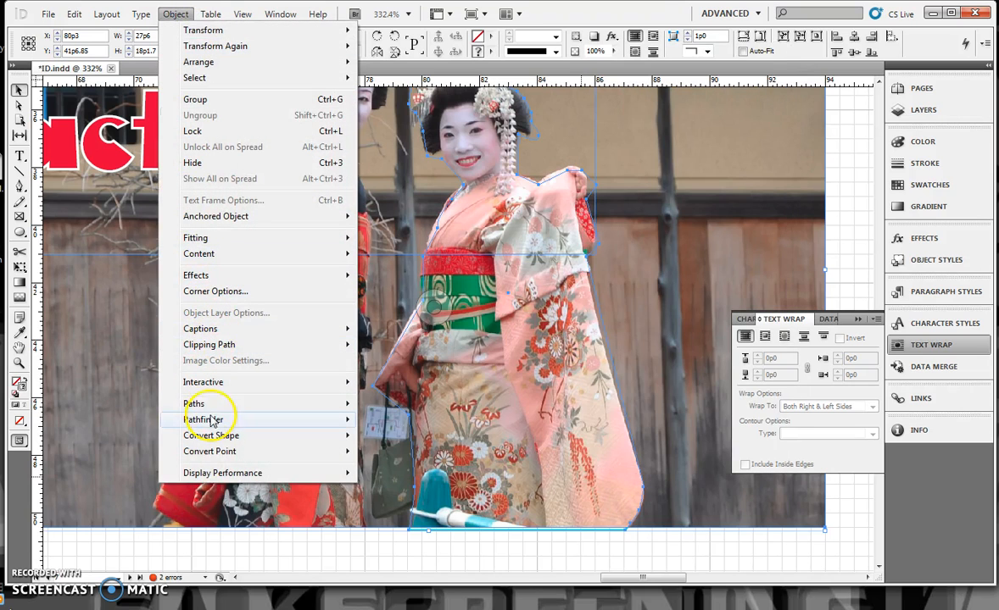
mouse_move(212, 421)
left_click(80, 450)
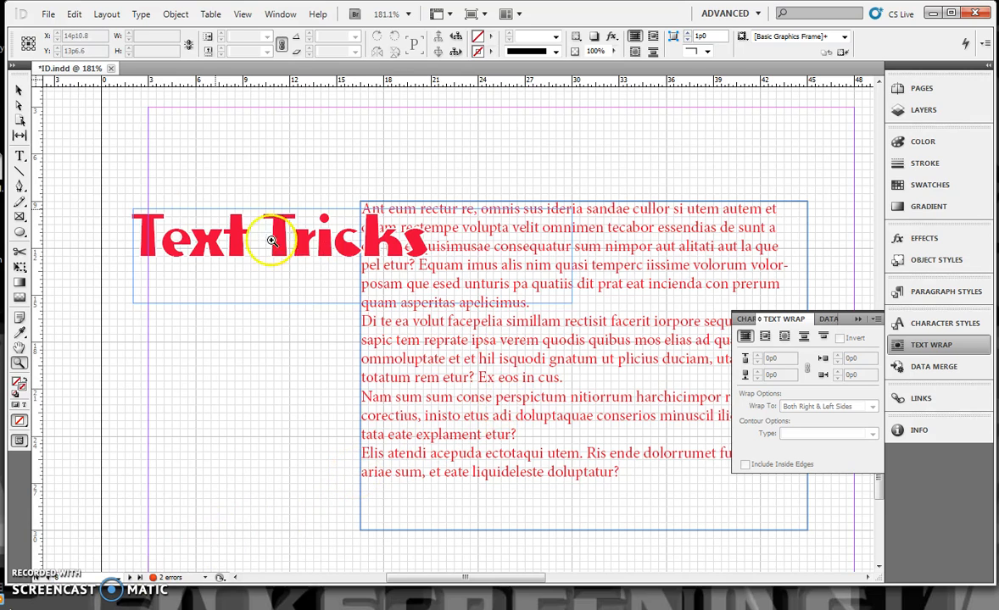
Step: Set the left indent of the body text frame beside the Text Tricks heading to 0p5
left_click(19, 90)
left_click(451, 371)
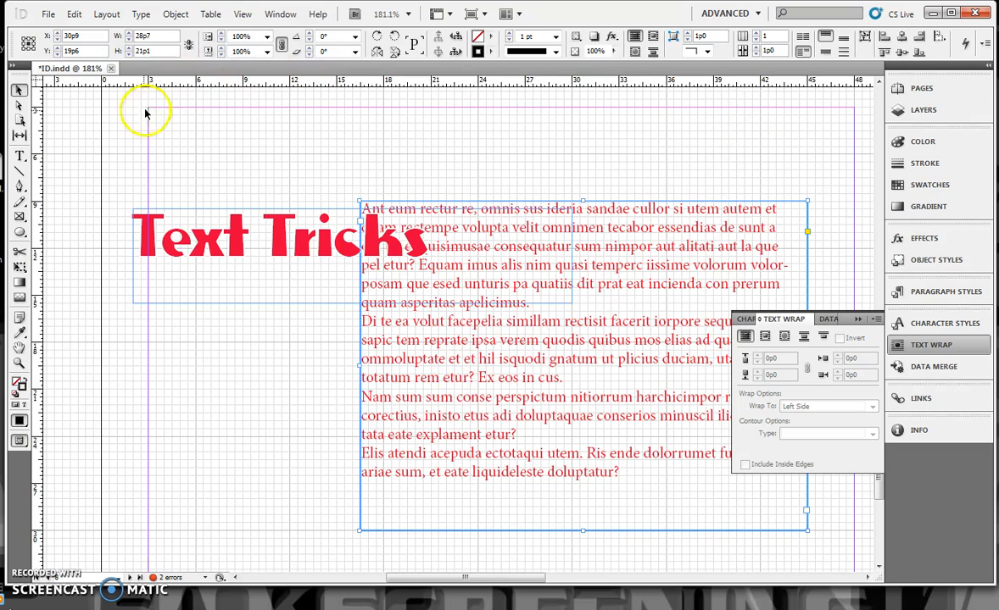
left_click(18, 157)
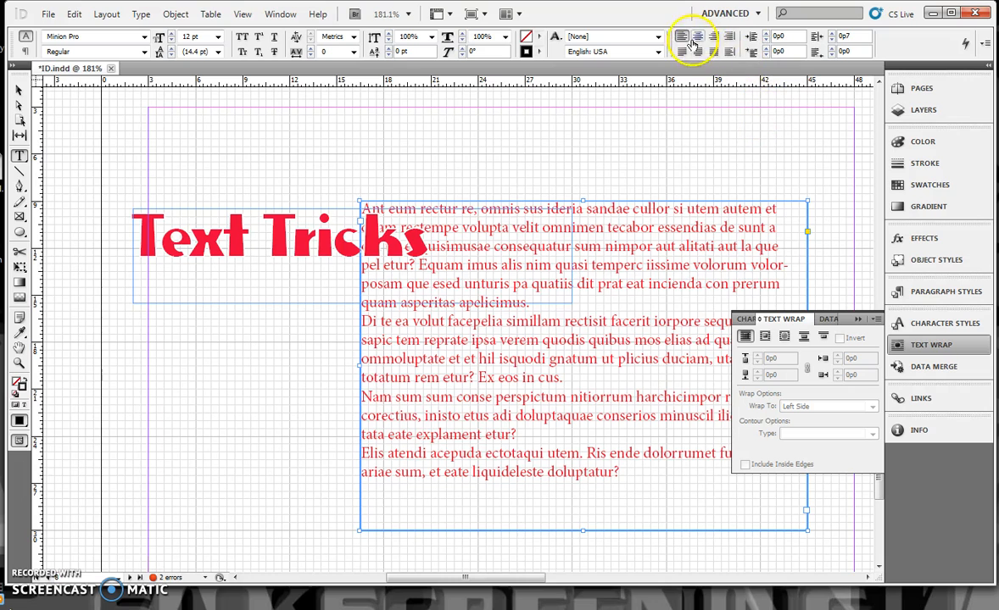
left_click(766, 34)
left_click(766, 34)
left_click(766, 34)
left_click(766, 34)
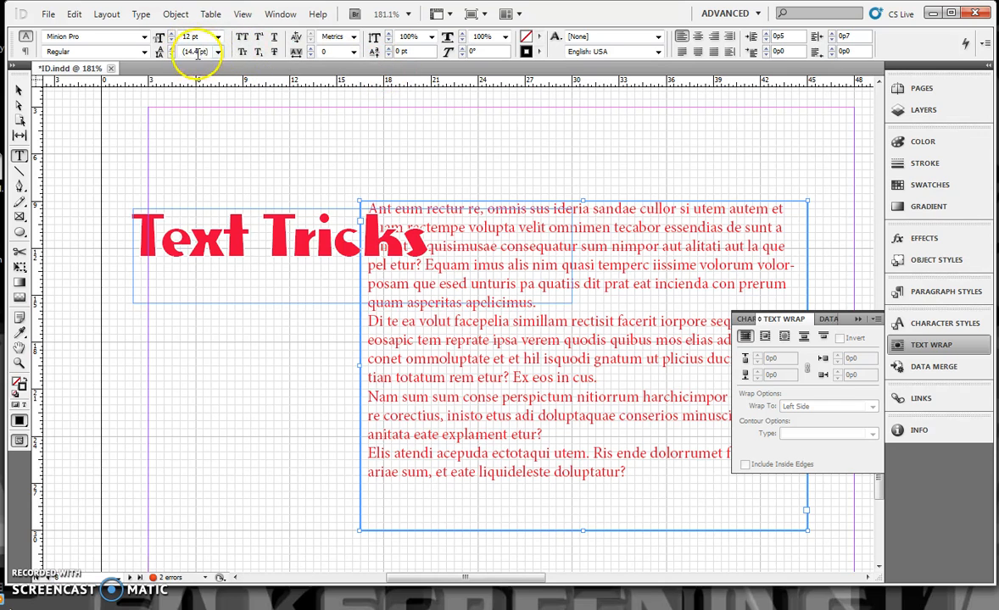
Step: Set the baseline shift of the whole body text frame beside the Text Tricks heading to -3 pt
left_click(388, 49)
left_click(389, 55)
left_click(388, 55)
left_click(388, 55)
left_click(388, 55)
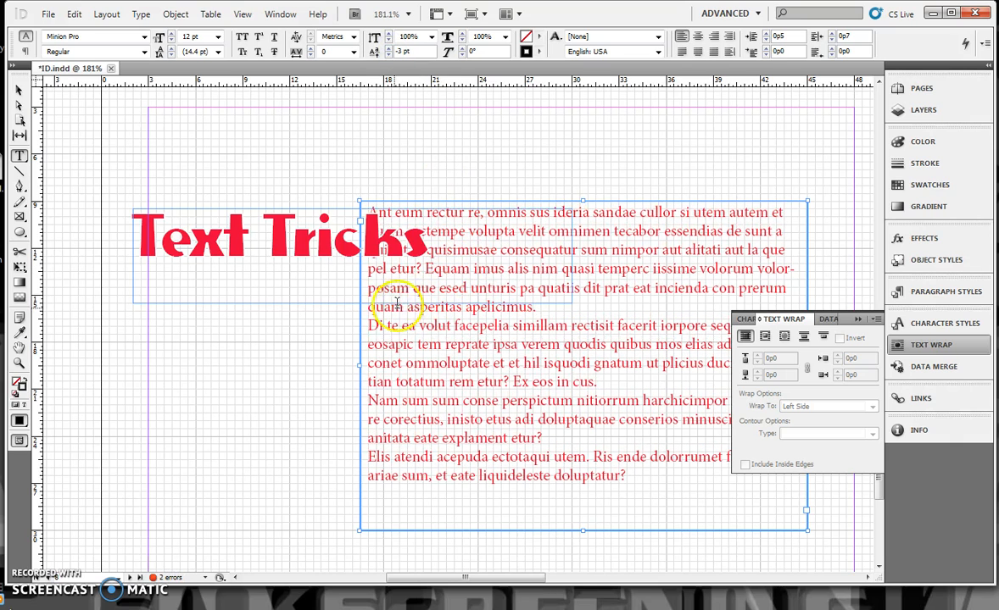
Step: Select the second body paragraph and set its left indent to 0 and its baseline shift to 0 pt
left_click_drag(370, 325, 601, 382)
left_click(766, 34)
left_click(766, 34)
left_click(766, 34)
left_click(766, 34)
left_click(766, 41)
left_click(765, 41)
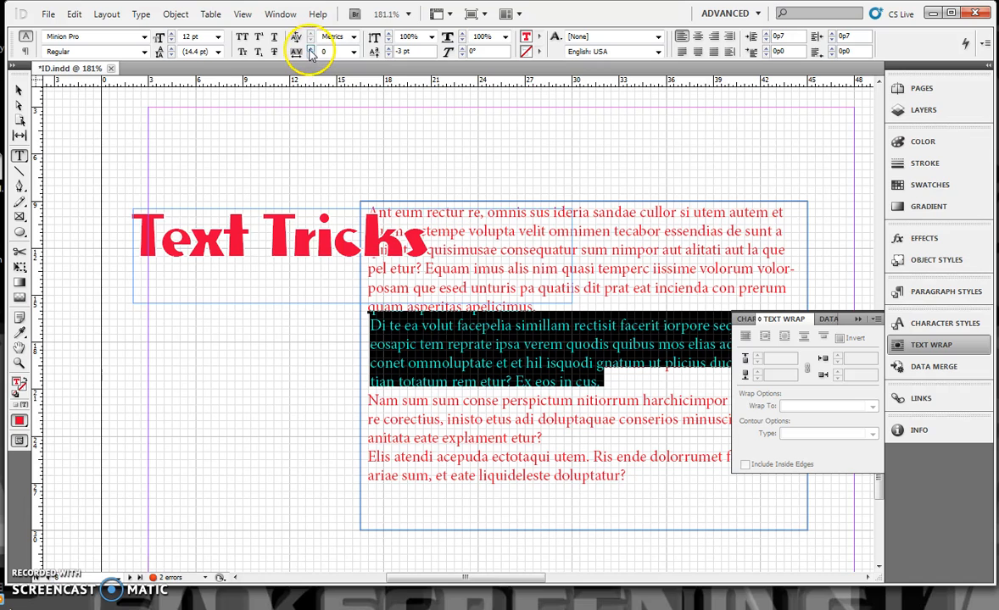
left_click(388, 49)
left_click(387, 49)
left_click(387, 49)
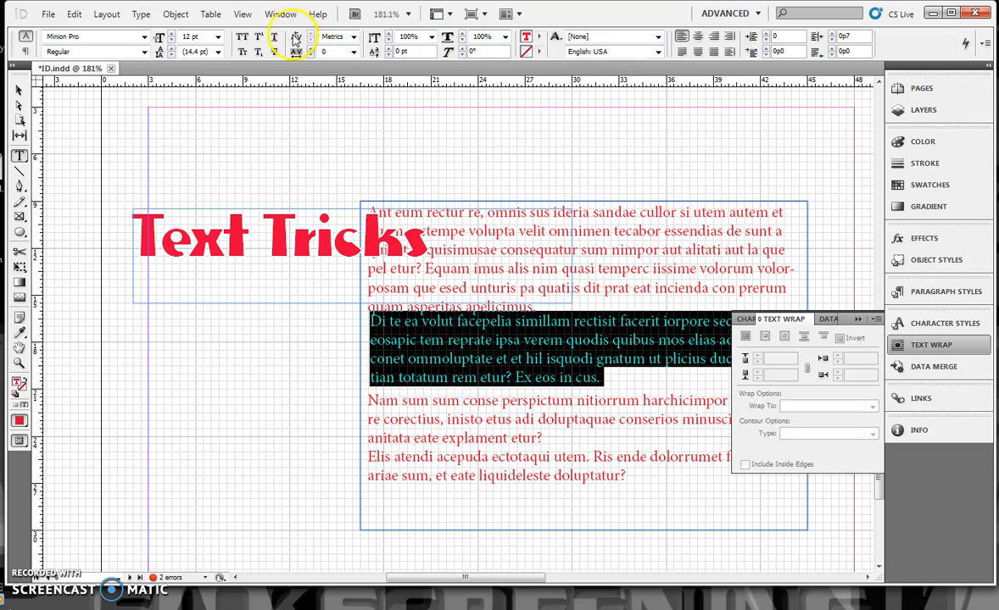
Step: Select the whole body text frame and set the left indent of all its paragraphs to 0p0
left_click(18, 90)
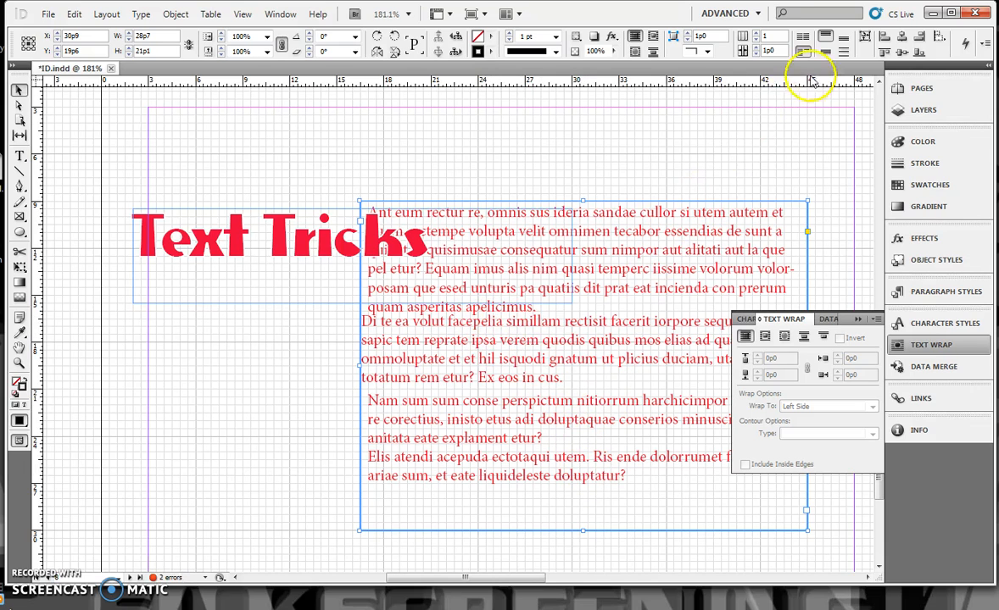
left_click(18, 156)
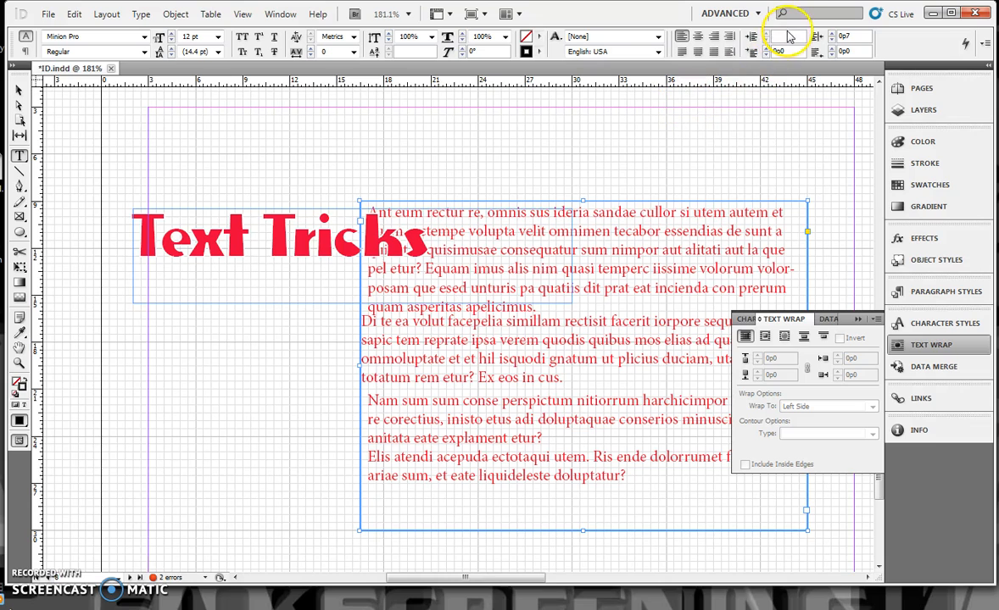
Step: Try to set the baseline shift to 0 pt from an insertion point in the third line of the first body paragraph
left_click(629, 250)
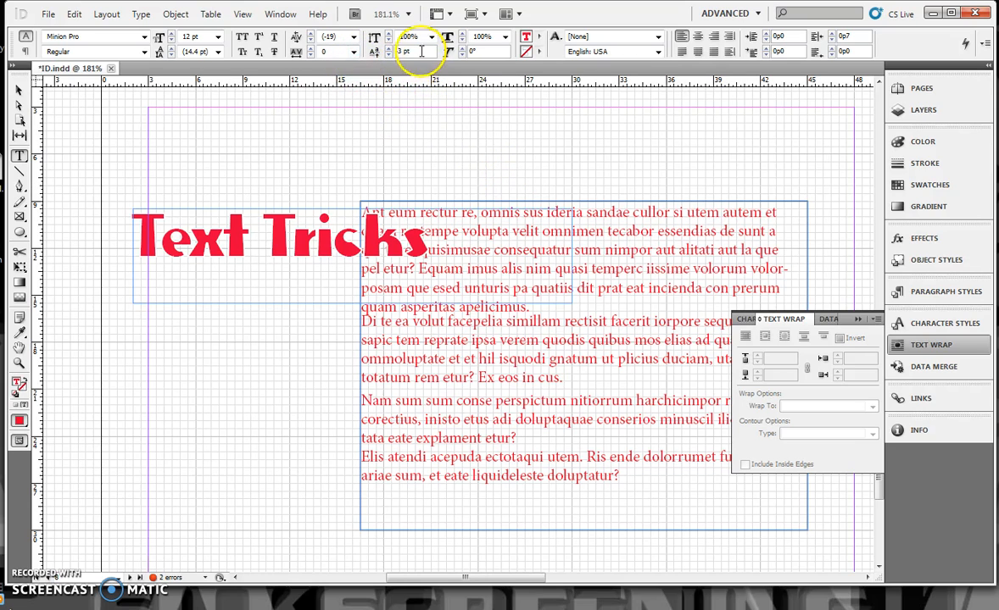
type("0")
key("Return")
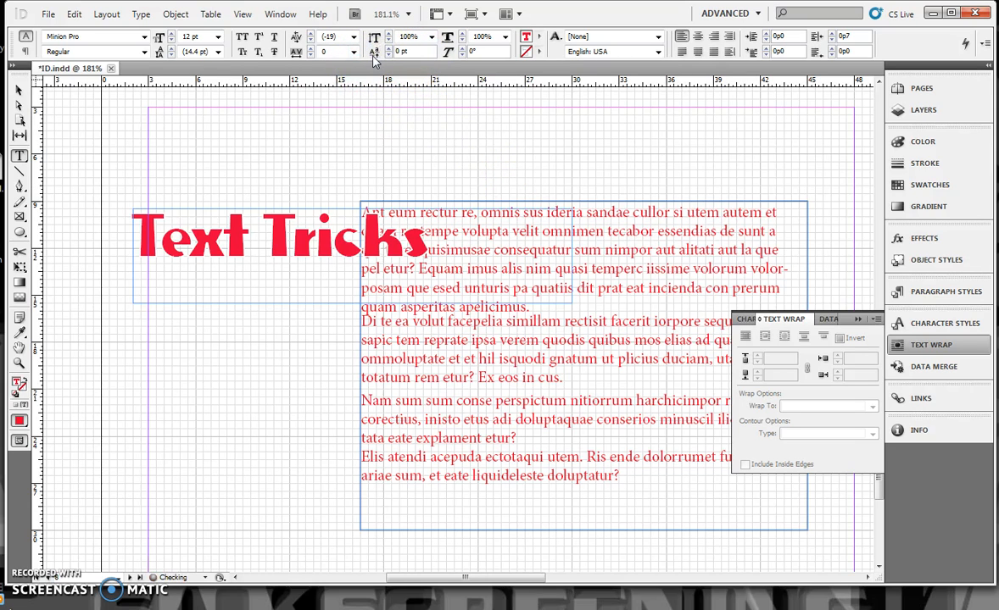
key("ctrl+z")
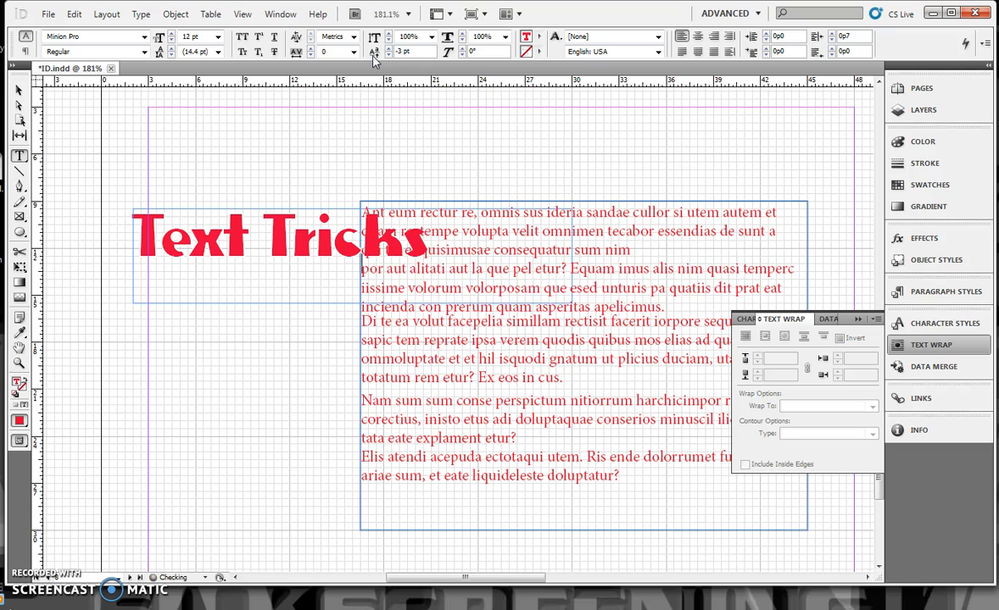
Step: Select all the body text in the frame and open its baseline shift value for editing
left_click_drag(623, 475, 343, 203)
left_click(413, 57)
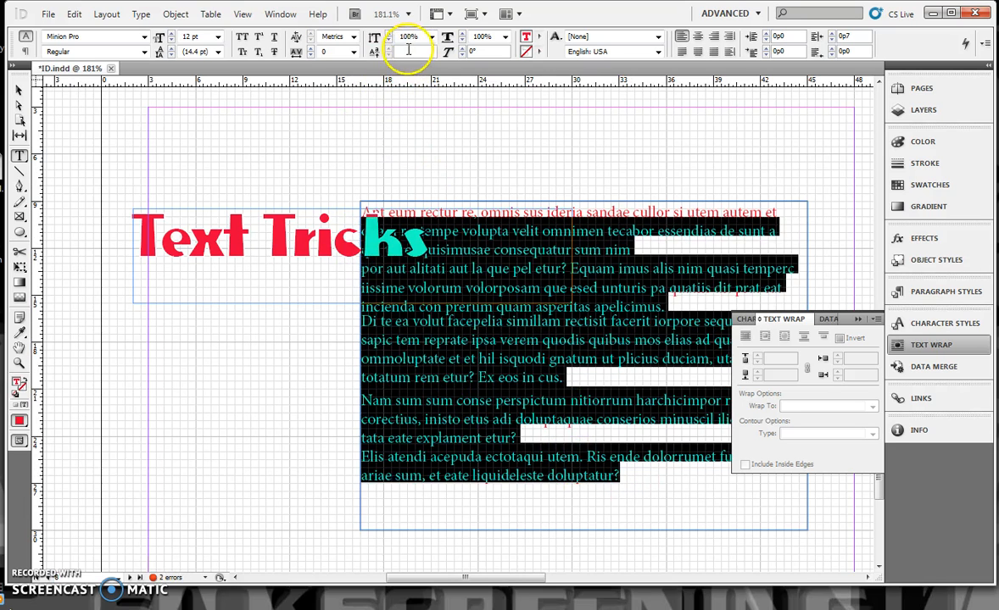